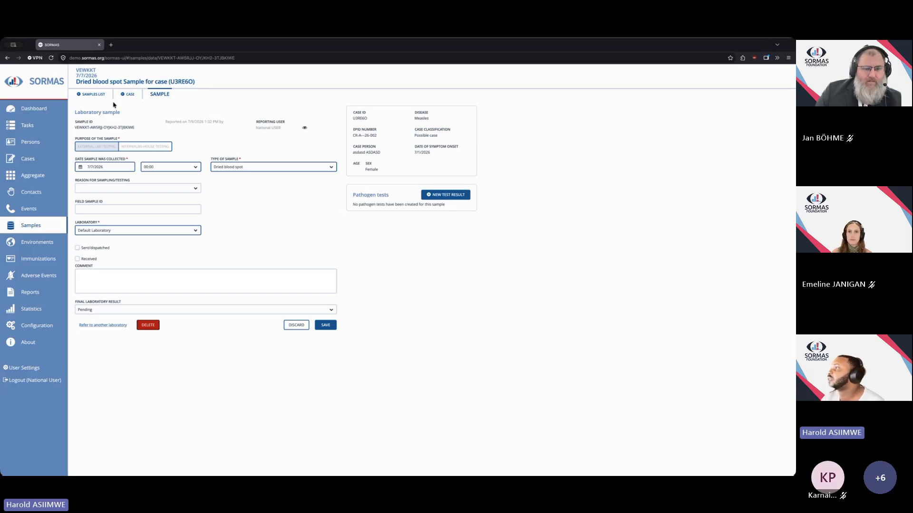
# Open the first sample in the sample directory and review the options in its type of sample list.
pyautogui.click(93, 94)
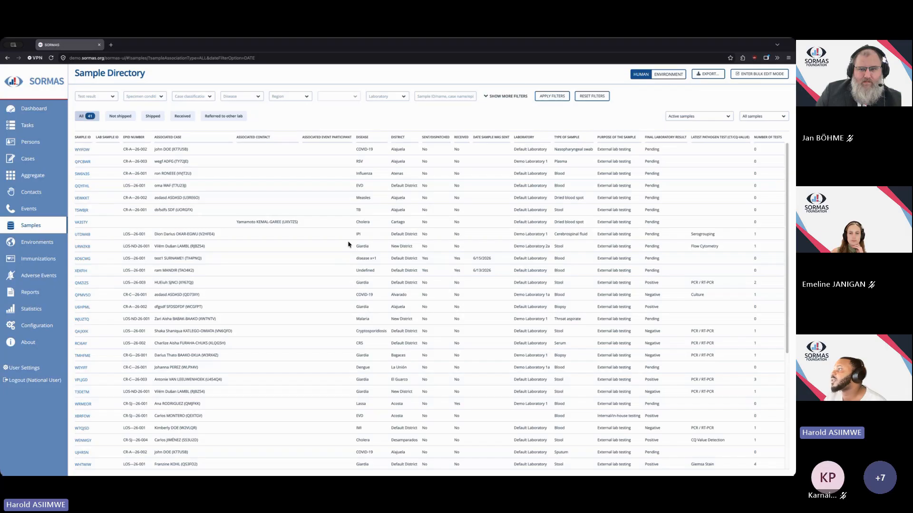
pyautogui.click(80, 150)
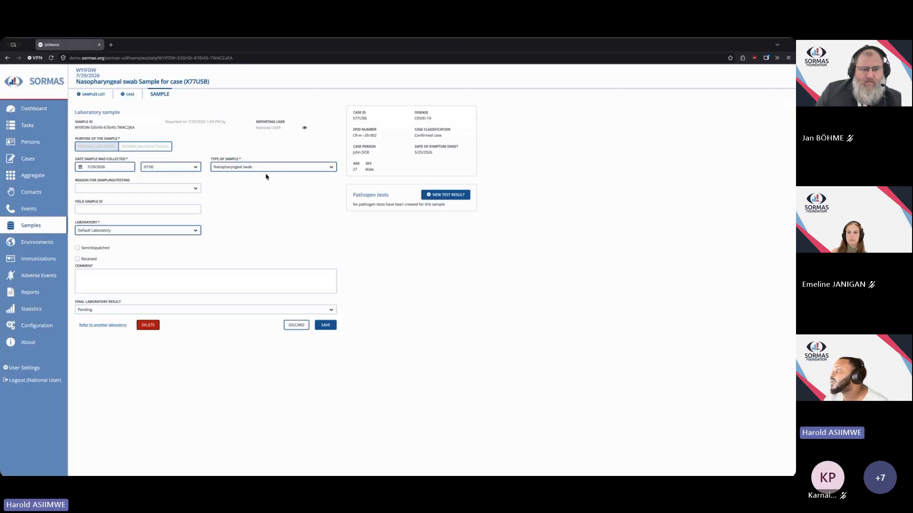
pyautogui.click(331, 167)
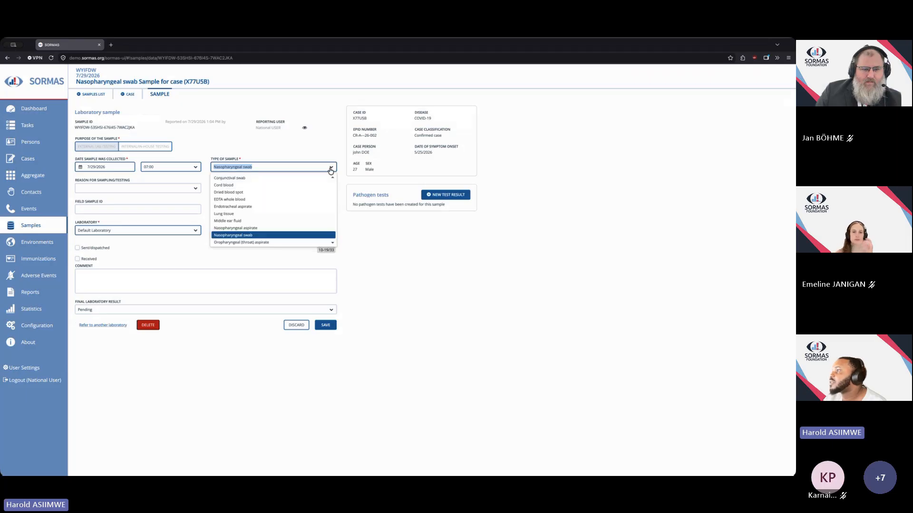
pyautogui.press('Down')
pyautogui.press('Down')
pyautogui.press('Down')
pyautogui.press('Down')
pyautogui.press('Down')
pyautogui.press('Up')
pyautogui.press('Up')
pyautogui.press('Up')
pyautogui.press('Up')
pyautogui.press('Up')
pyautogui.press('Up')
pyautogui.press('Up')
pyautogui.press('Up')
pyautogui.press('Up')
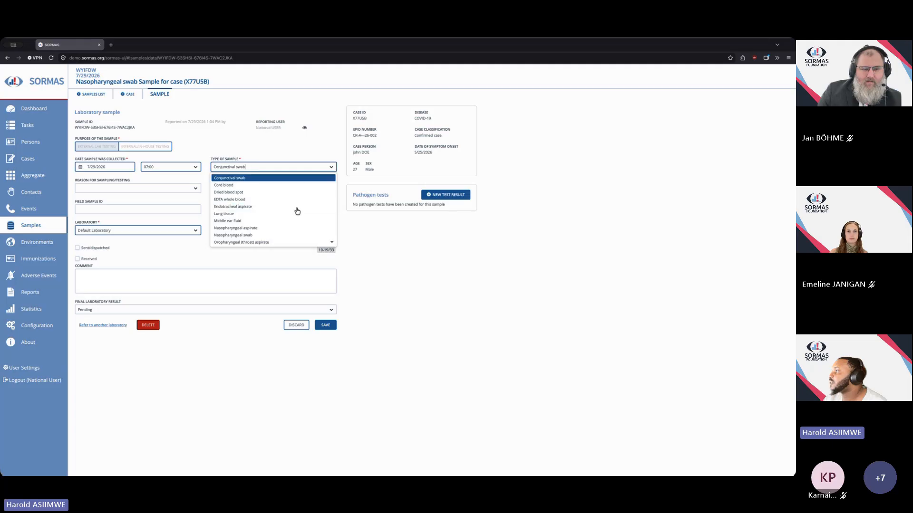
pyautogui.scroll(6, 297, 211)
pyautogui.scroll(-5, 297, 214)
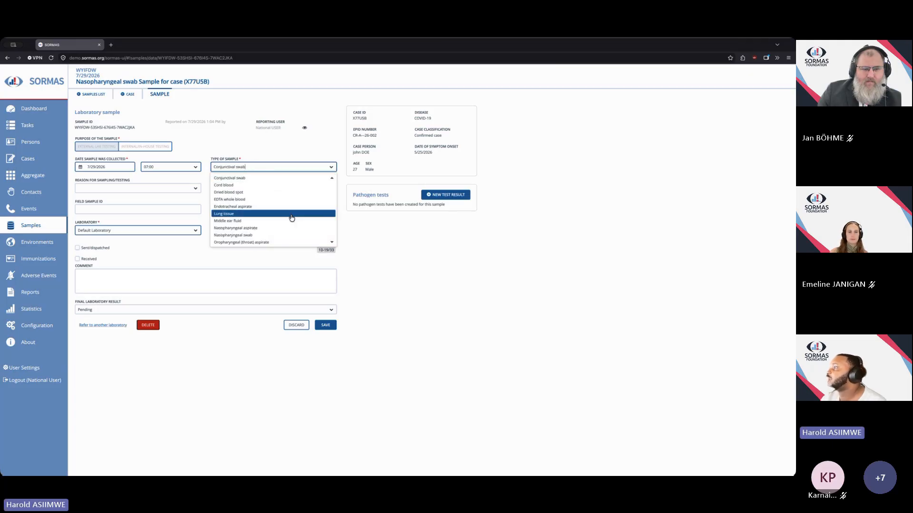
pyautogui.click(220, 141)
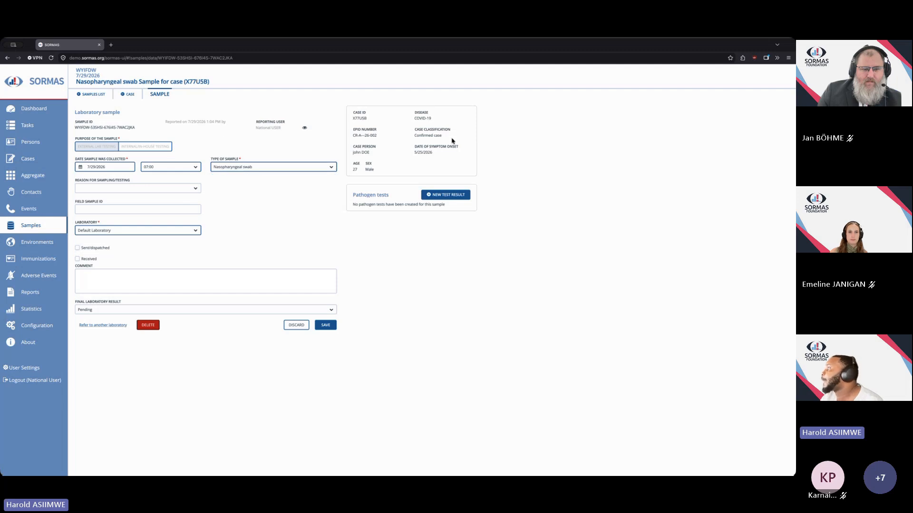
pyautogui.click(332, 166)
pyautogui.scroll(-3, 282, 222)
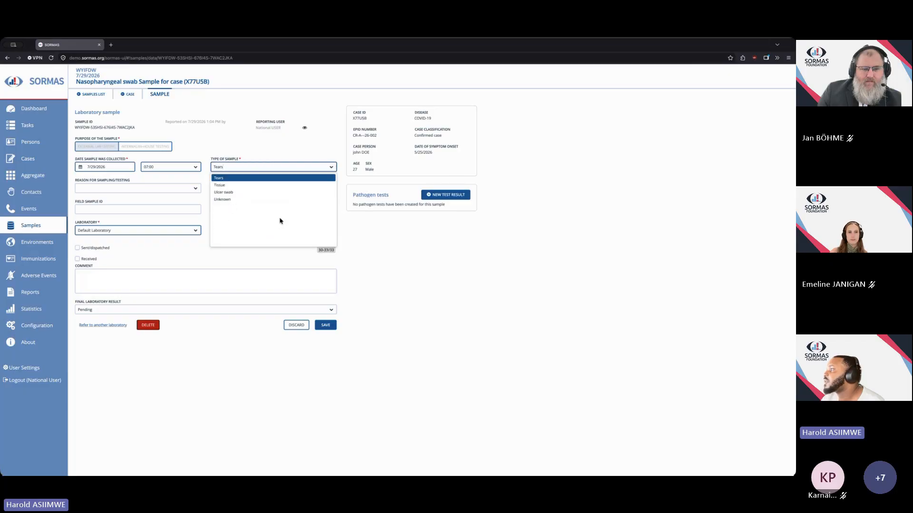
pyautogui.click(127, 141)
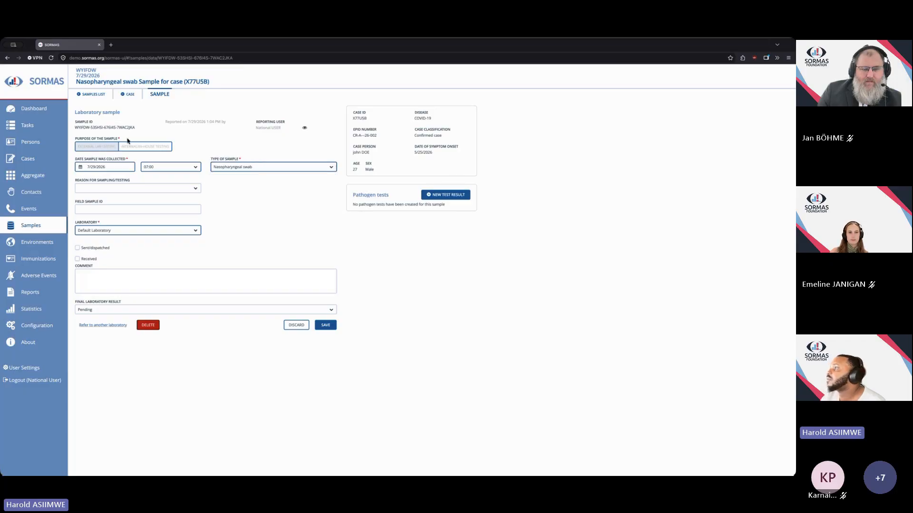
# Return to the sample directory, open the throat aspirate sample, and go to its associated case.
pyautogui.click(92, 94)
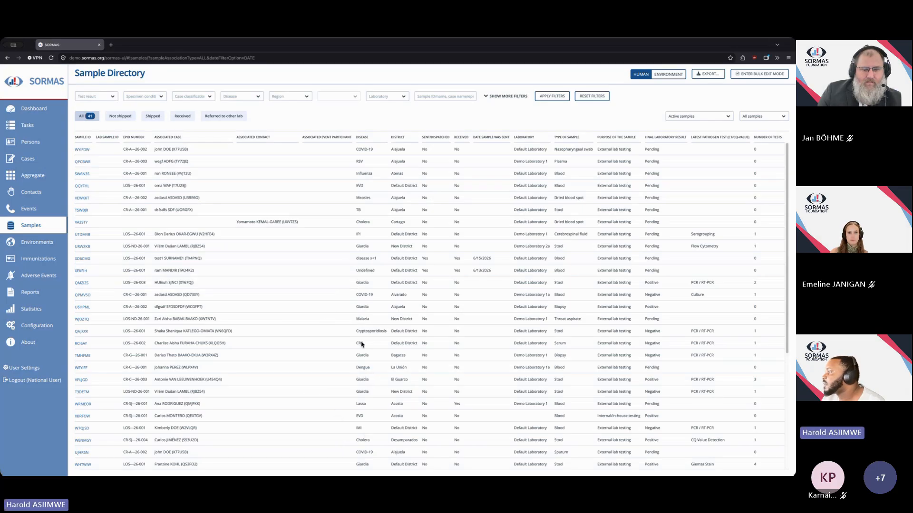
pyautogui.click(82, 320)
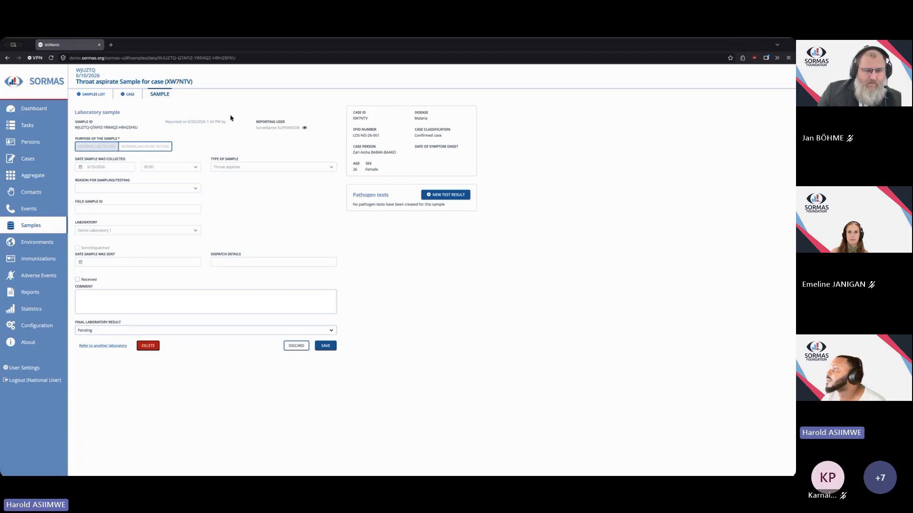
pyautogui.click(126, 96)
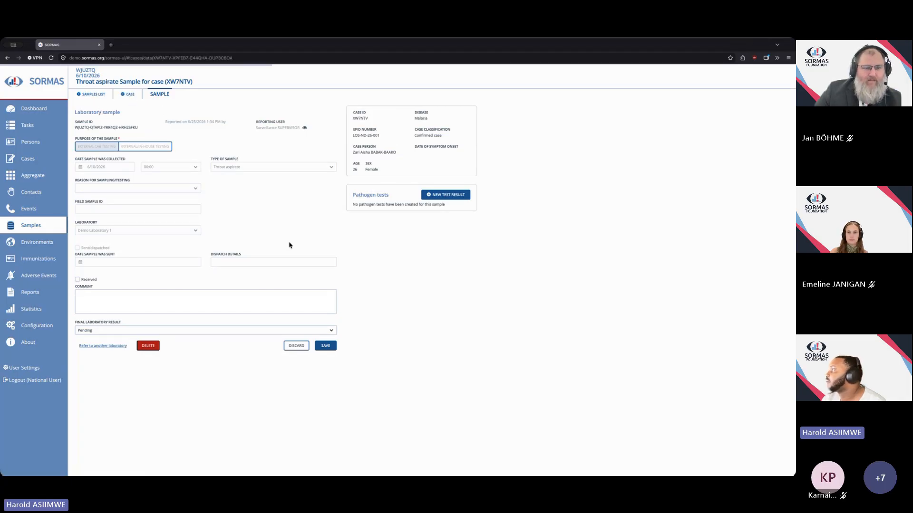
# Create a new sample for the case and set its type of sample to Cord blood.
pyautogui.click(456, 187)
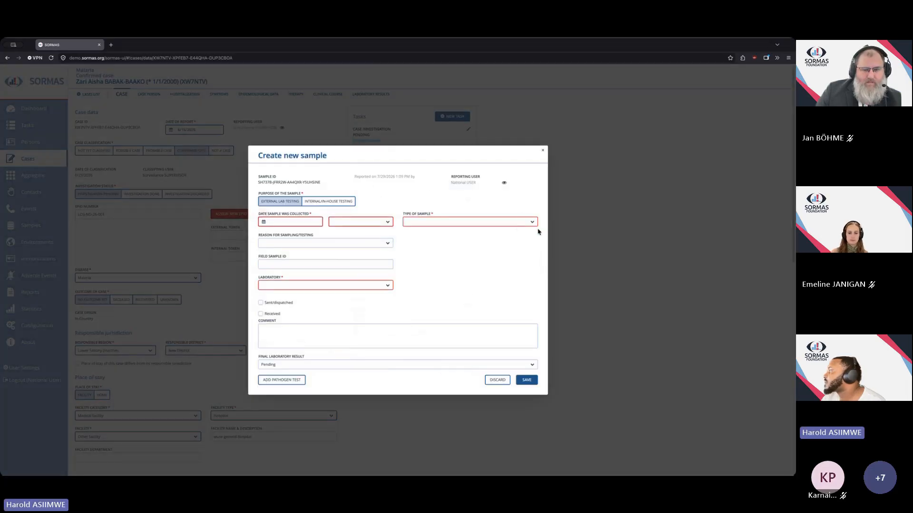
pyautogui.click(532, 222)
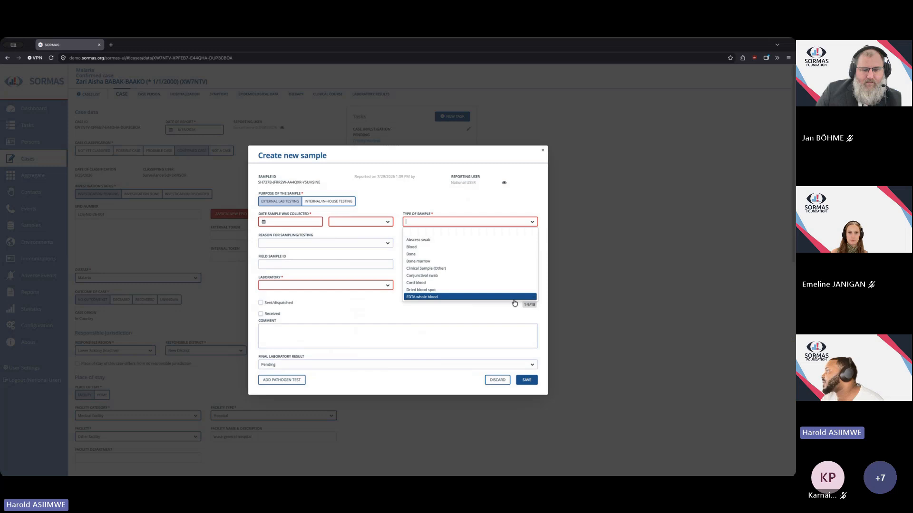
pyautogui.scroll(-1, 505, 284)
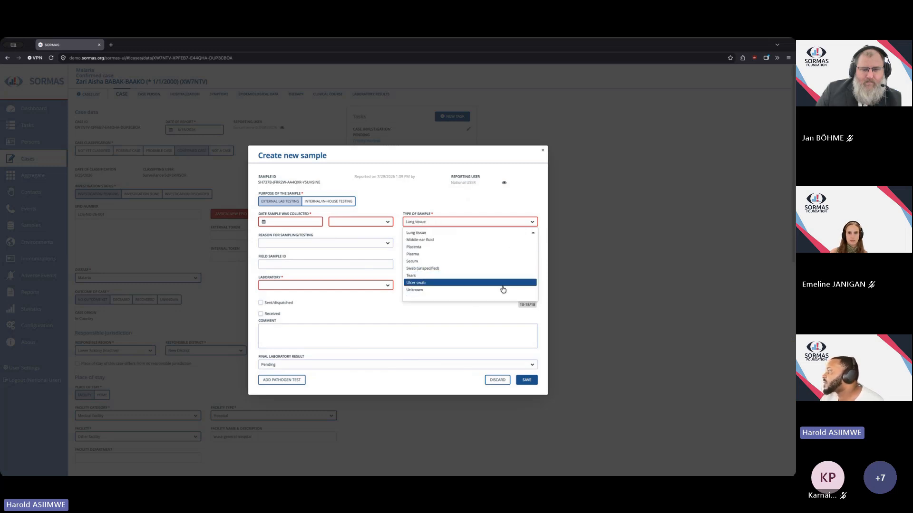
pyautogui.click(470, 211)
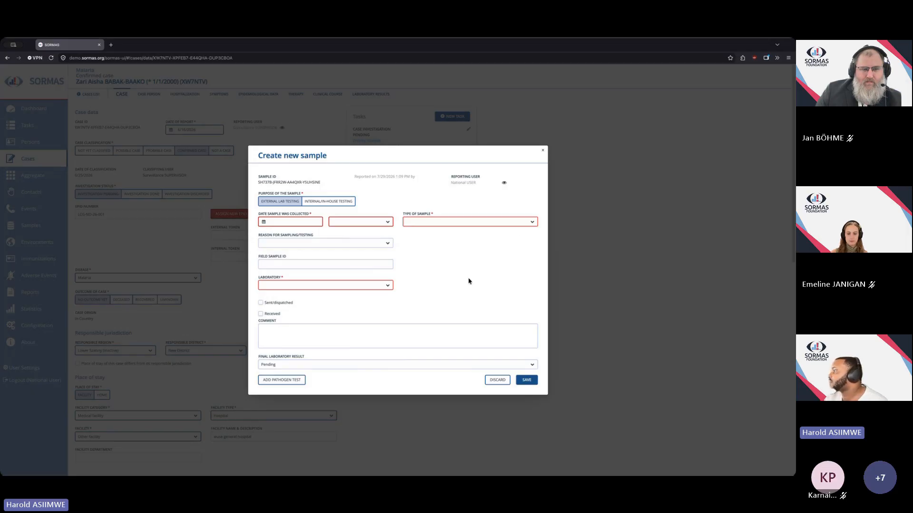
pyautogui.click(533, 222)
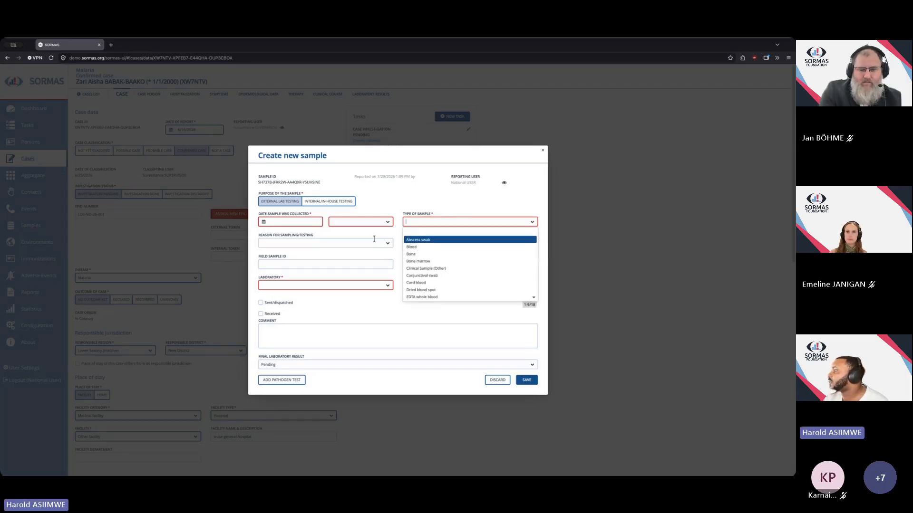
pyautogui.click(354, 261)
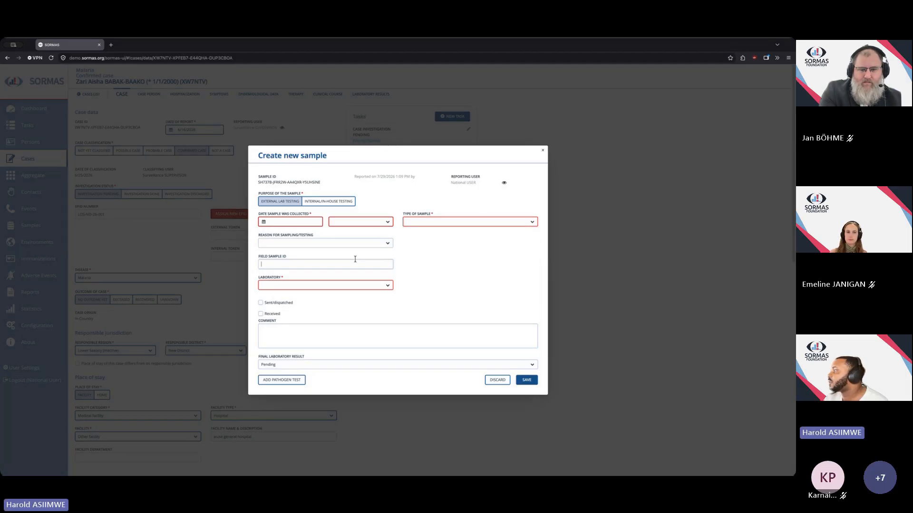
pyautogui.click(532, 223)
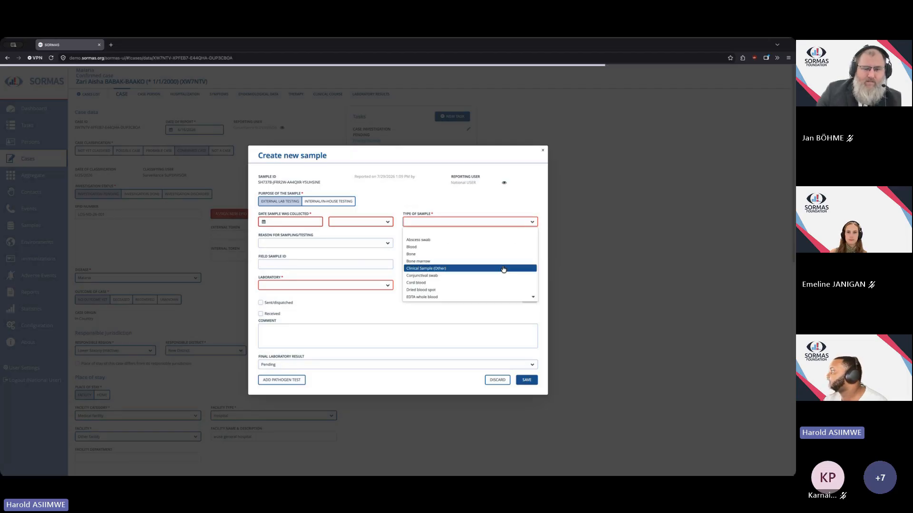
pyautogui.click(495, 286)
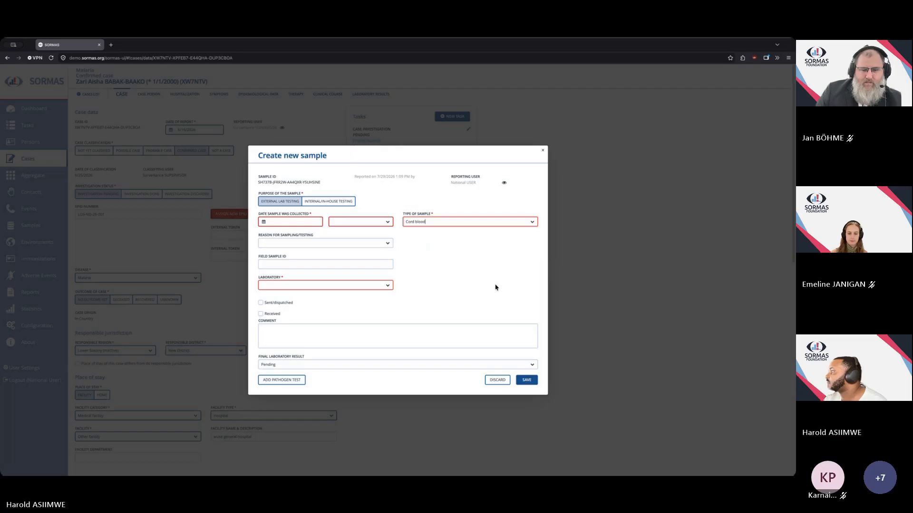
# Set the collection date to 7/29/2026, time 02:00, laboratory Default Laboratory, and save the new sample.
pyautogui.click(263, 223)
pyautogui.click(295, 283)
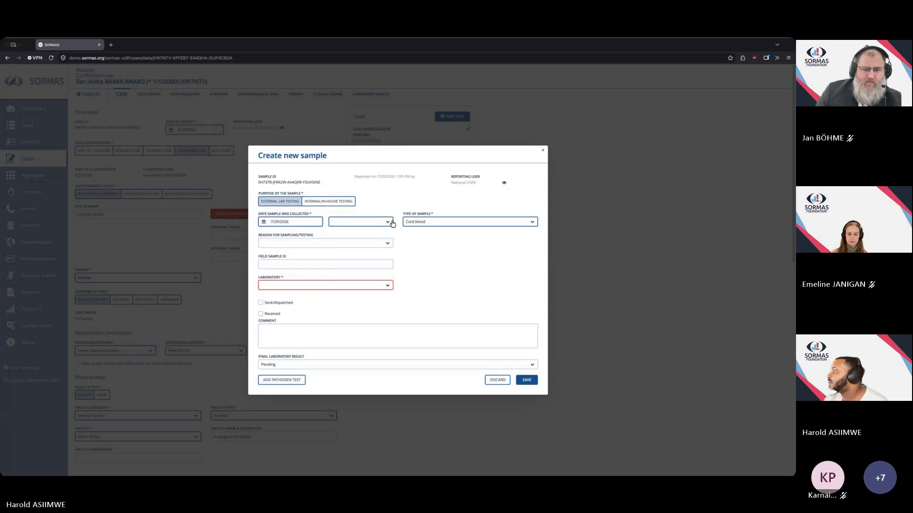
pyautogui.click(388, 223)
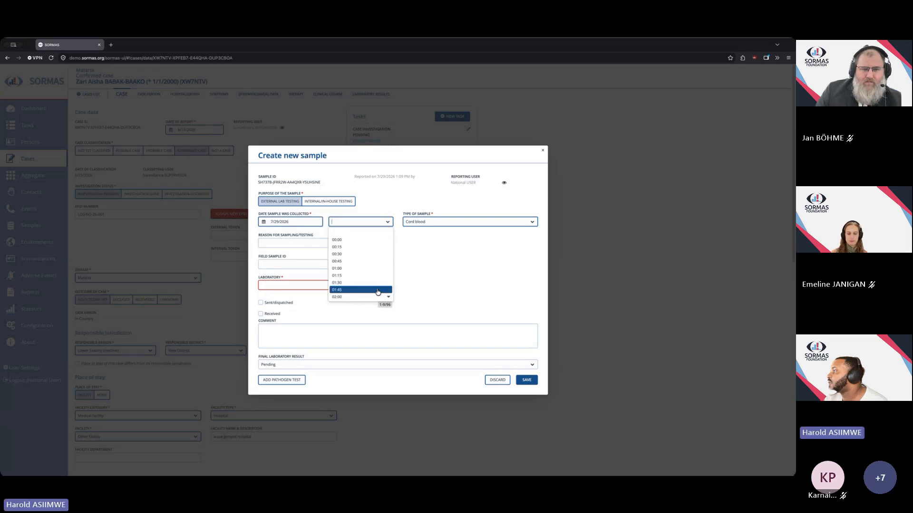
pyautogui.click(372, 291)
pyautogui.click(367, 286)
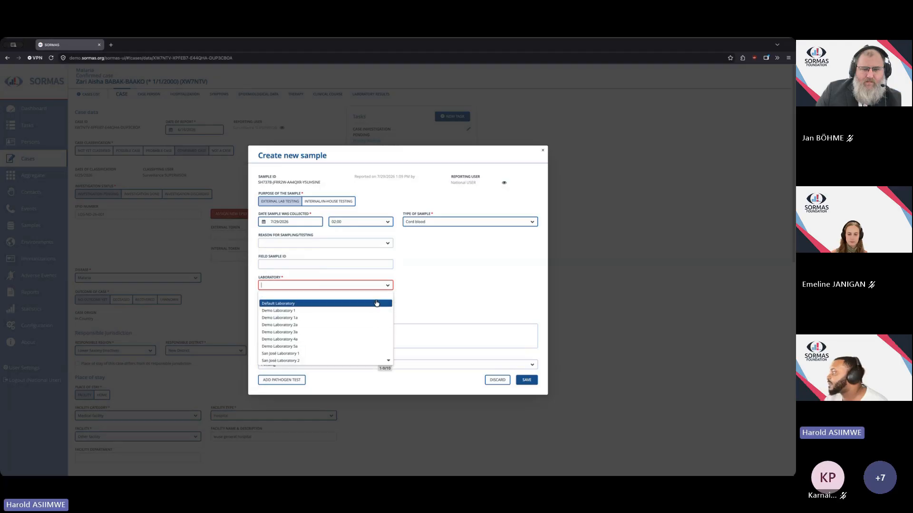
pyautogui.click(376, 303)
pyautogui.click(527, 381)
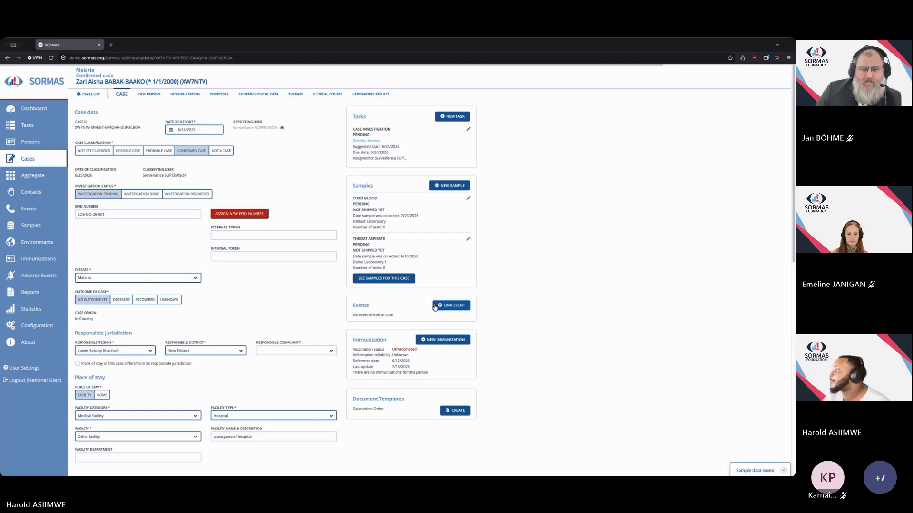
# Open the list of samples for this case and open the new cord blood sample.
pyautogui.click(383, 280)
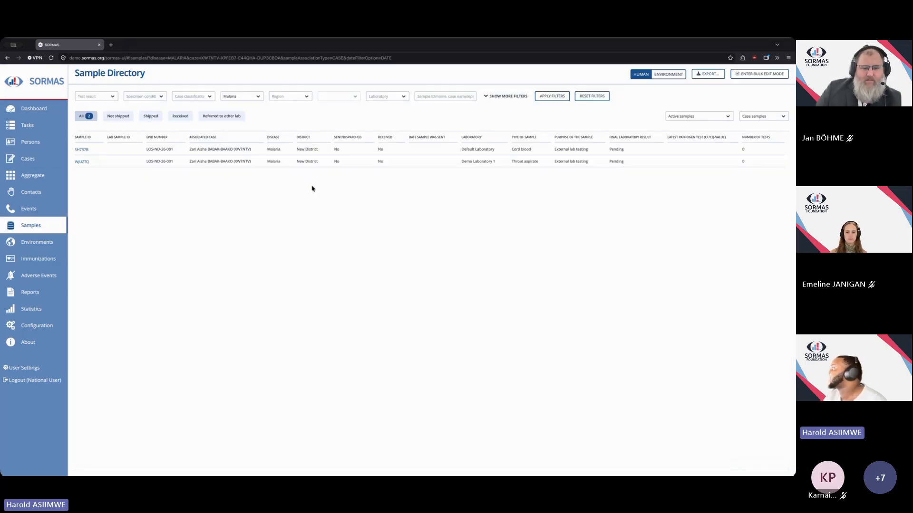
pyautogui.click(82, 150)
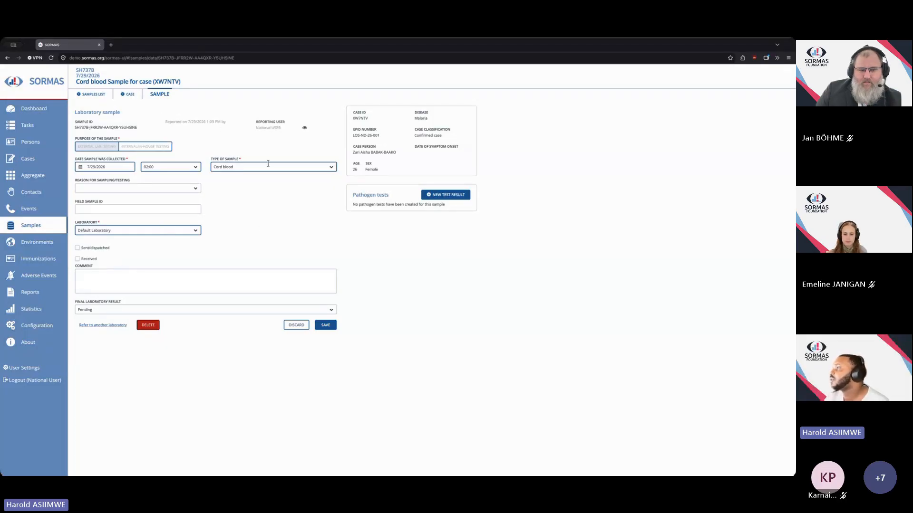
pyautogui.click(331, 169)
pyautogui.click(331, 169)
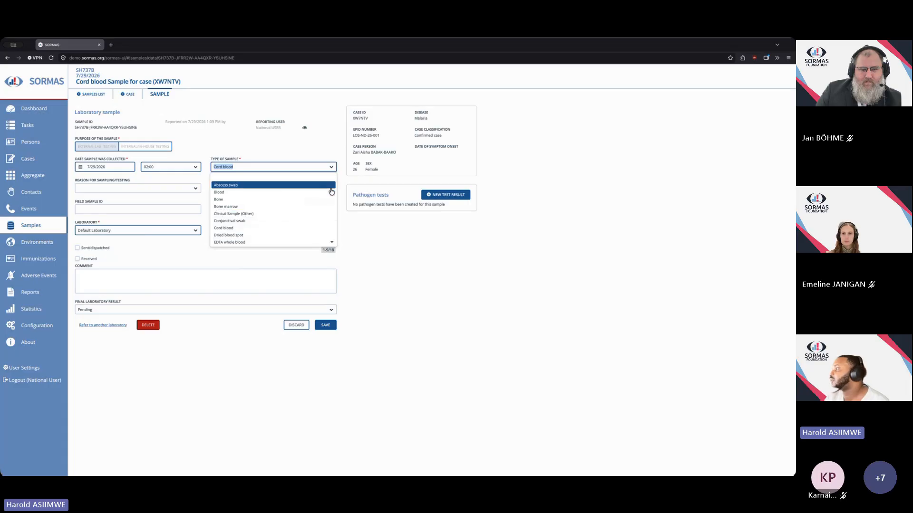
pyautogui.click(370, 230)
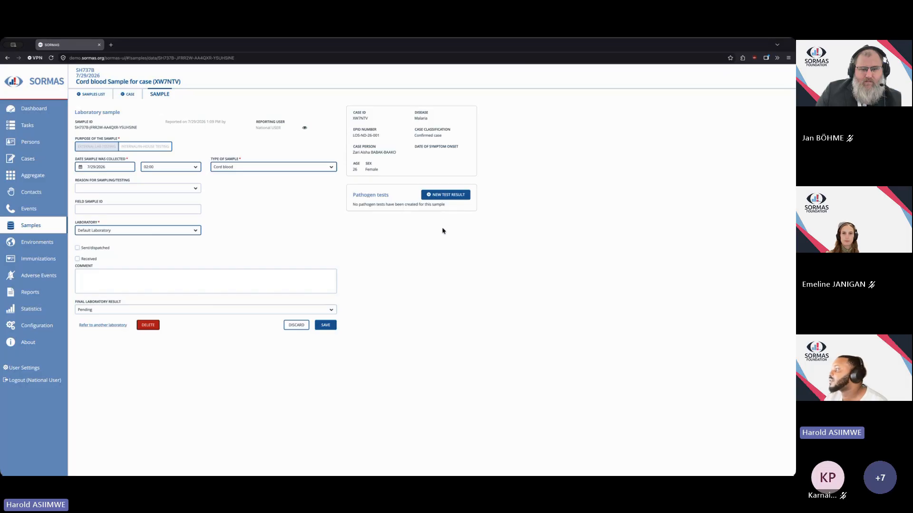
# Start a new pathogen test result with category Antigen Detection and test type Hemagglutination Inhibition (HI).
pyautogui.click(458, 198)
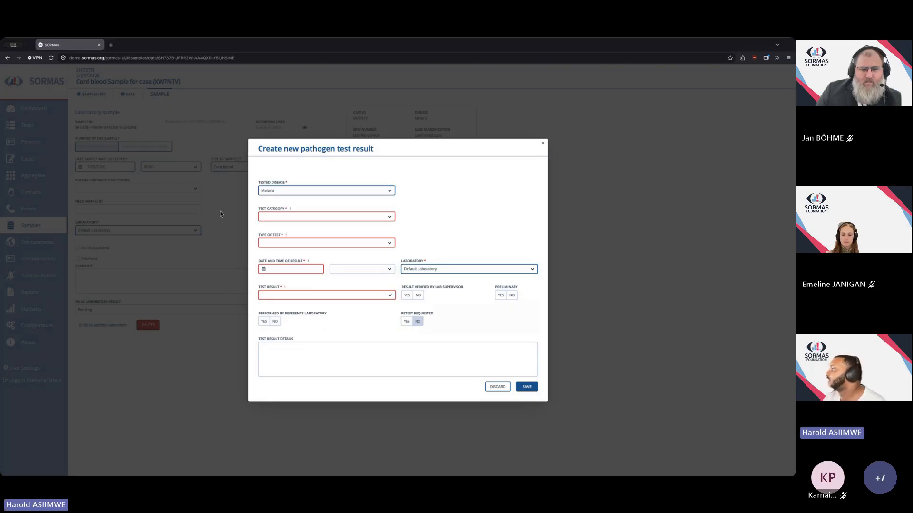
pyautogui.click(390, 218)
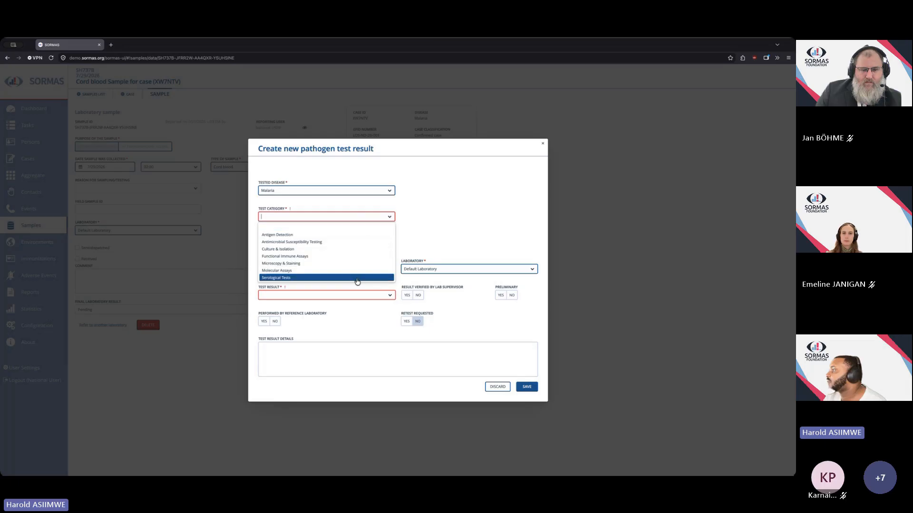
pyautogui.click(363, 236)
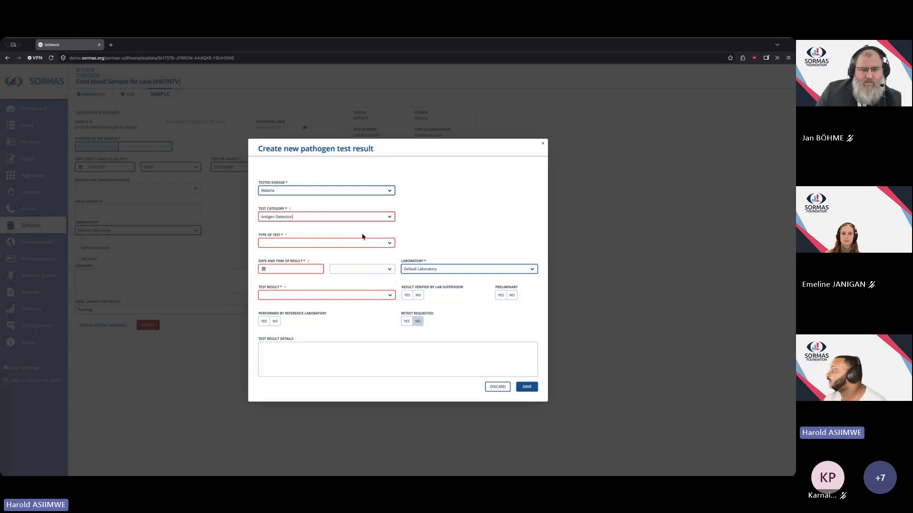
pyautogui.click(390, 243)
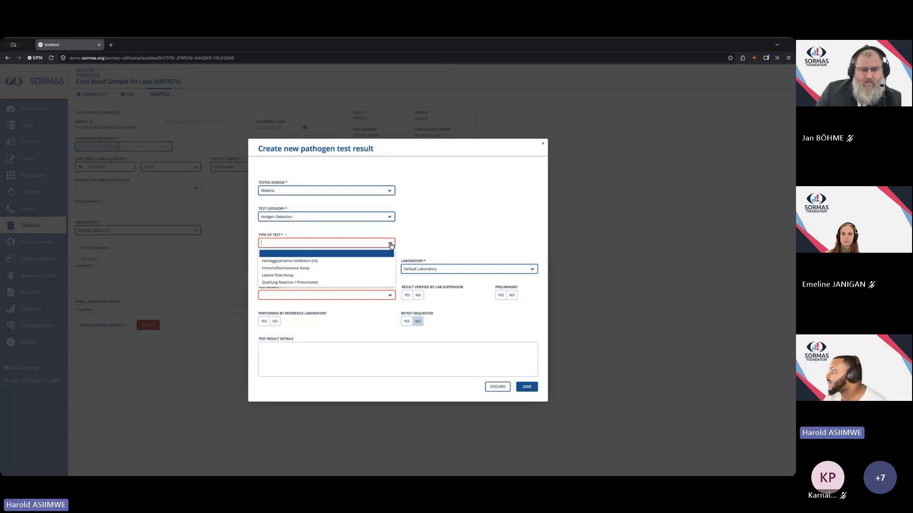
pyautogui.click(371, 262)
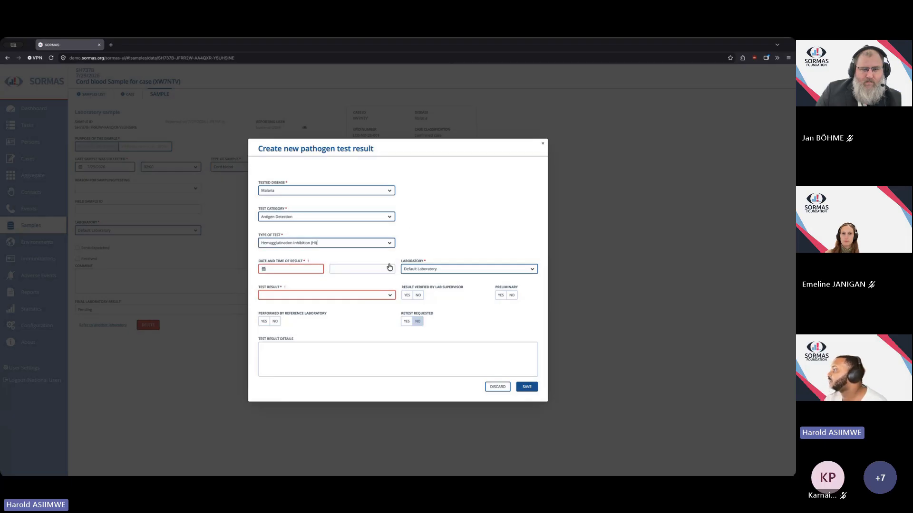
pyautogui.click(388, 243)
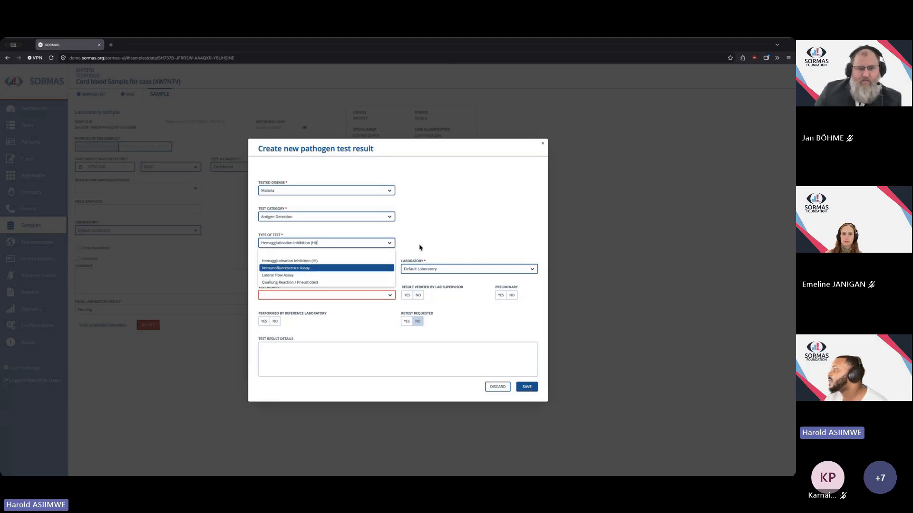
pyautogui.click(398, 235)
# Change the test category to Molecular Assays and the type of test to LAMP.
pyautogui.click(389, 217)
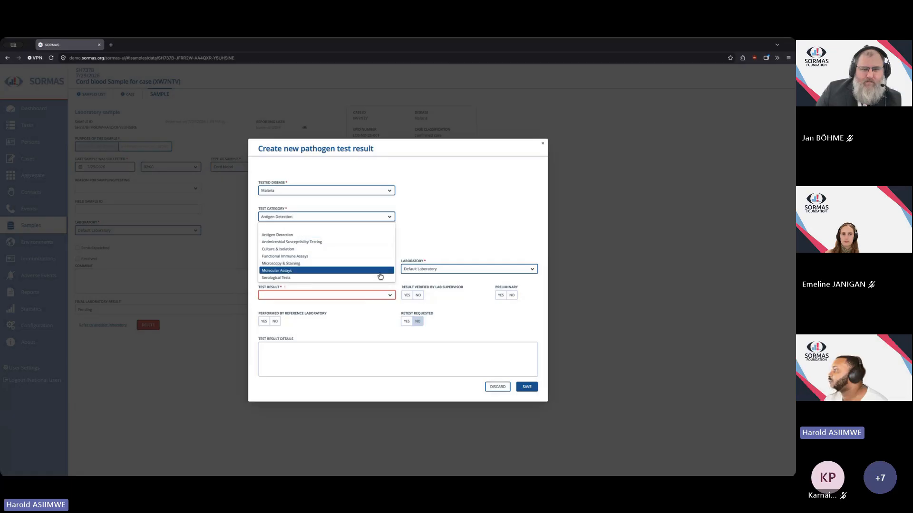
pyautogui.click(380, 271)
pyautogui.click(389, 244)
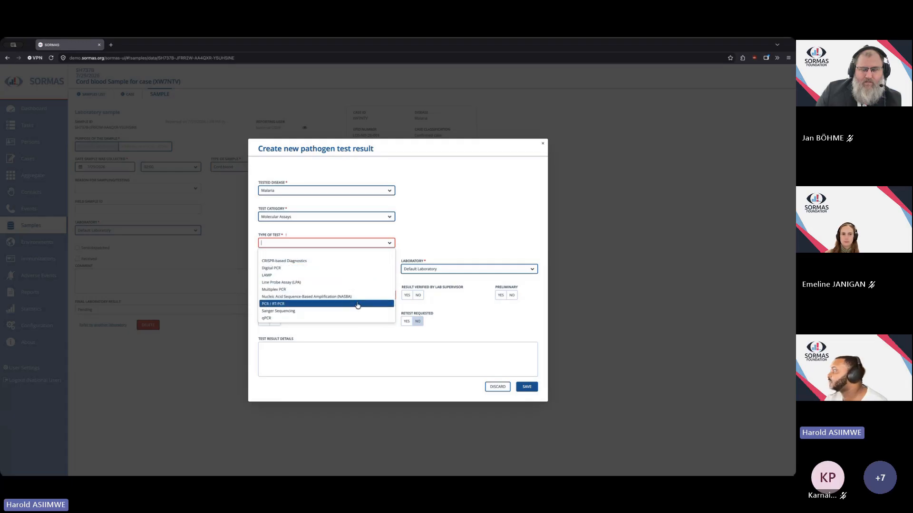
pyautogui.click(334, 276)
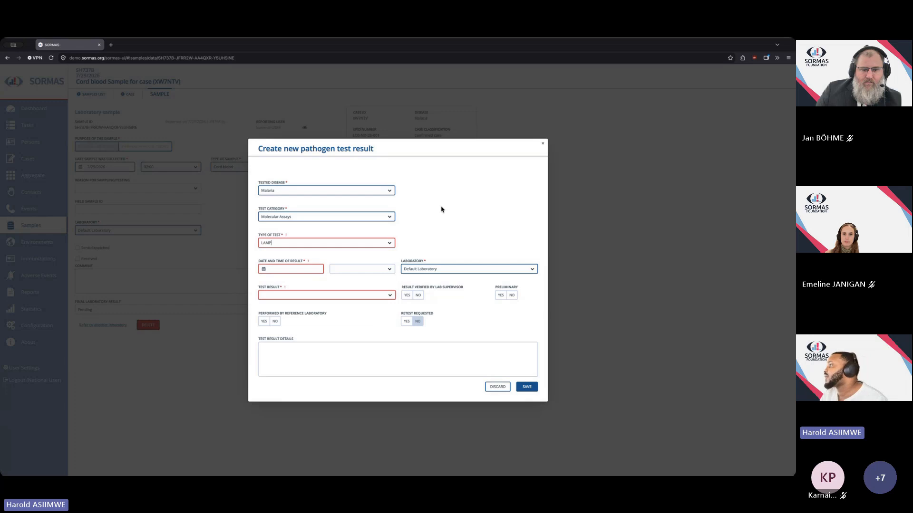
# Clear the test category and type of test, and browse the full list of available test types.
pyautogui.click(394, 243)
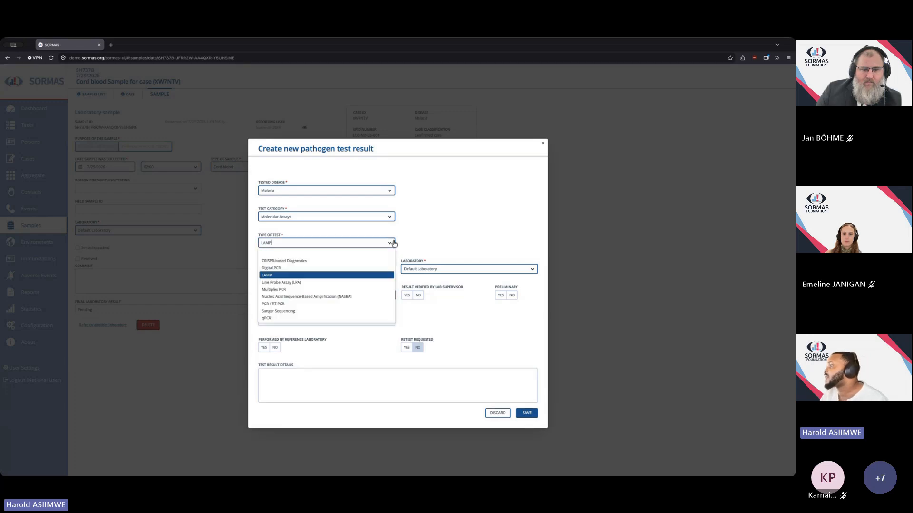
pyautogui.click(367, 254)
pyautogui.click(389, 218)
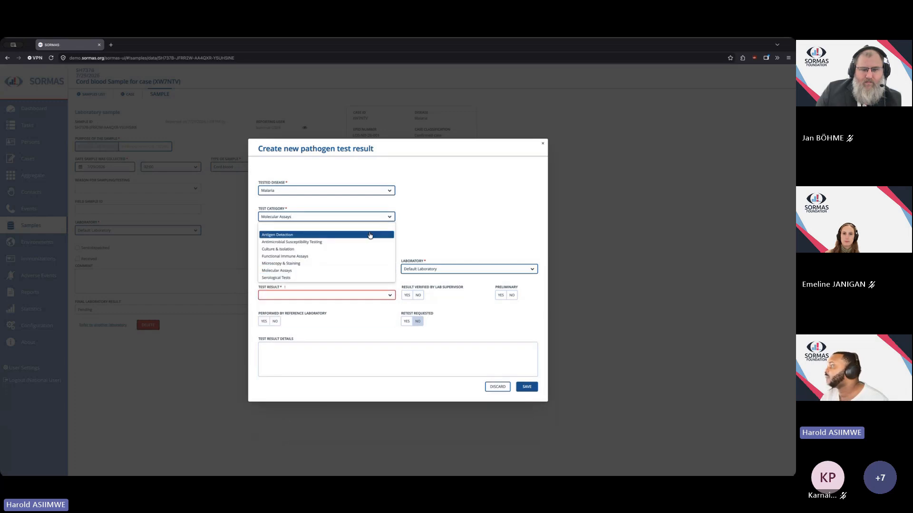
pyautogui.click(378, 228)
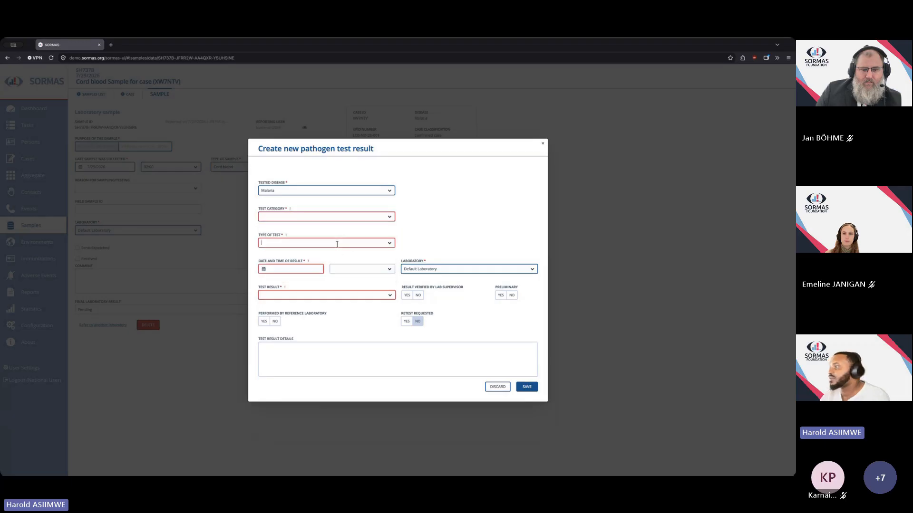
pyautogui.click(391, 245)
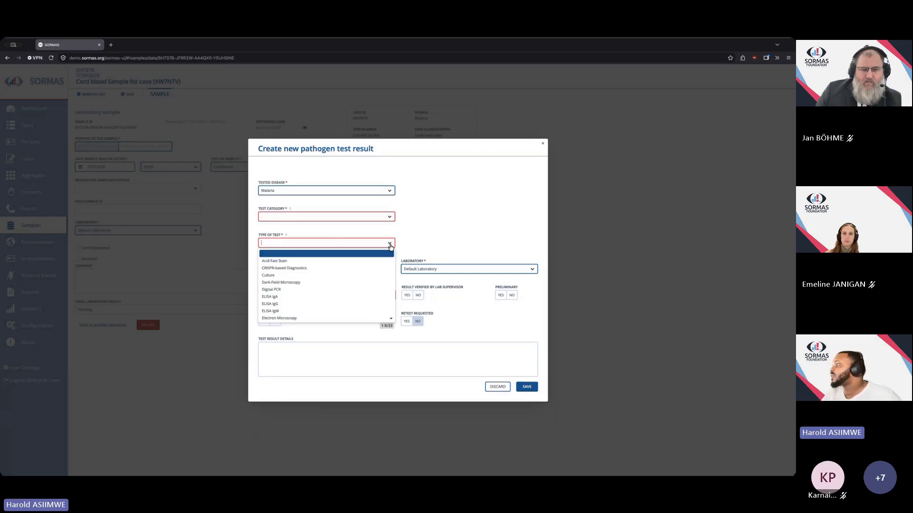
pyautogui.press('Down')
pyautogui.press('Down')
pyautogui.press('Down')
pyautogui.press('Down')
pyautogui.press('Down')
pyautogui.press('Down')
pyautogui.press('Down')
pyautogui.press('Down')
pyautogui.press('Down')
pyautogui.press('Down')
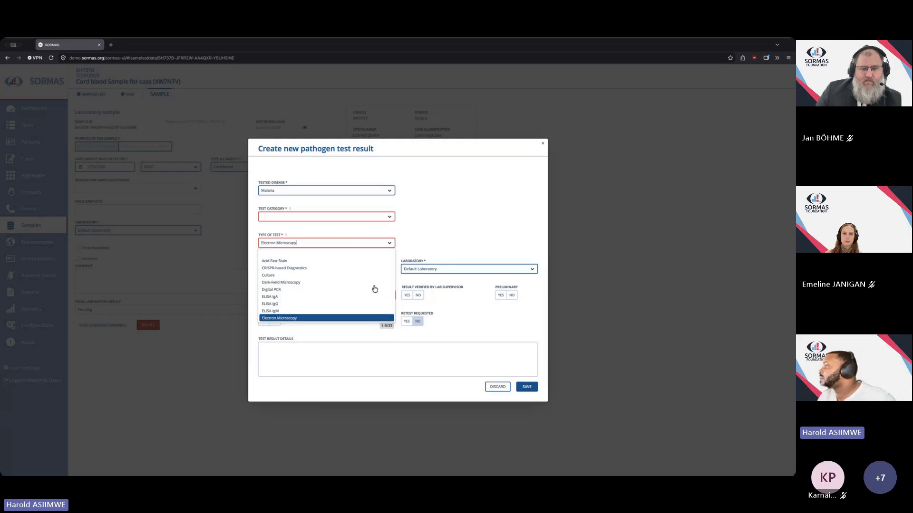
pyautogui.scroll(2, 373, 288)
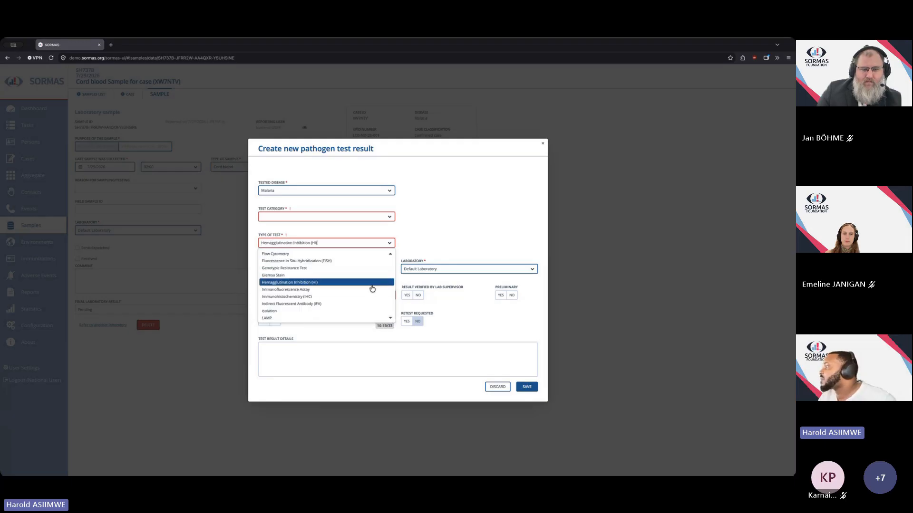
pyautogui.scroll(-3, 357, 304)
pyautogui.scroll(3, 356, 302)
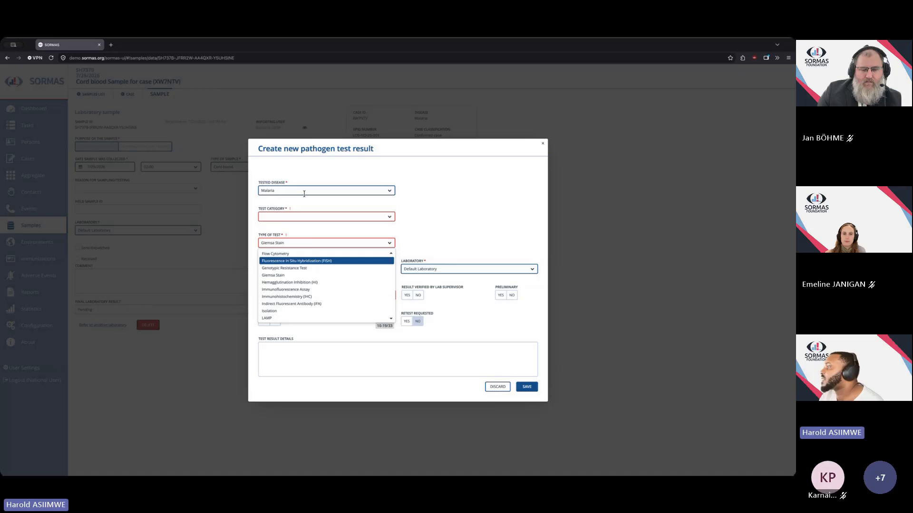
pyautogui.click(349, 318)
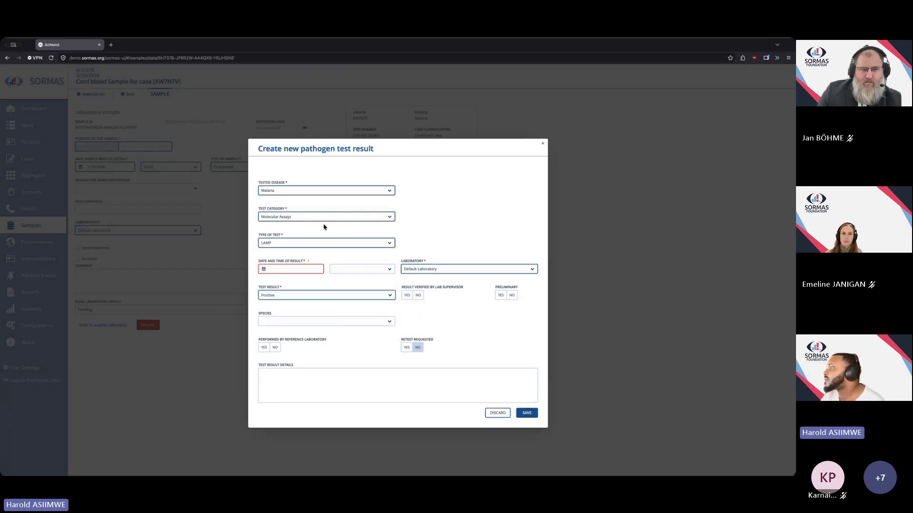
# Set the date of result to 7/29/2026 and the time to 01:00.
pyautogui.click(264, 268)
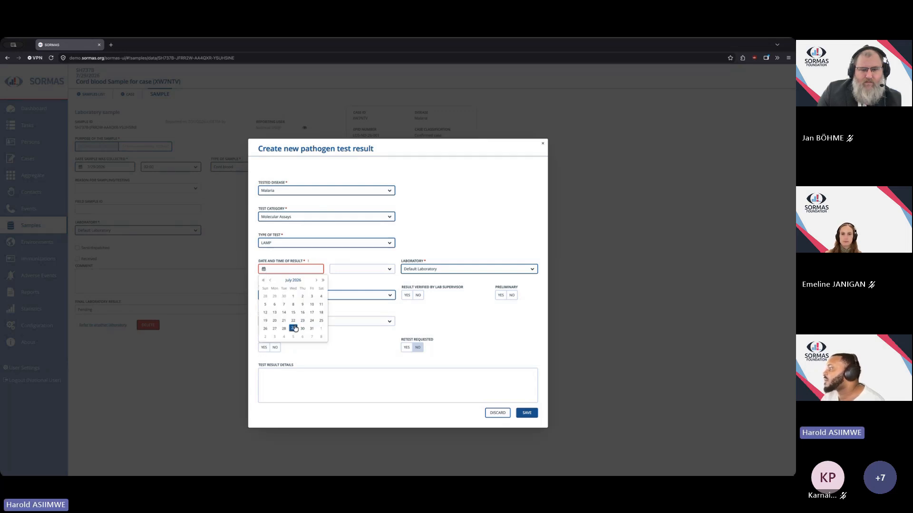
pyautogui.click(293, 328)
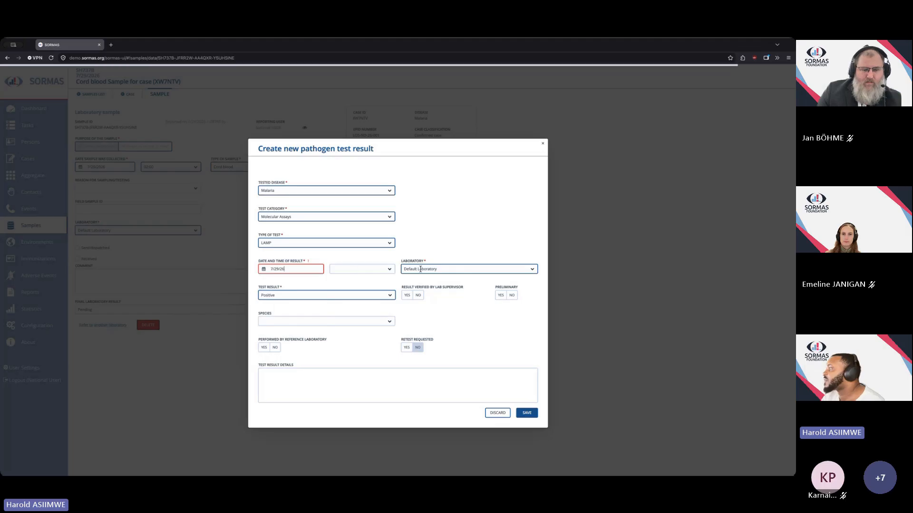
pyautogui.click(391, 272)
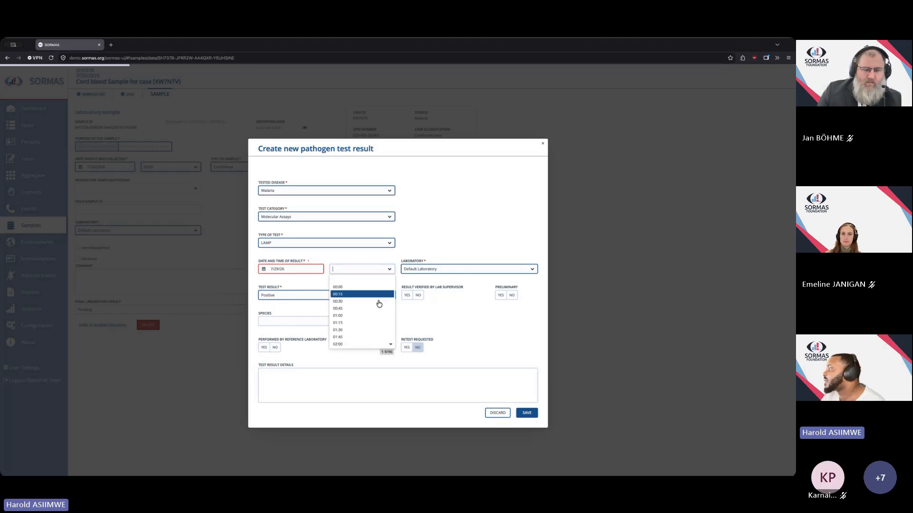
pyautogui.click(375, 316)
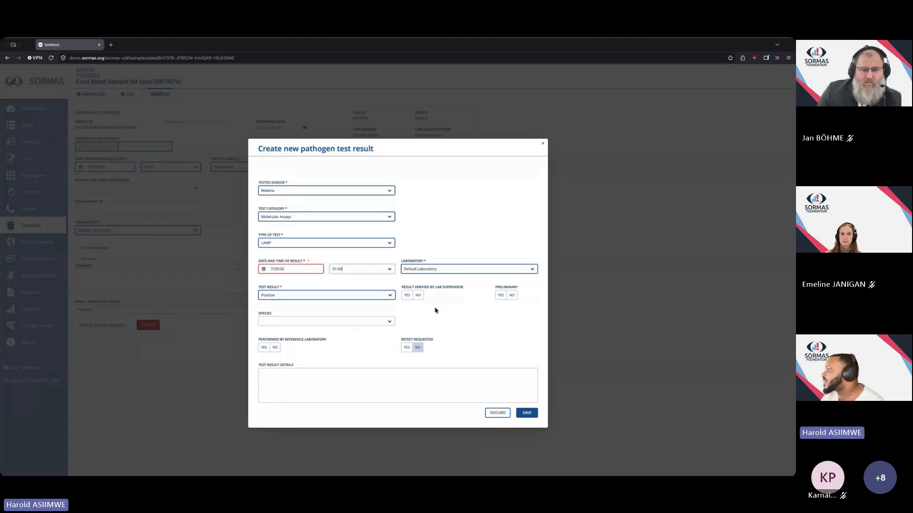
# Change the date of result to 7/31/2026 and try to save the pathogen test result.
pyautogui.click(338, 269)
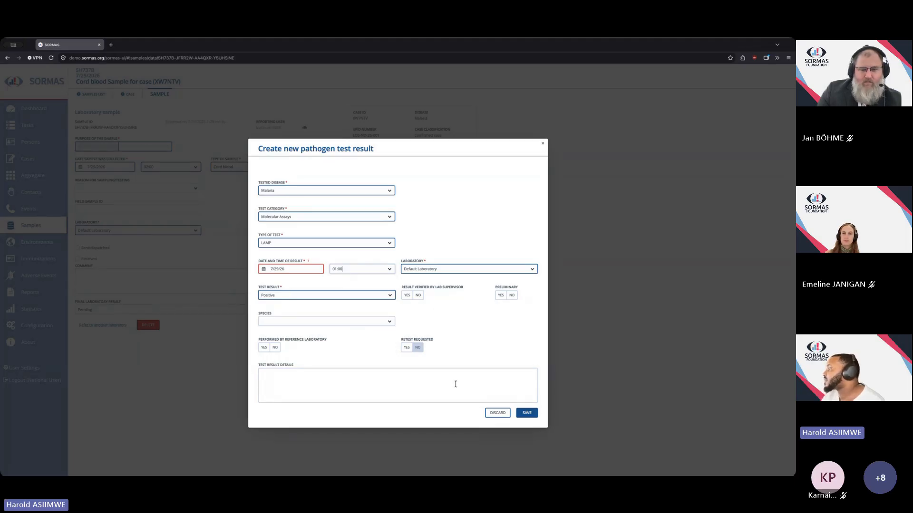
pyautogui.click(262, 270)
pyautogui.click(314, 329)
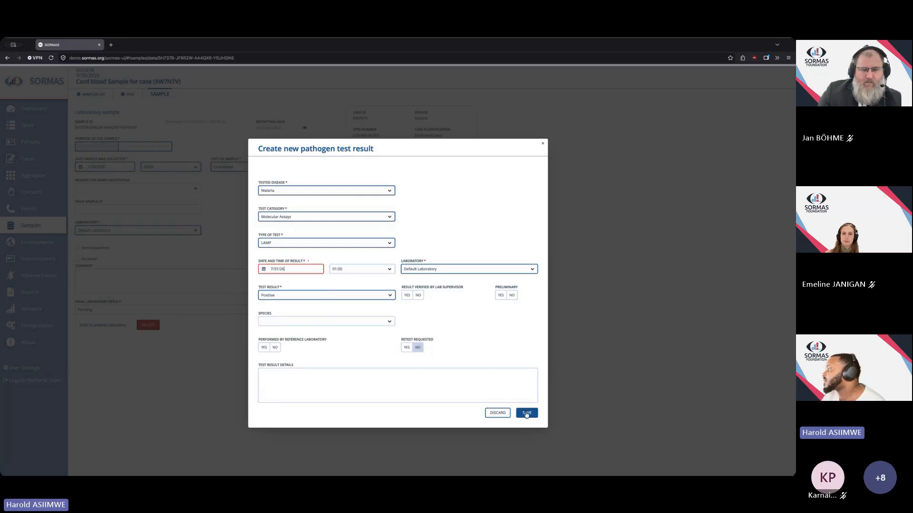
pyautogui.click(527, 414)
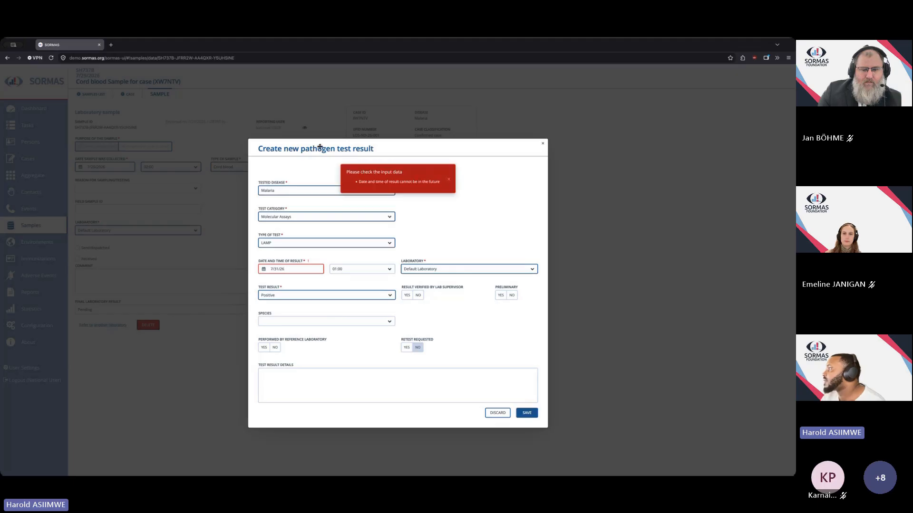
pyautogui.click(449, 180)
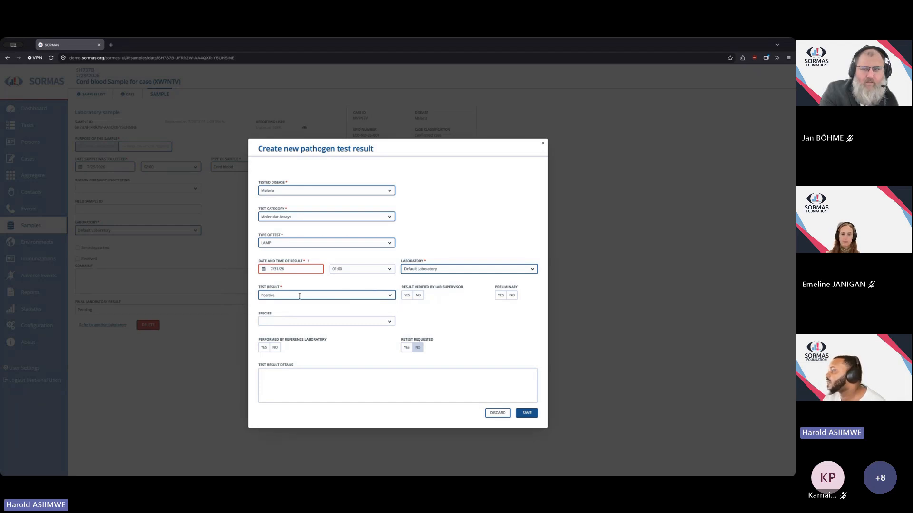
# Review the available test result and test type options without changing them.
pyautogui.click(385, 298)
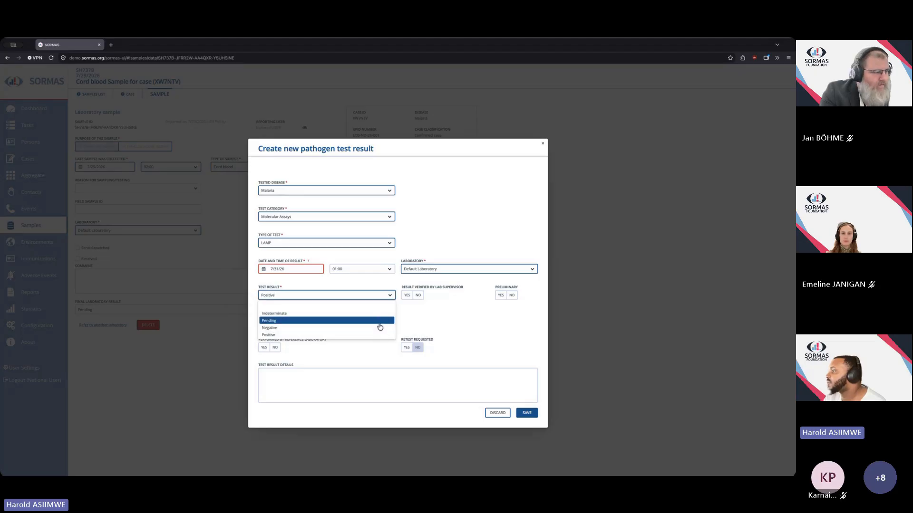
pyautogui.click(447, 312)
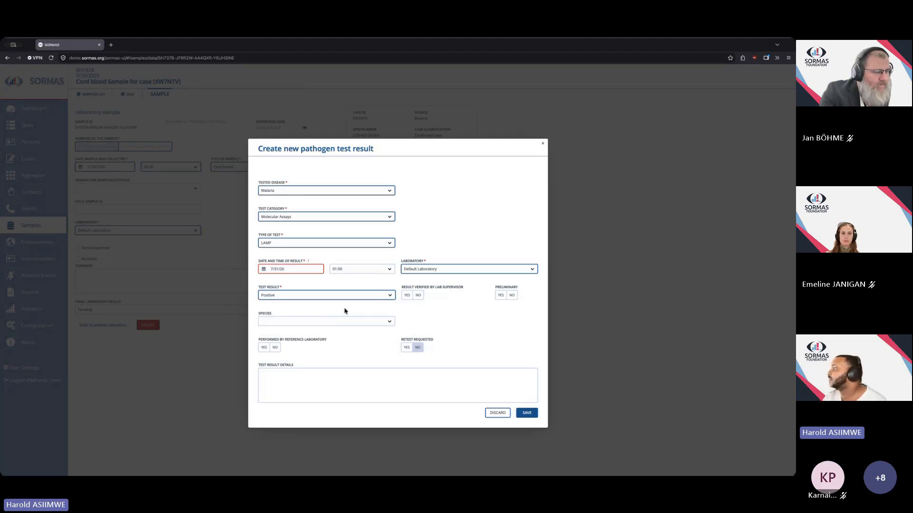
pyautogui.click(390, 297)
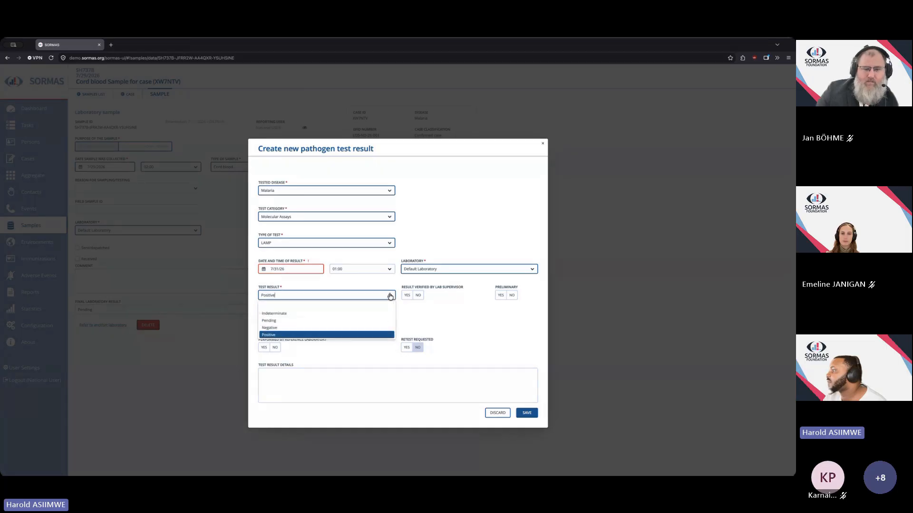
pyautogui.click(438, 300)
pyautogui.click(389, 243)
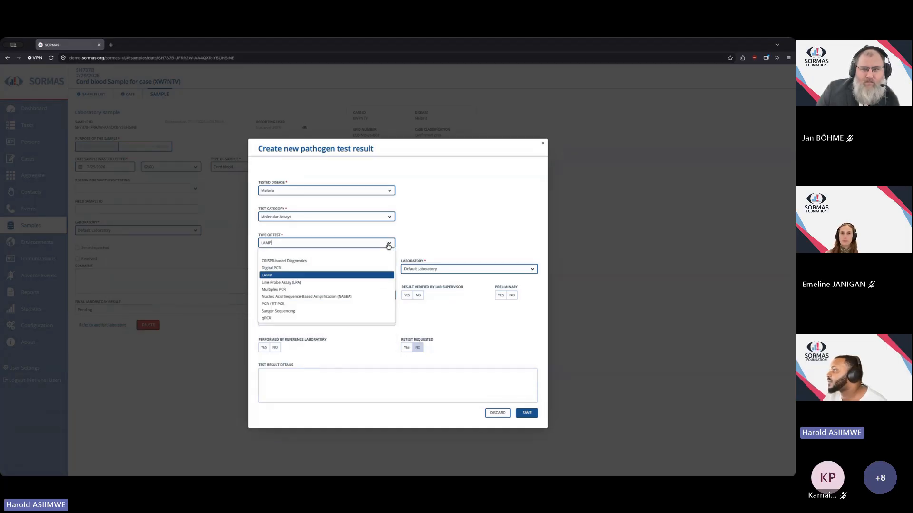
pyautogui.click(476, 335)
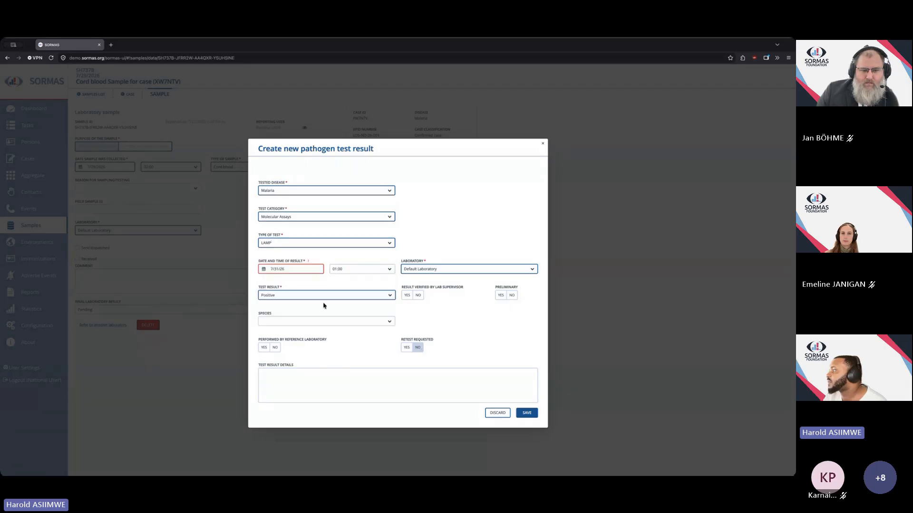
pyautogui.click(390, 298)
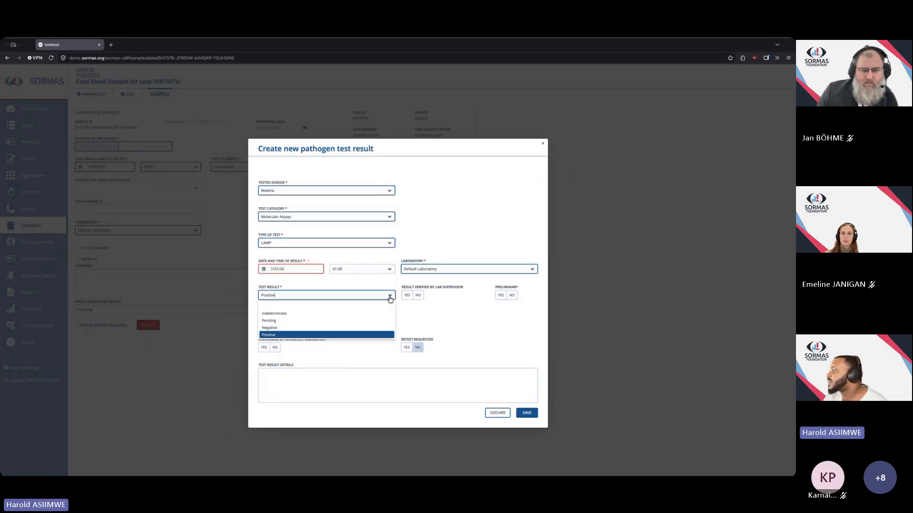
pyautogui.click(426, 317)
# Switch the type of test to PCR / RT-PCR and then to Sanger Sequencing.
pyautogui.click(394, 243)
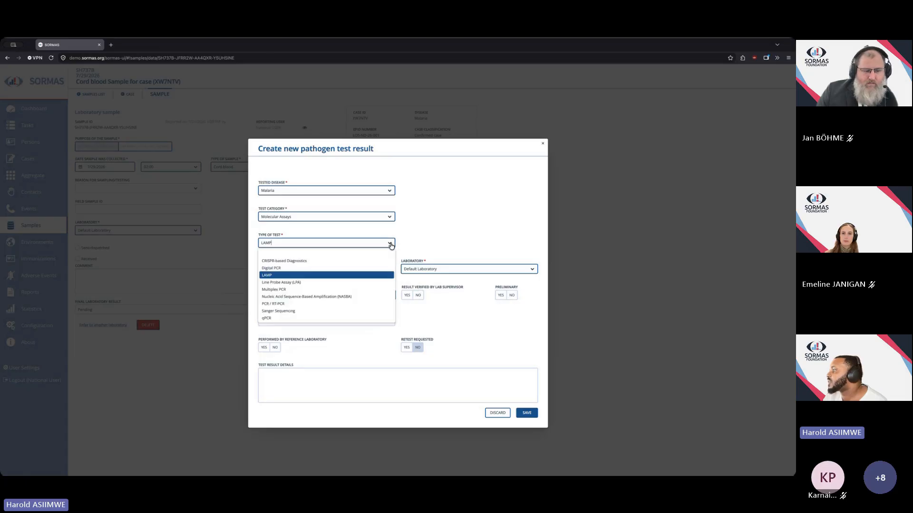
pyautogui.click(367, 307)
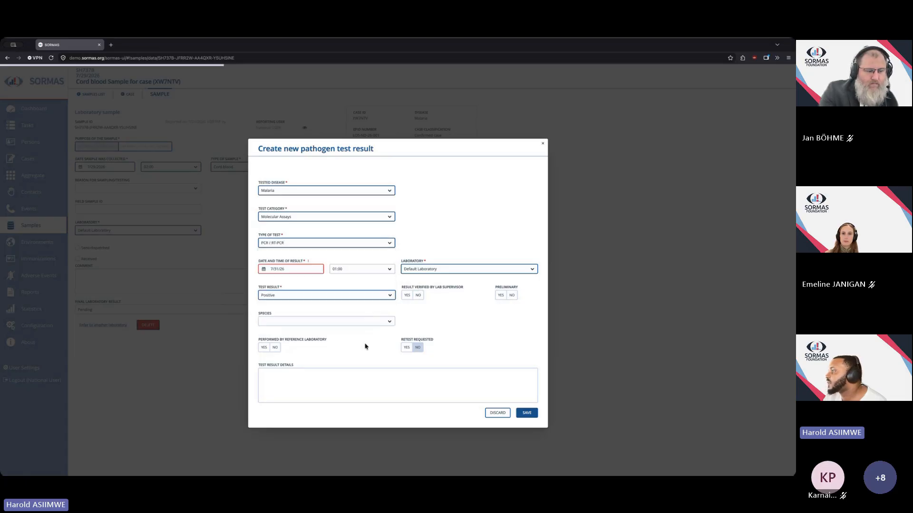
pyautogui.click(394, 246)
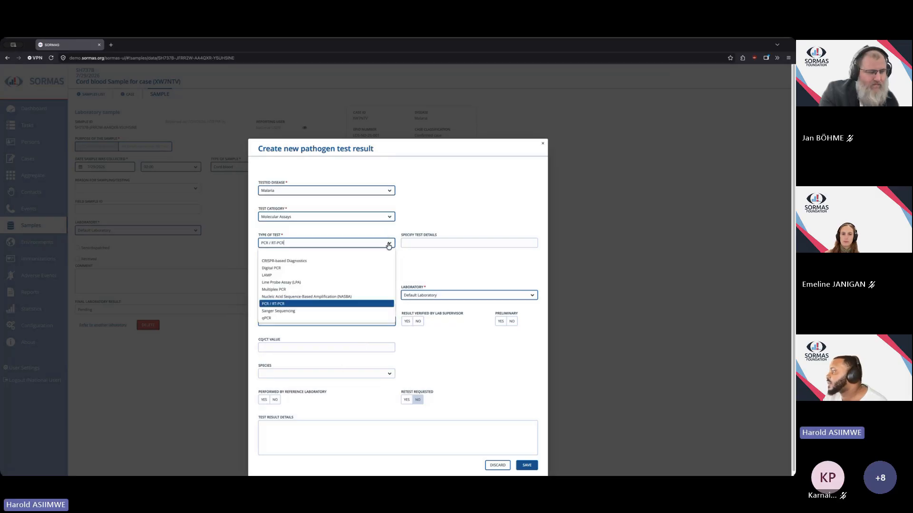
pyautogui.click(390, 311)
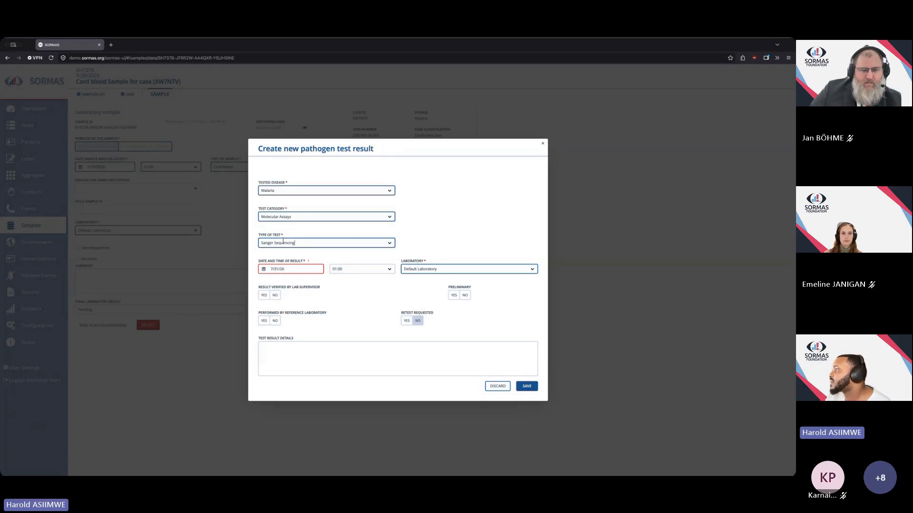
# Type gg into the test result details and reopen the type of test list to review its options.
pyautogui.click(363, 359)
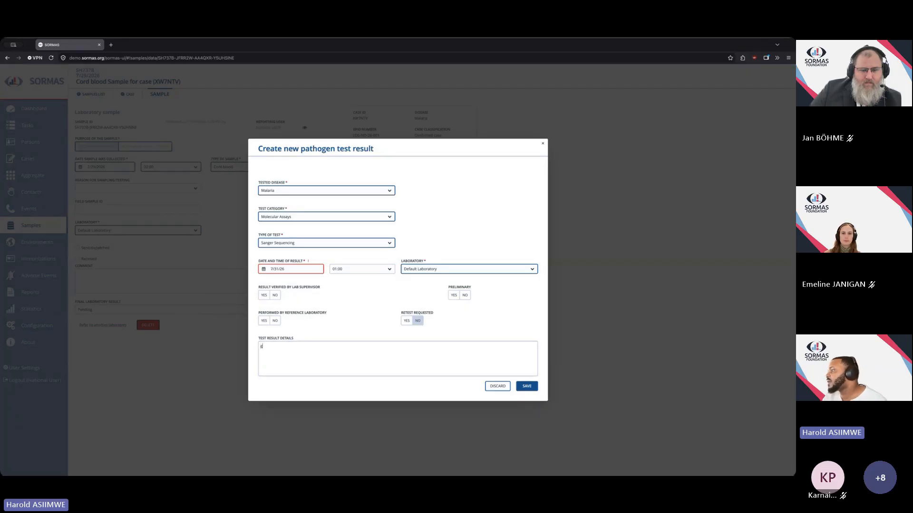
pyautogui.write('gg')
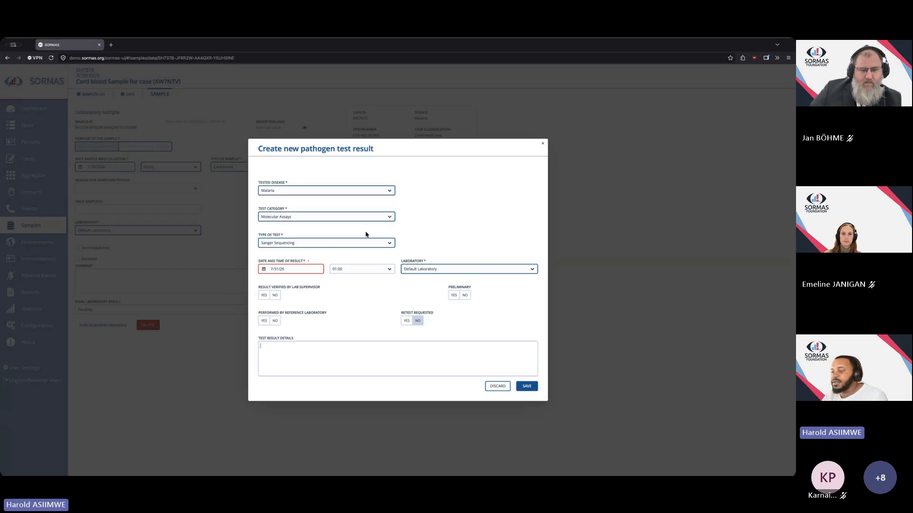
pyautogui.click(387, 243)
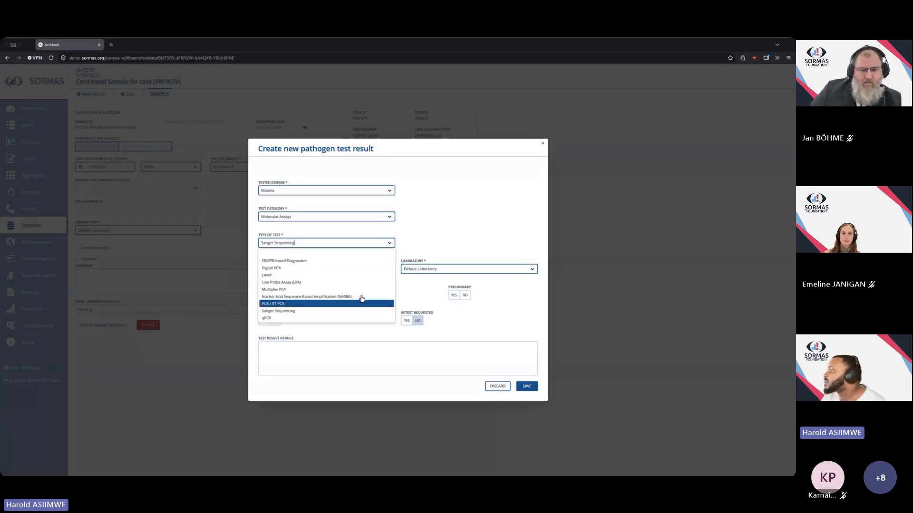
pyautogui.click(456, 237)
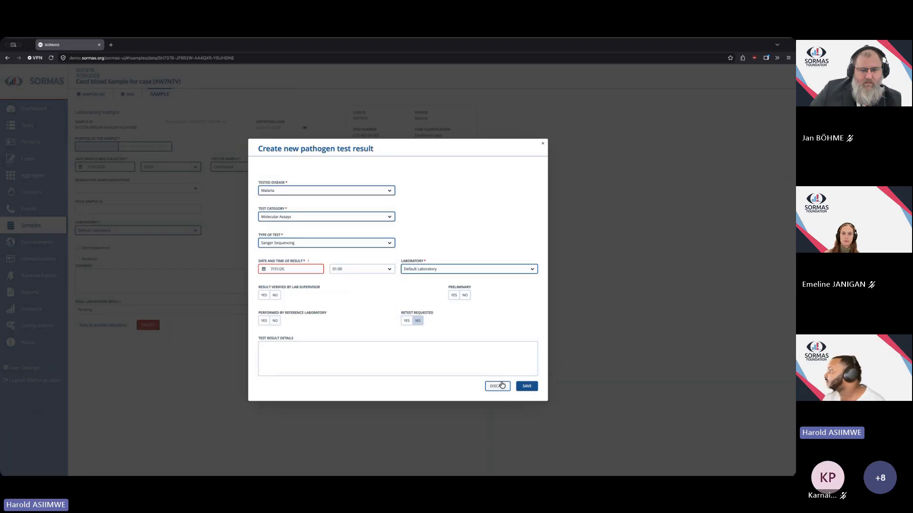
pyautogui.click(389, 245)
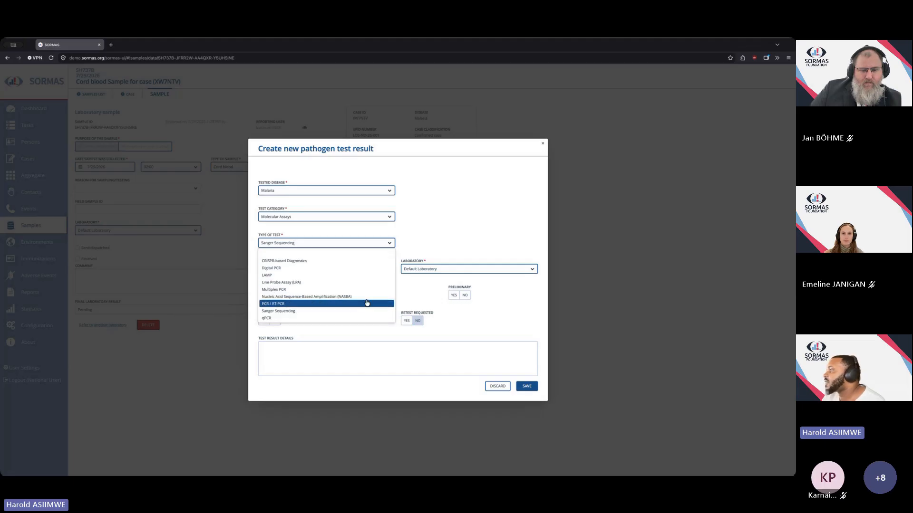
pyautogui.click(541, 296)
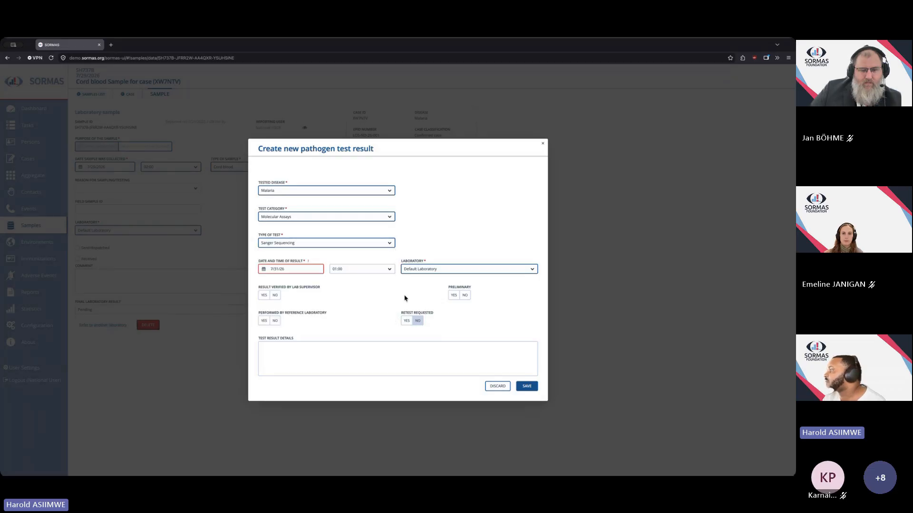
# Discard the unsaved pathogen test result and open the sample directory with all filters reset.
pyautogui.click(498, 386)
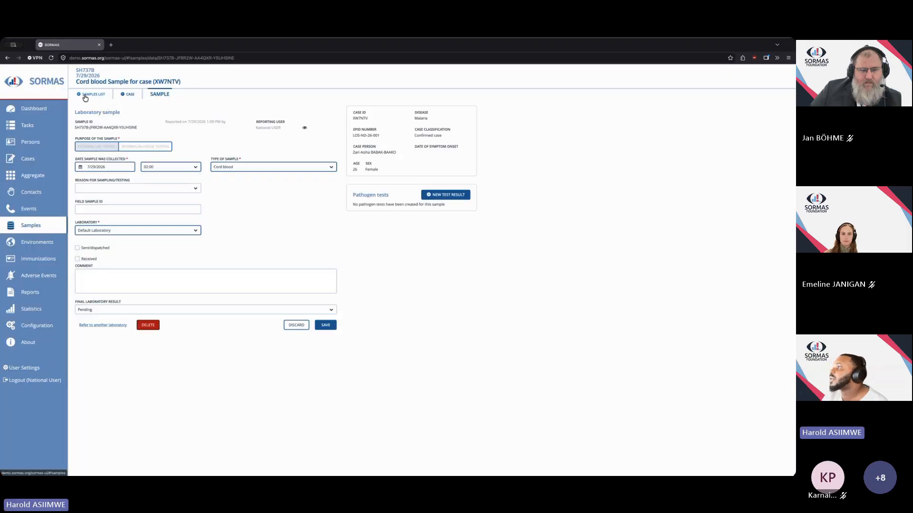
pyautogui.click(85, 98)
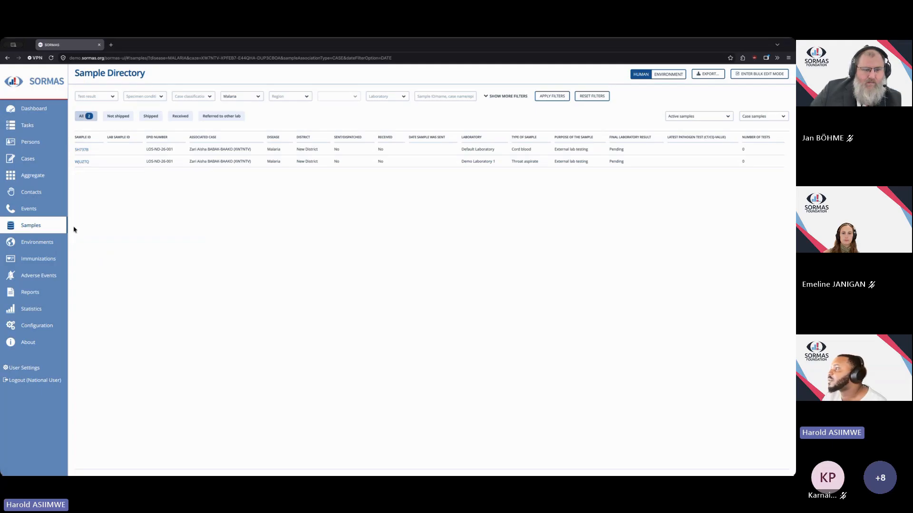
pyautogui.click(586, 97)
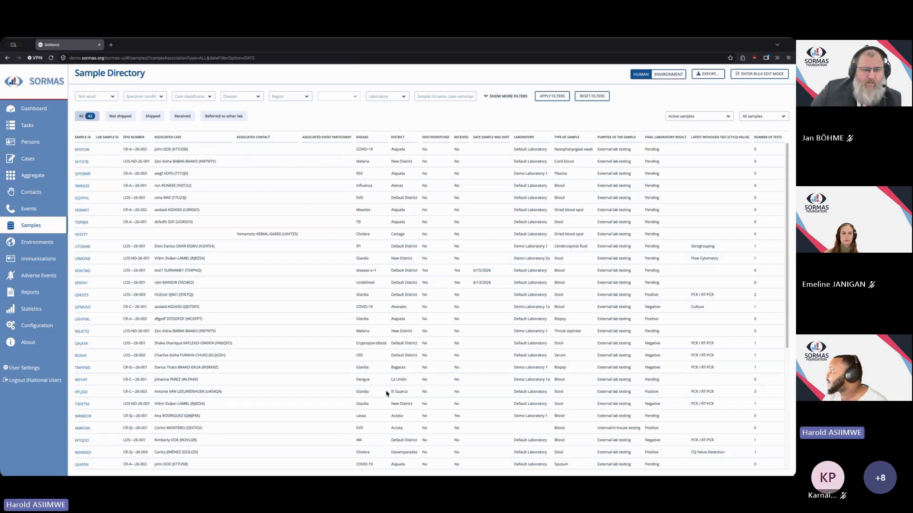
pyautogui.scroll(-1, 392, 402)
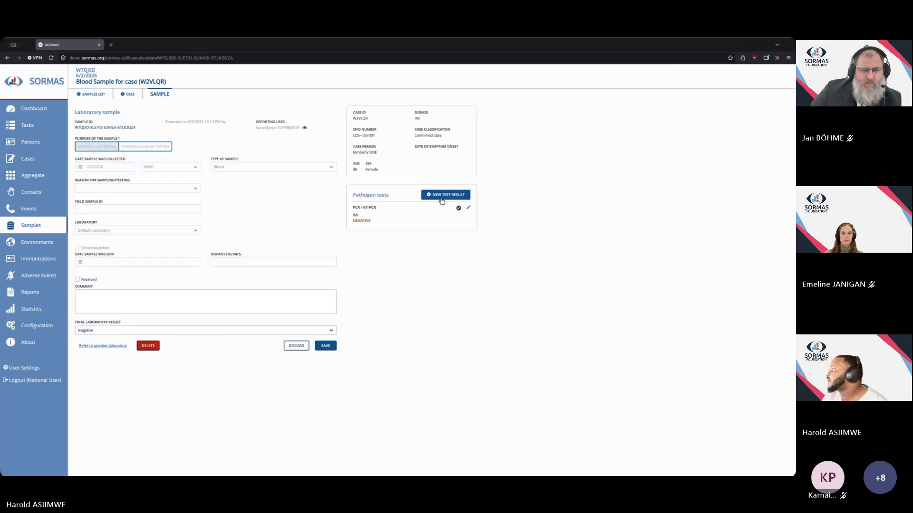
# Start a new test result for the blood sample and choose Antibiotic Susceptibility Testing (AST) as the type of test.
pyautogui.click(442, 198)
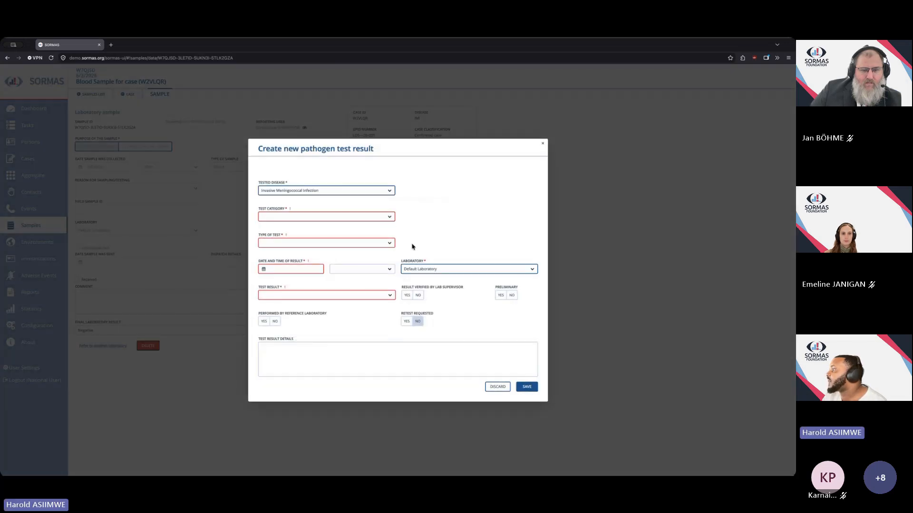
pyautogui.click(389, 244)
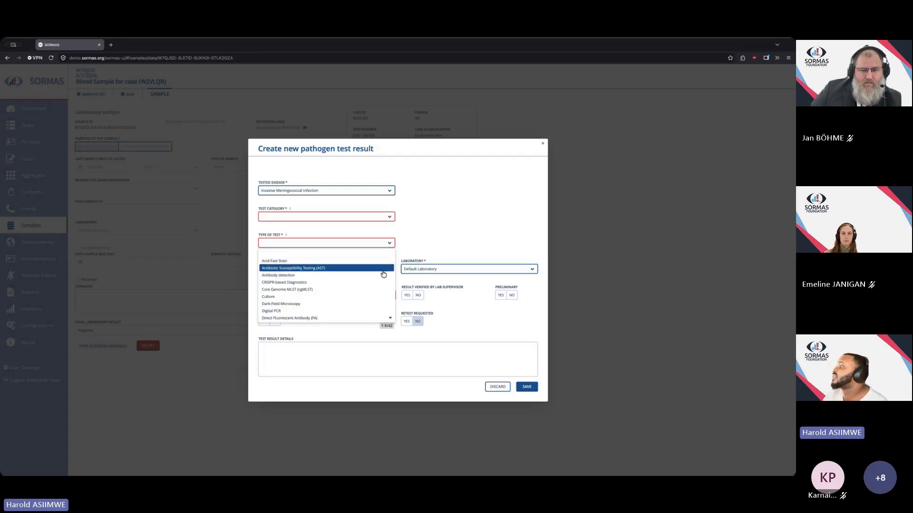
pyautogui.click(382, 269)
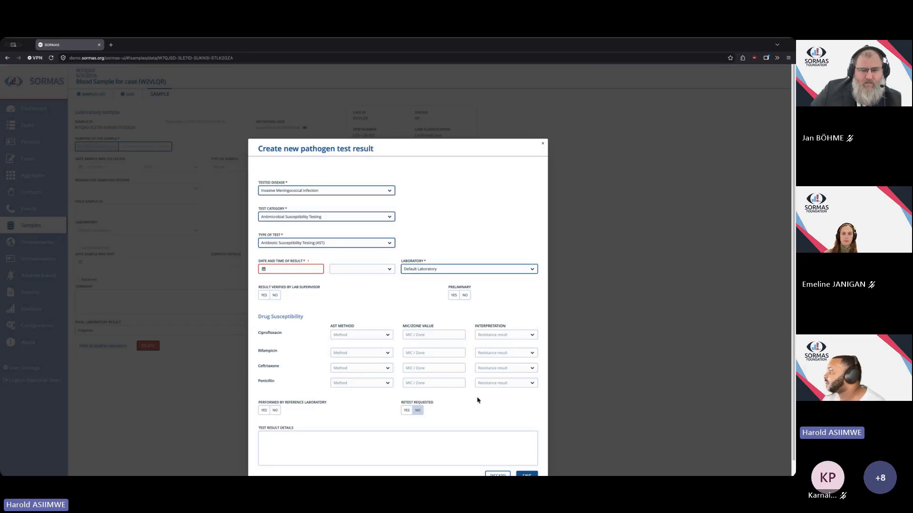
# Enter a Ciprofloxacin MIC/zone value of < 0.245 and set its interpretation to Resistant.
pyautogui.click(387, 337)
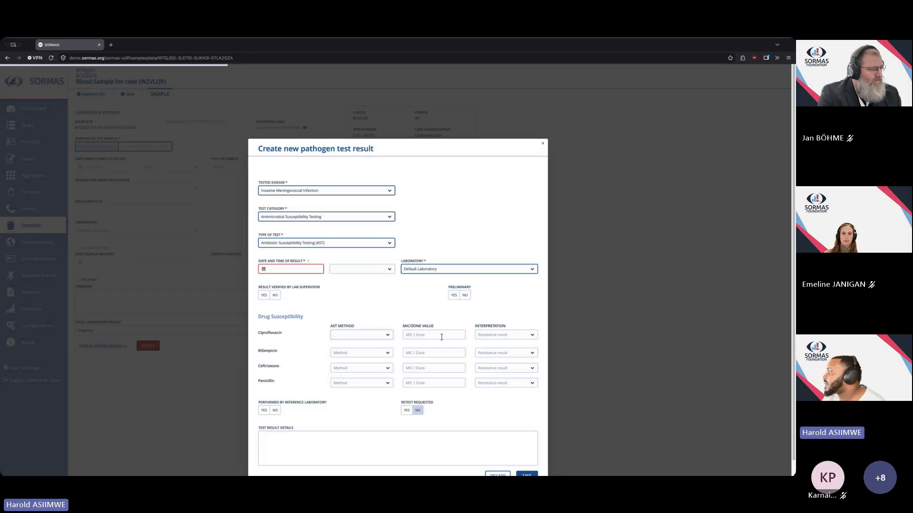
pyautogui.click(407, 335)
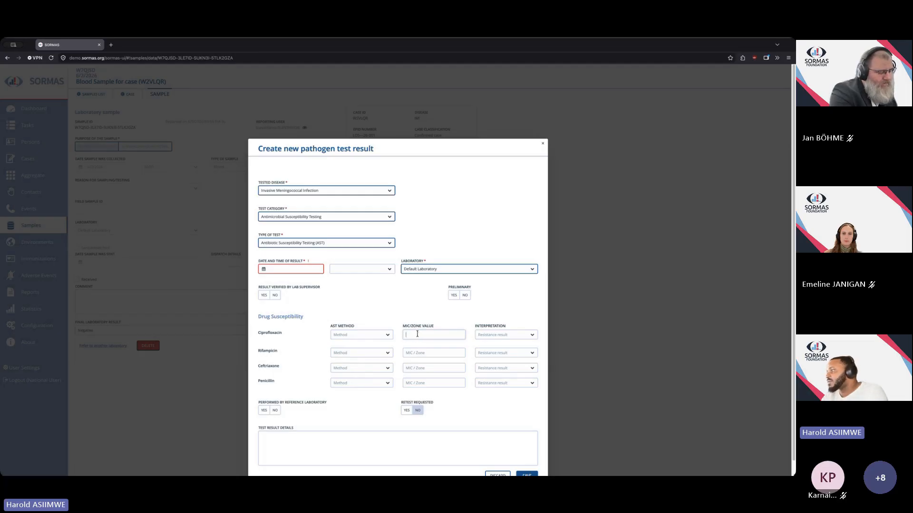
pyautogui.write('< 0.2')
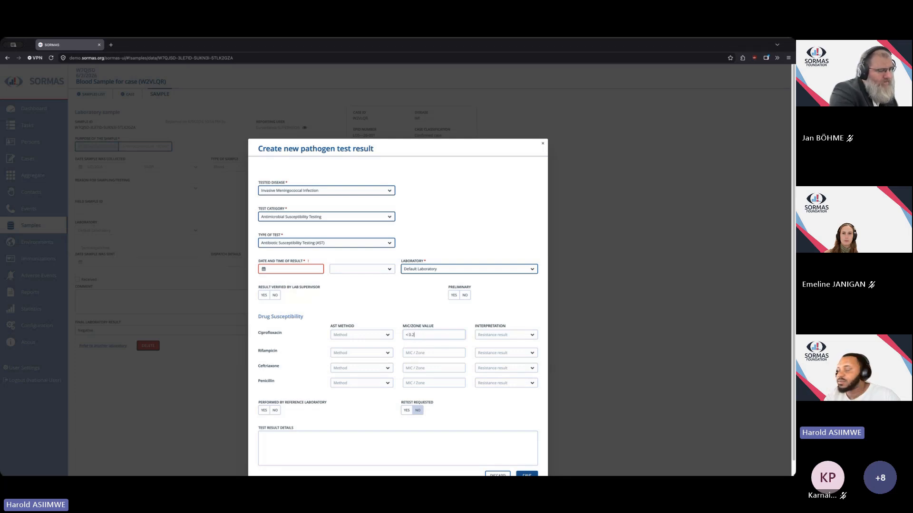
pyautogui.write('45')
pyautogui.click(532, 335)
pyautogui.click(523, 357)
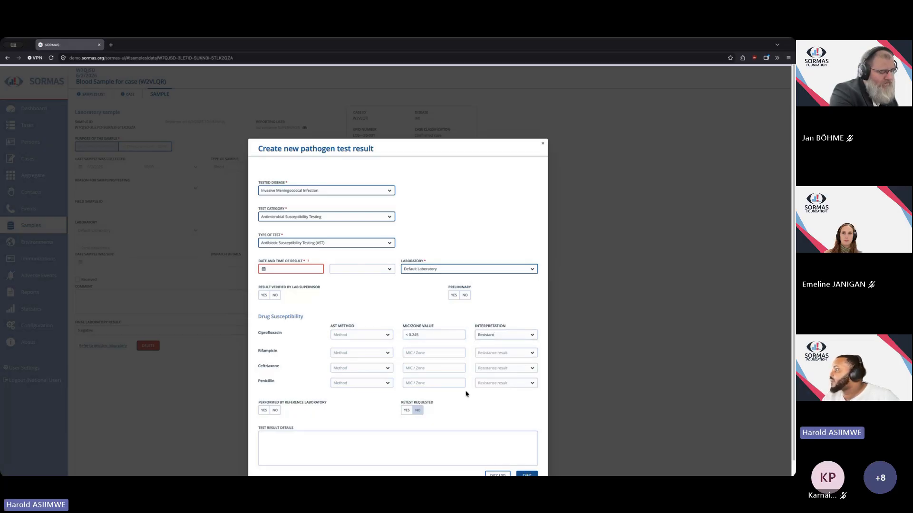
# Set the date and time of result to 7/29/26 at 02:00.
pyautogui.scroll(-1, 466, 393)
pyautogui.click(286, 254)
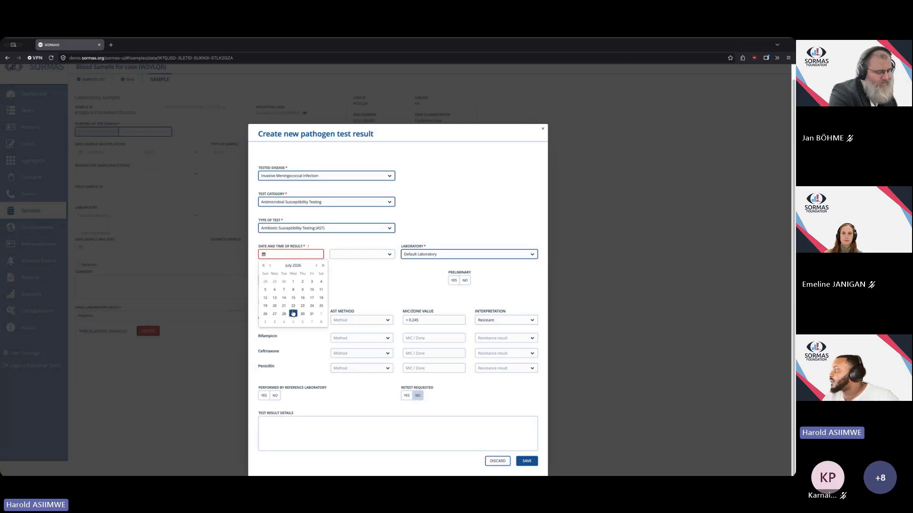
pyautogui.click(293, 313)
pyautogui.click(389, 257)
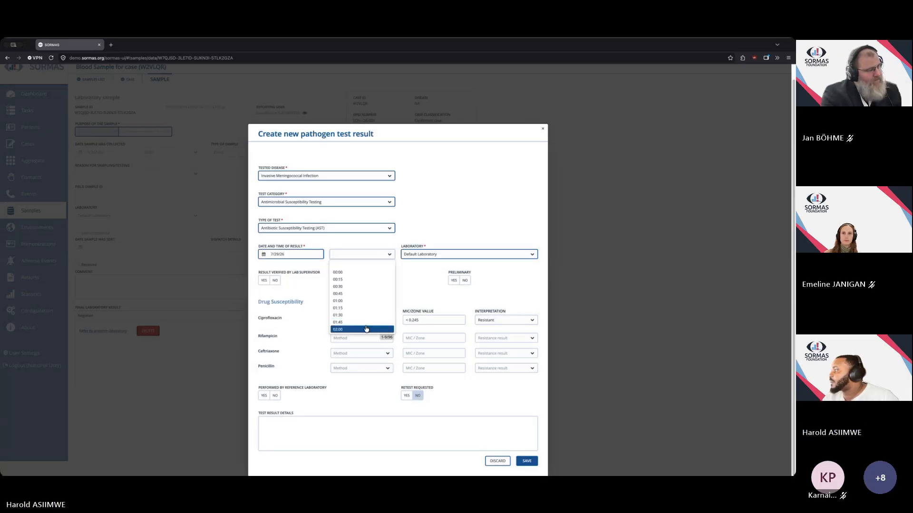
pyautogui.click(366, 329)
# Enter Test results as the test result details and save the AST pathogen test result.
pyautogui.click(361, 422)
pyautogui.write('werewrewr')
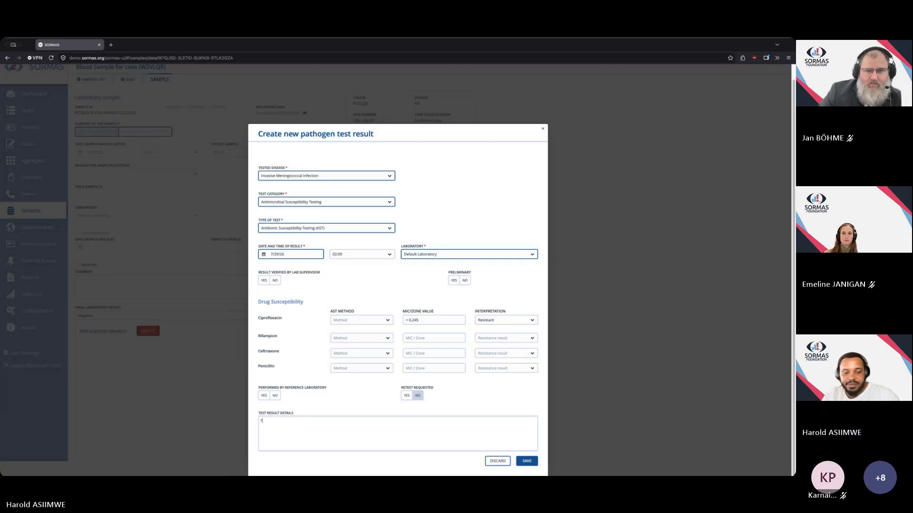
pyautogui.write('Teest res')
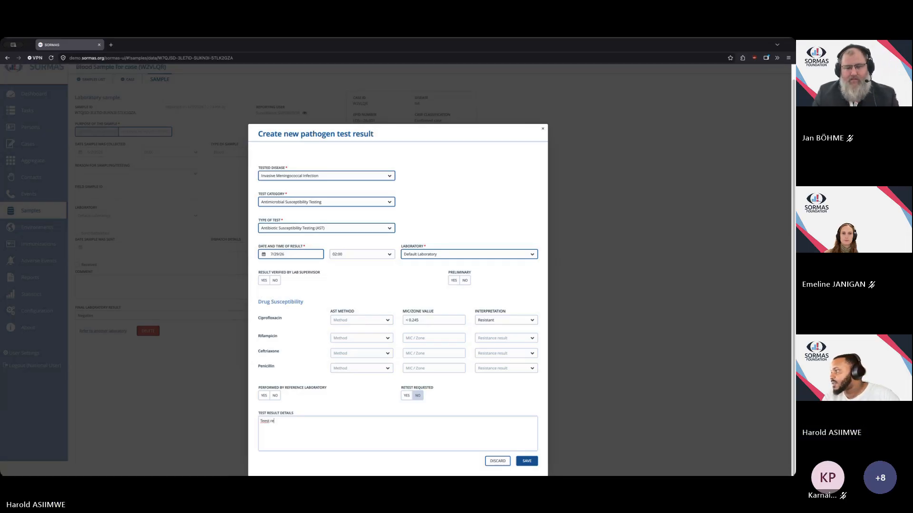
pyautogui.write('ults')
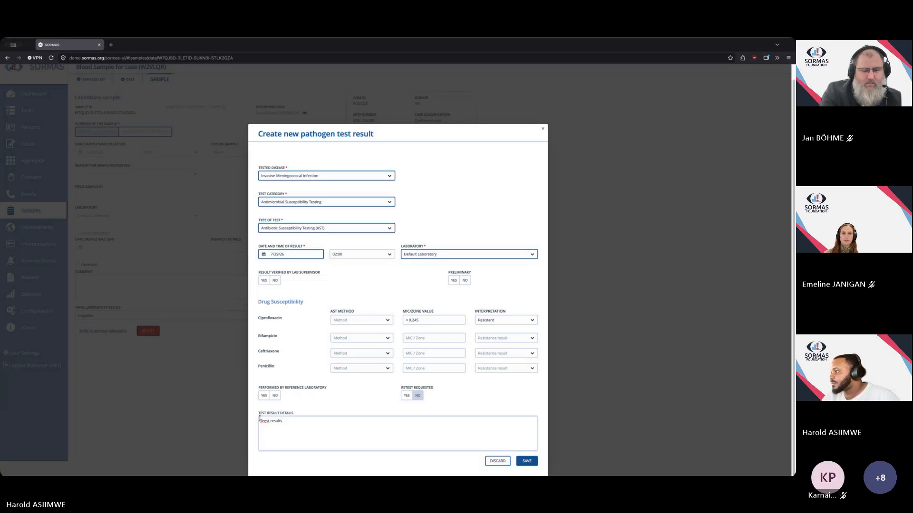
pyautogui.press('BackSpace')
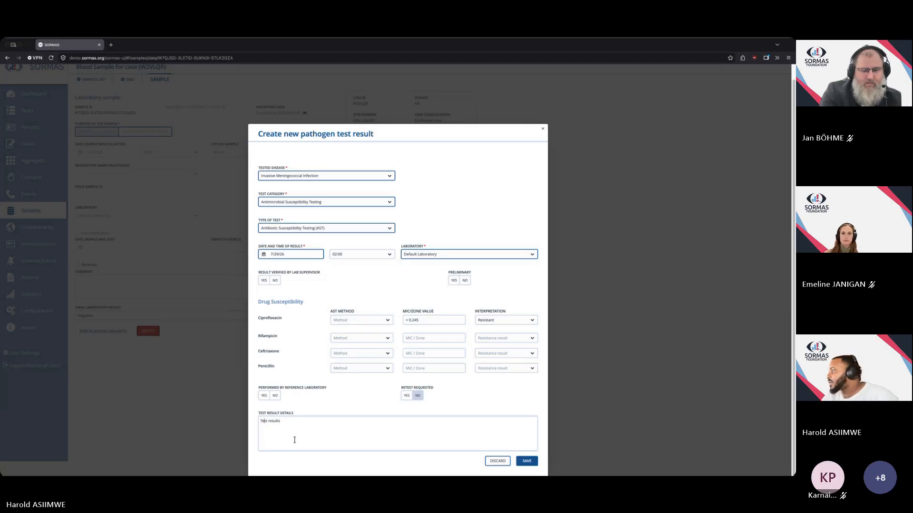
pyautogui.click(526, 462)
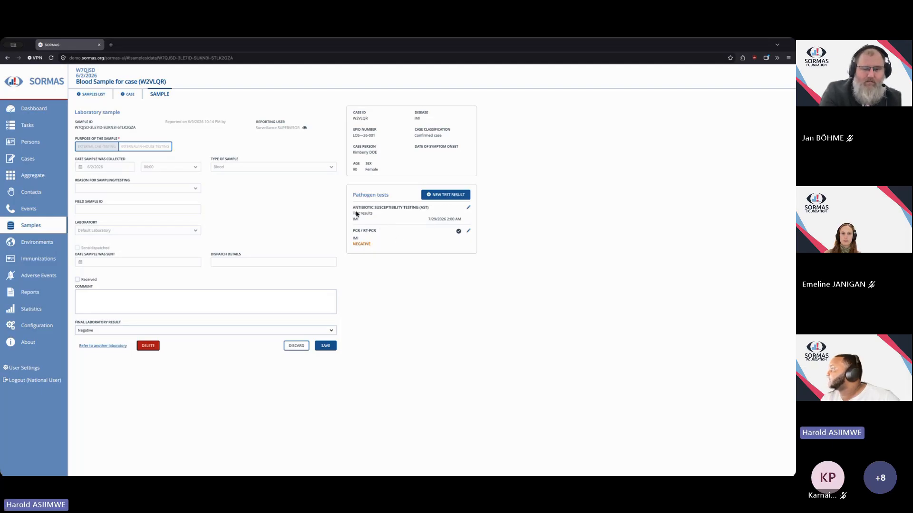
# Examine the saved result in the sample's pathogen tests list and the latest pathogen test column of the sample directory.
pyautogui.moveTo(352, 214); pyautogui.dragTo(382, 216)
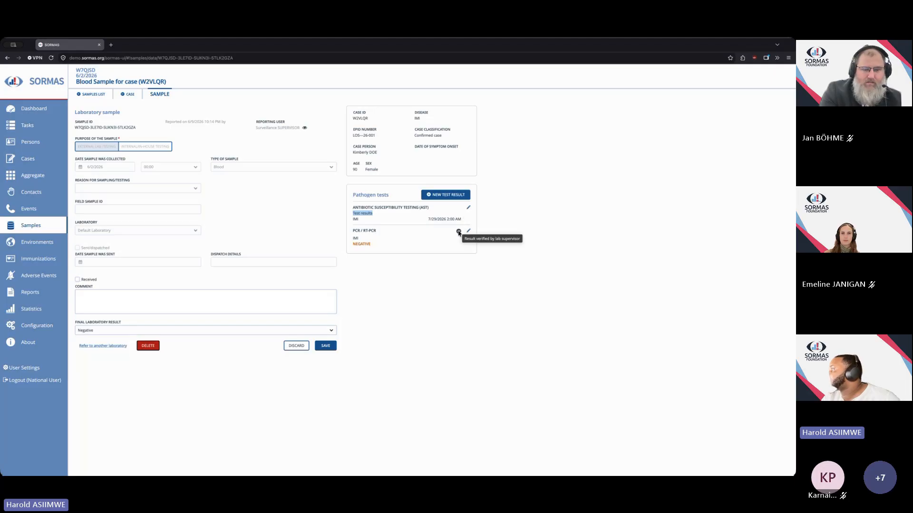
pyautogui.moveTo(459, 232)
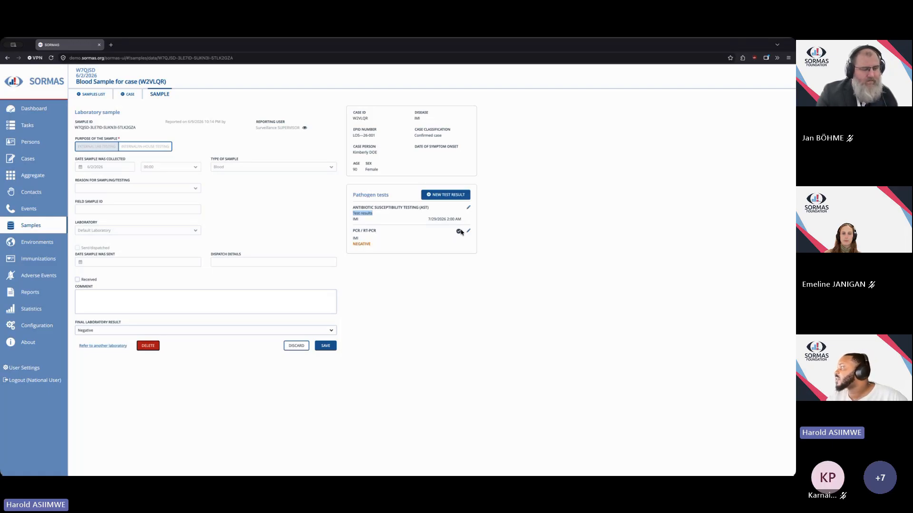
pyautogui.click(97, 98)
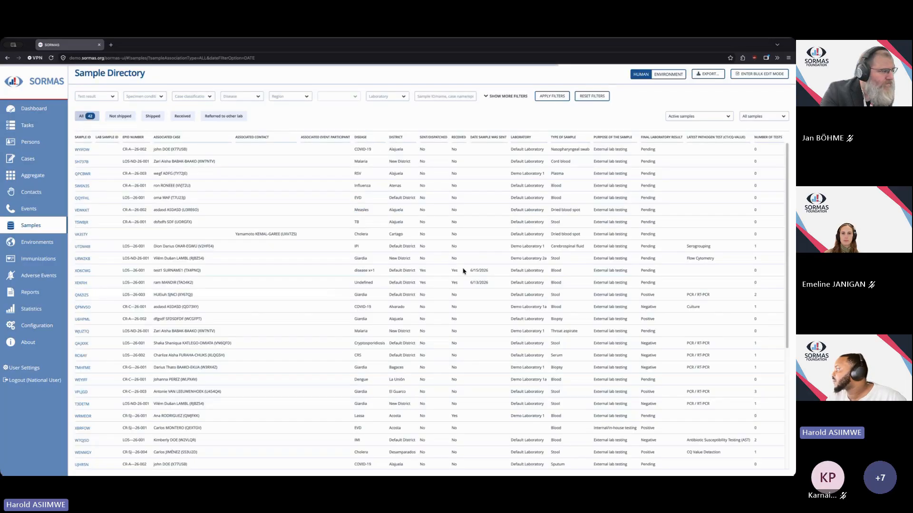
pyautogui.scroll(-5, 399, 347)
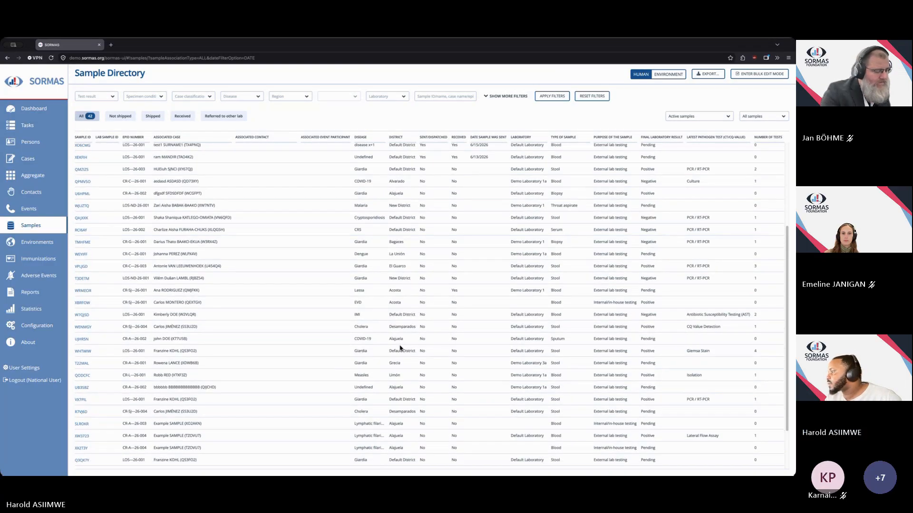
pyautogui.click(79, 328)
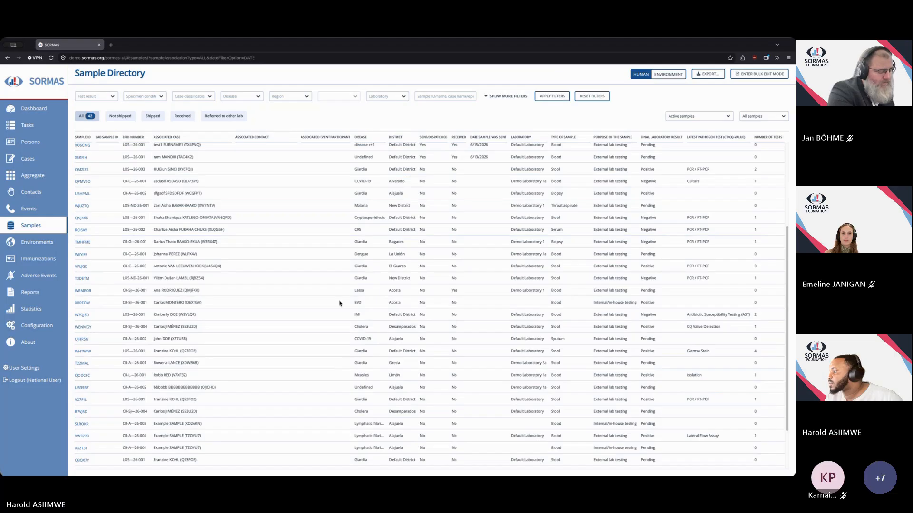
pyautogui.click(92, 95)
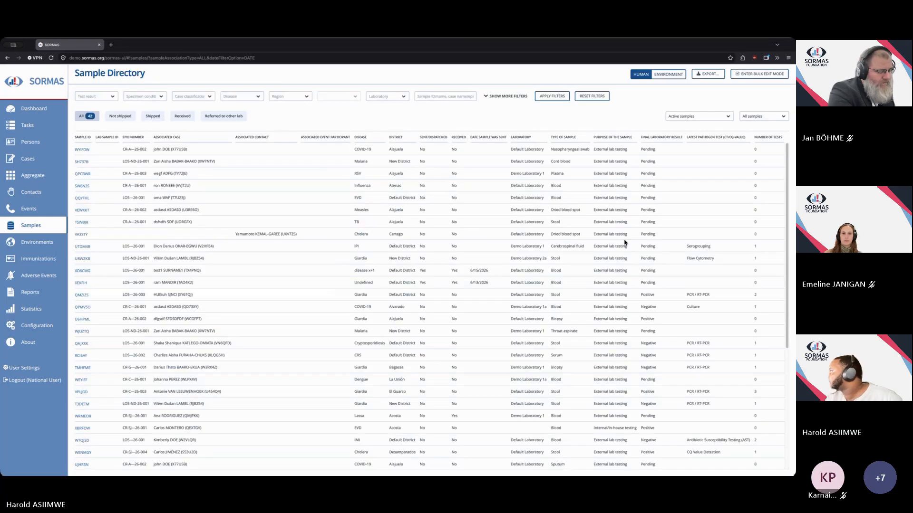
pyautogui.scroll(-2, 625, 242)
pyautogui.scroll(-4, 625, 243)
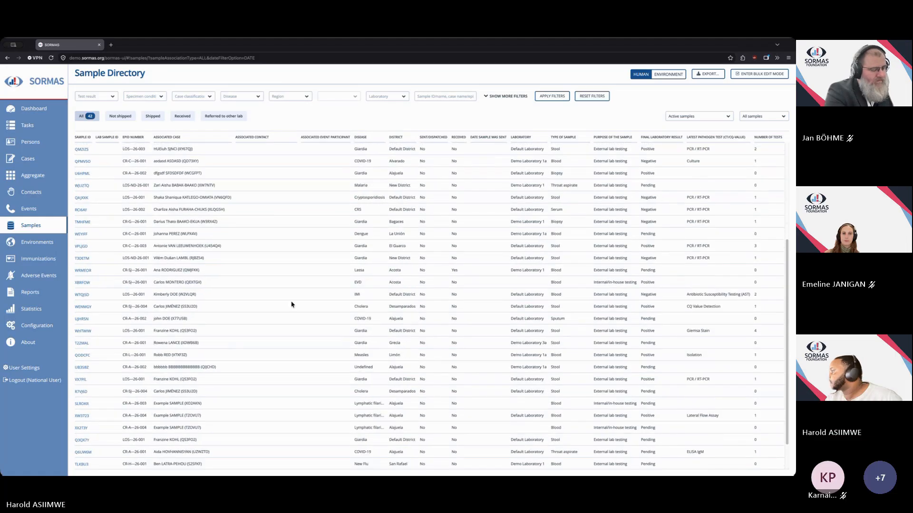
# Open the blood sample again and start a new test result with category Serological Tests and type Western Blot.
pyautogui.click(81, 295)
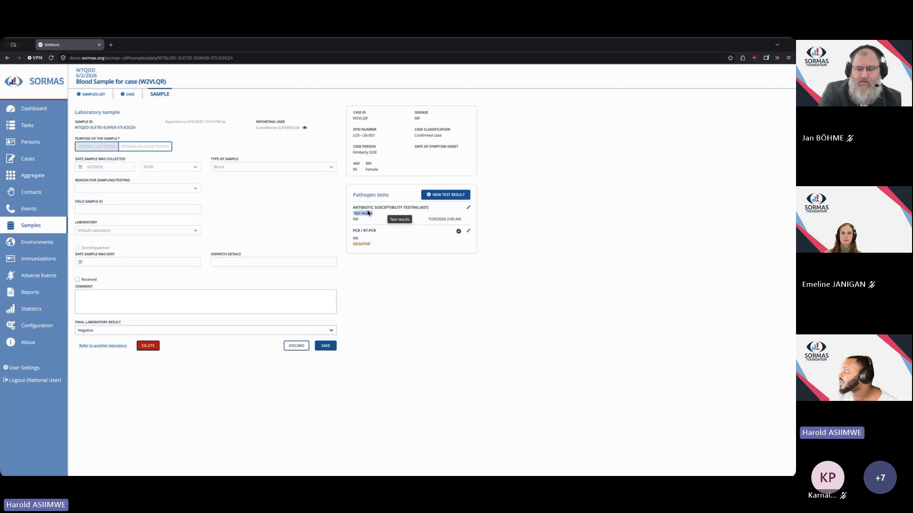
pyautogui.click(448, 195)
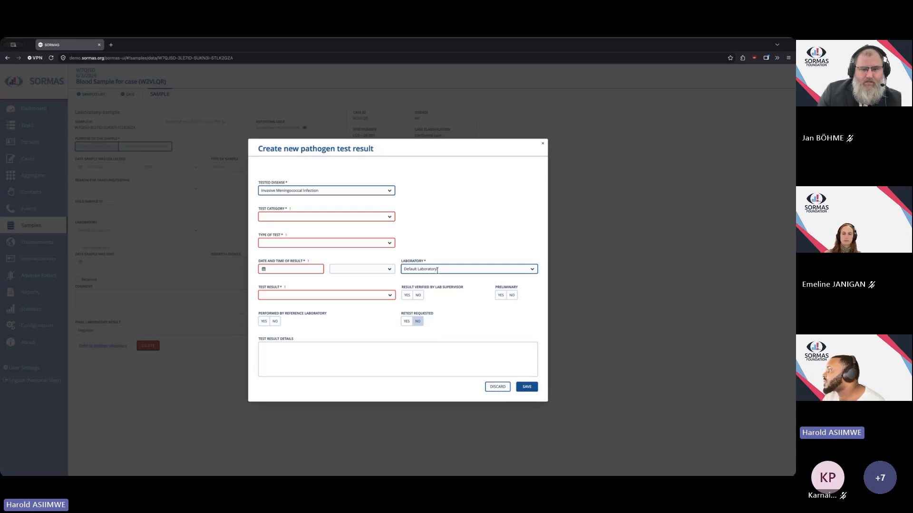
pyautogui.click(389, 217)
pyautogui.click(329, 279)
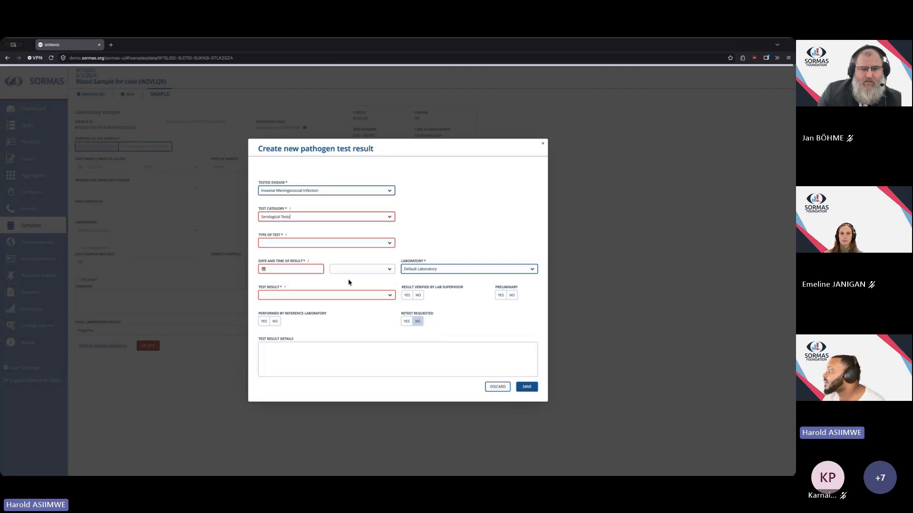
pyautogui.click(389, 243)
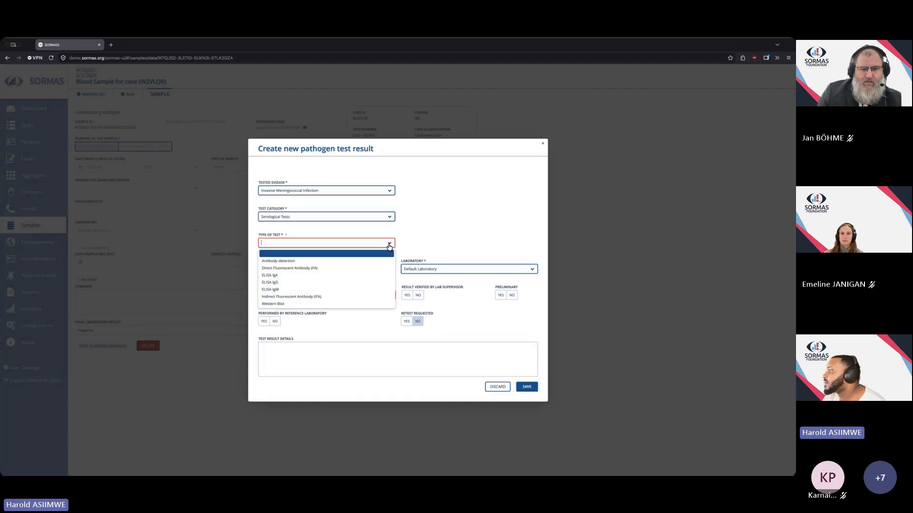
pyautogui.click(348, 304)
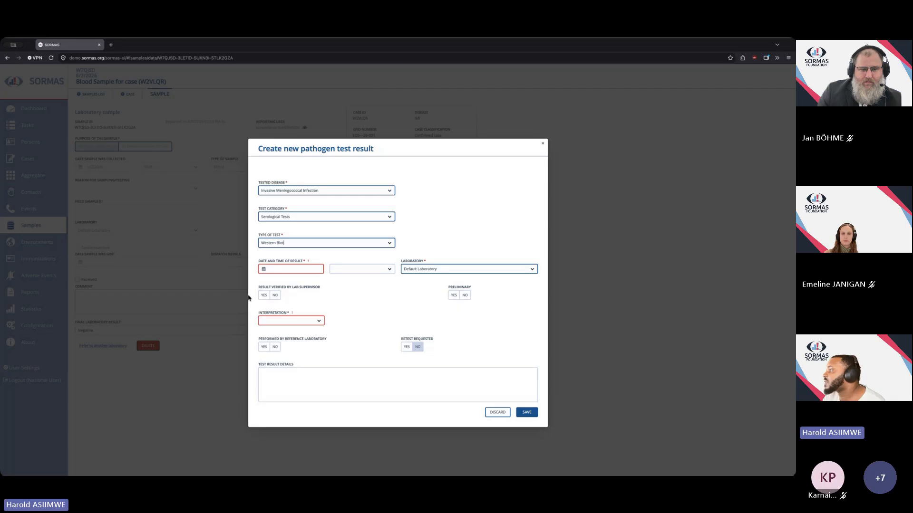
# Set the interpretation to Negative and try to save the test result.
pyautogui.click(320, 323)
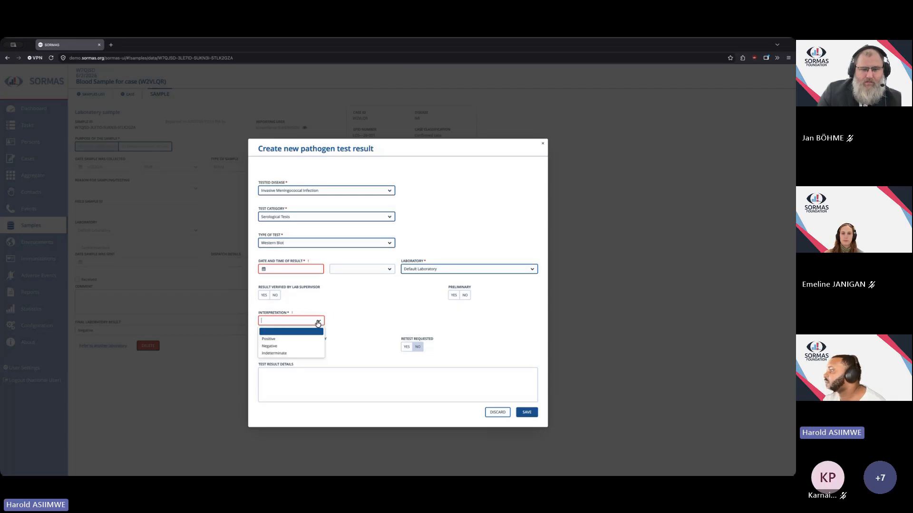
pyautogui.click(304, 346)
pyautogui.click(409, 397)
pyautogui.click(525, 412)
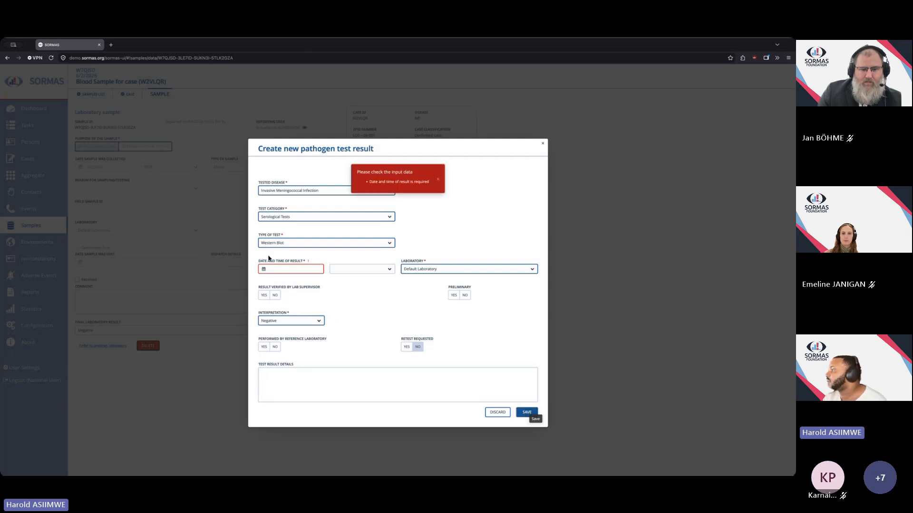
# Set the result date to 7/29/2026 and time to 06:30, then save the Western Blot test result.
pyautogui.click(442, 185)
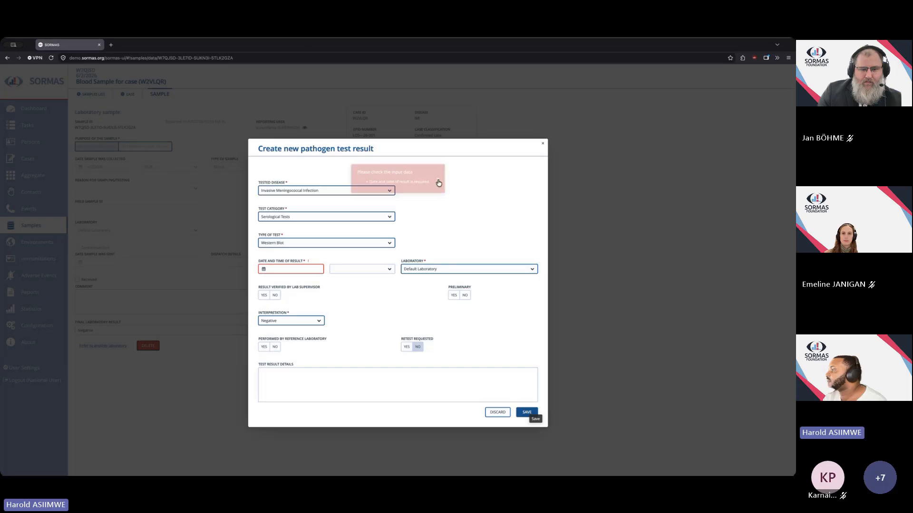
pyautogui.click(269, 268)
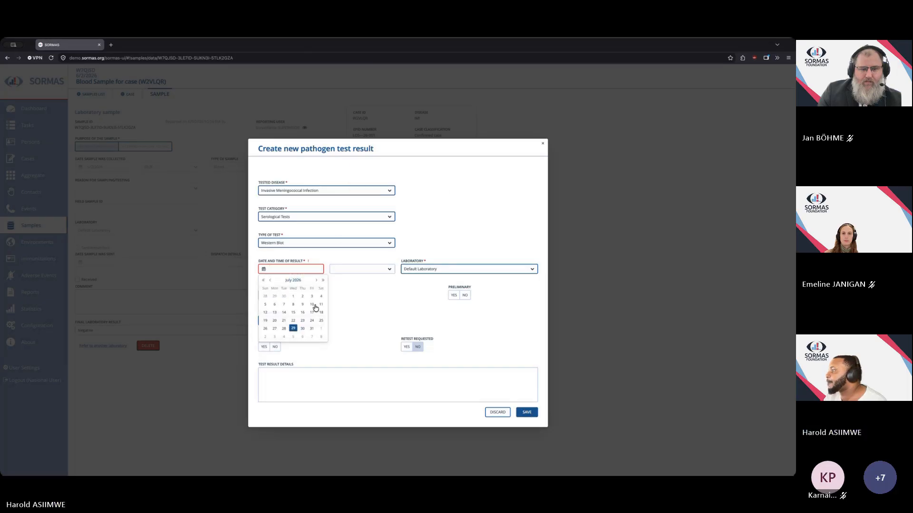
pyautogui.click(295, 333)
pyautogui.click(388, 270)
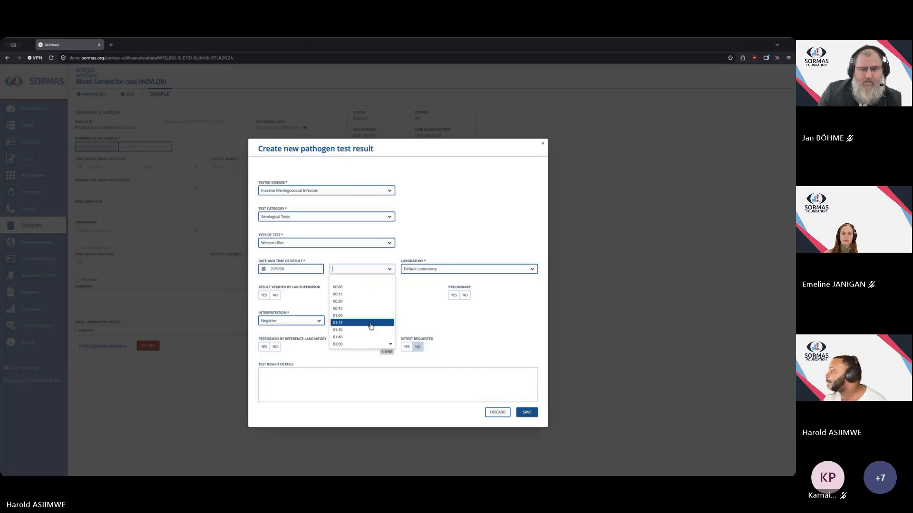
pyautogui.click(359, 331)
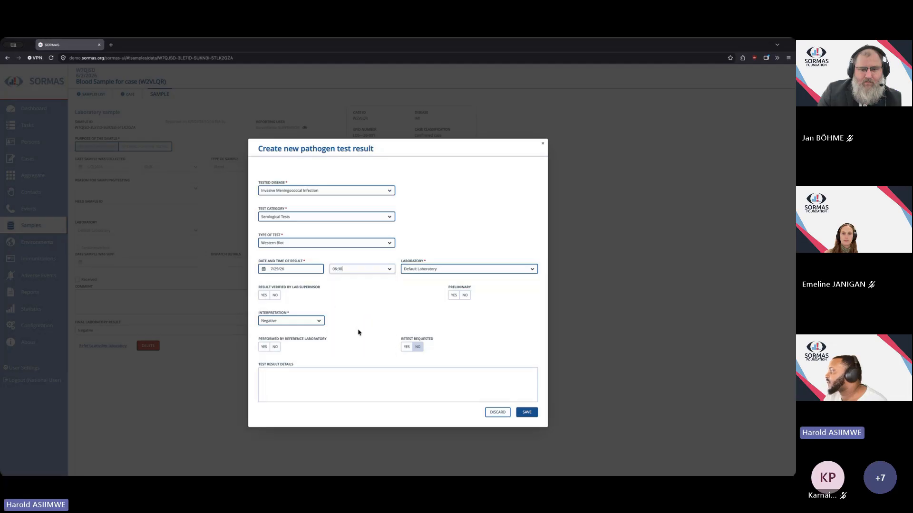
pyautogui.click(525, 417)
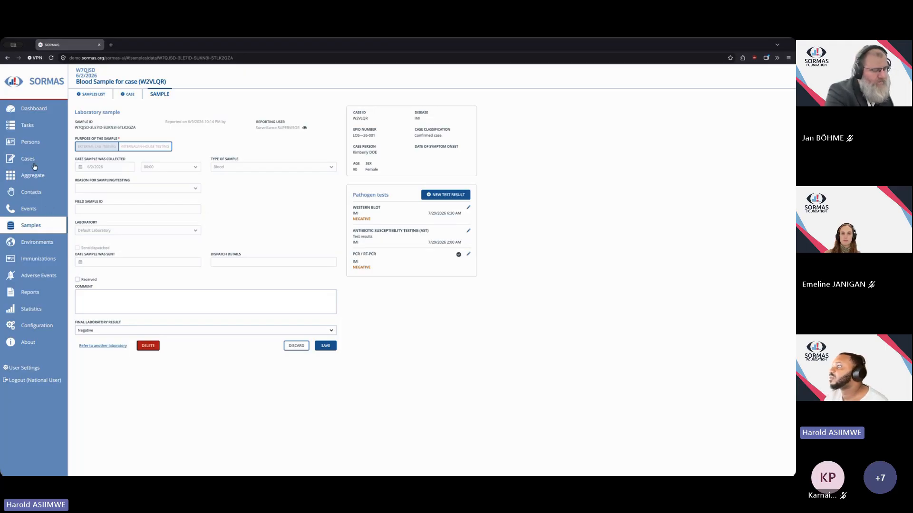
# Open the sample's case, decline the vaccination status refresh, and review the case's laboratory results.
pyautogui.click(120, 95)
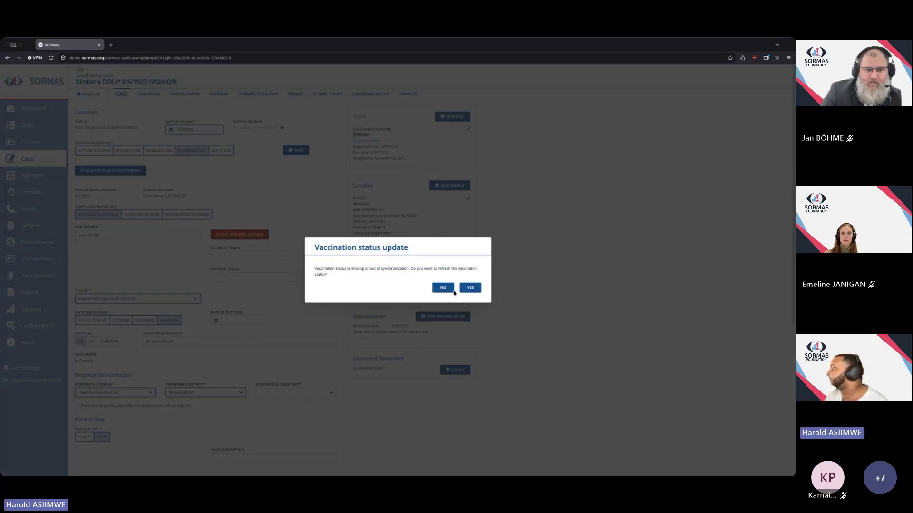
pyautogui.click(447, 289)
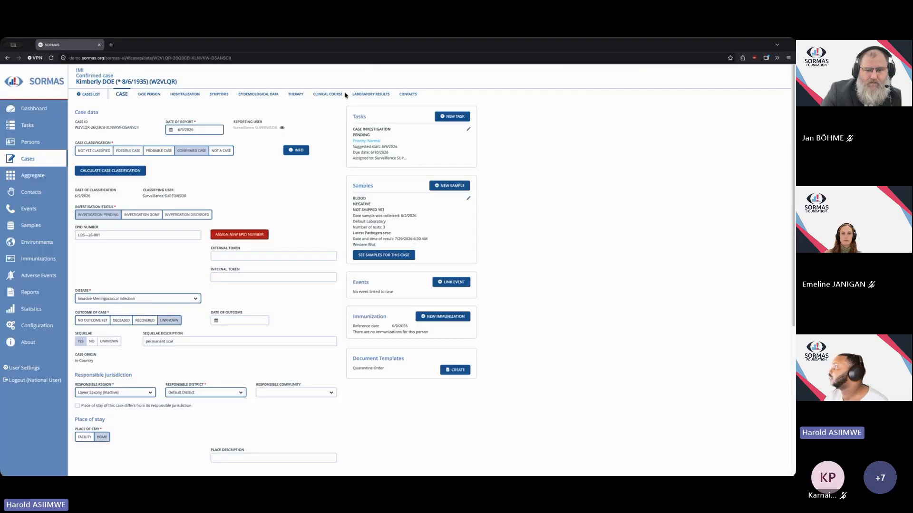
pyautogui.click(377, 97)
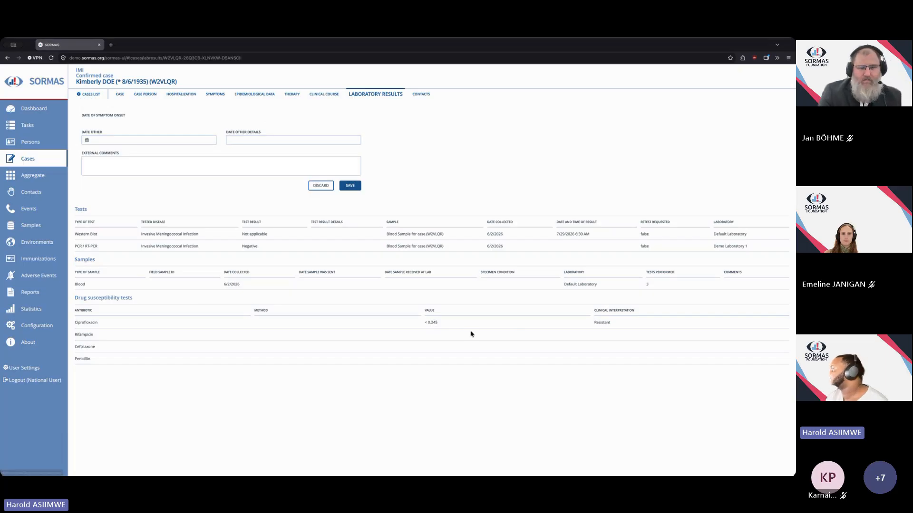
pyautogui.click(89, 98)
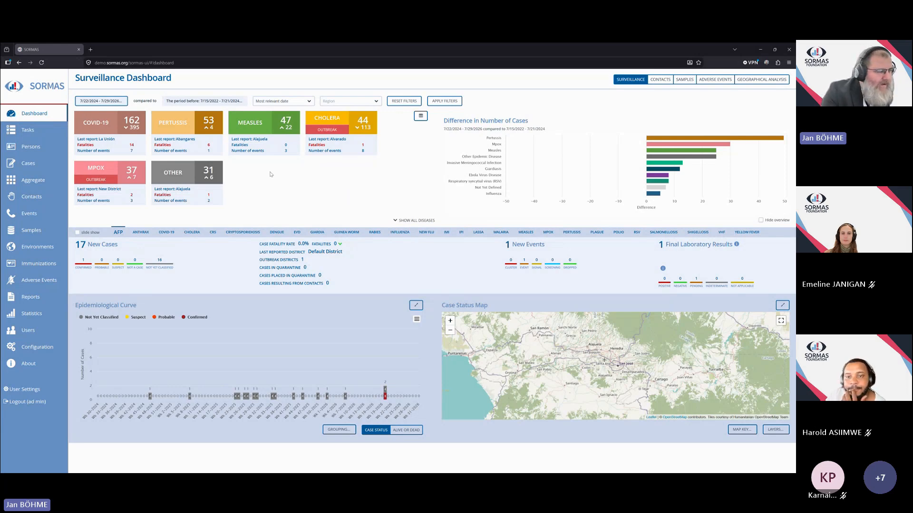
# Filter the case directory by disease Malaria and open the listed malaria case.
pyautogui.click(29, 164)
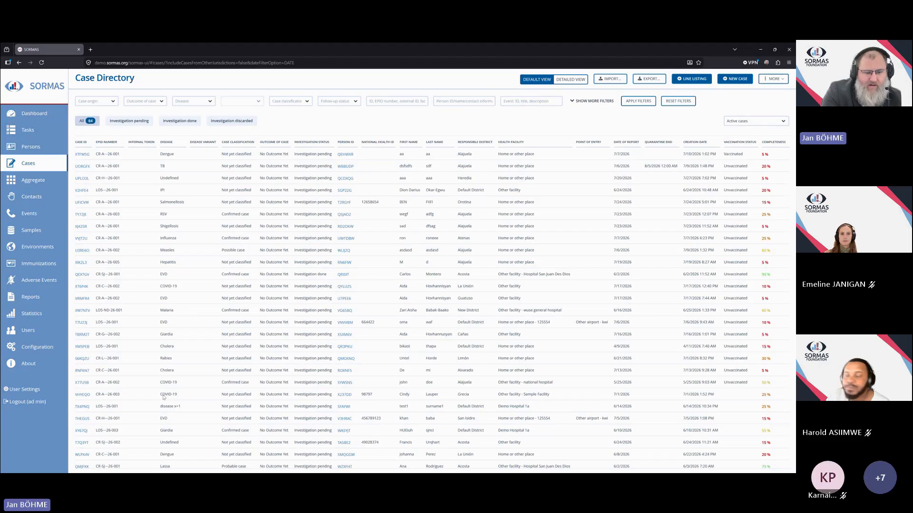
pyautogui.click(184, 102)
pyautogui.write('Malaria')
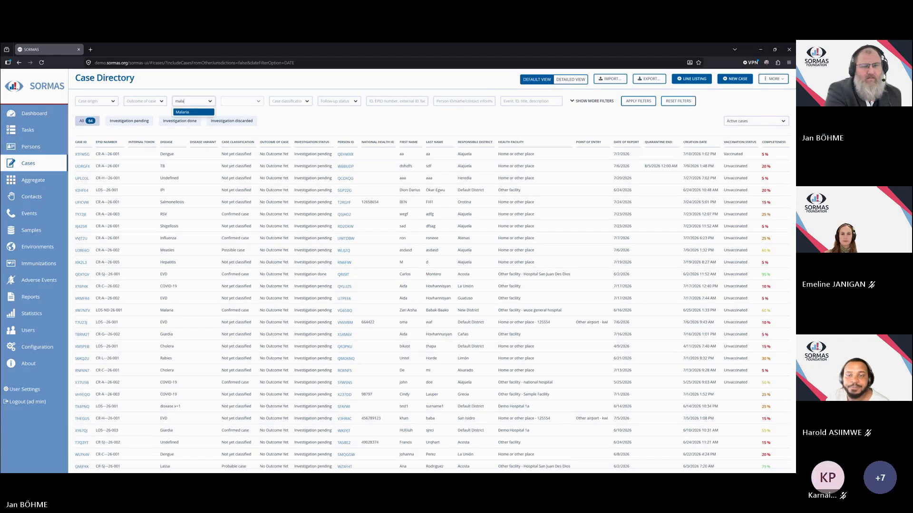
pyautogui.press('Return')
pyautogui.click(82, 154)
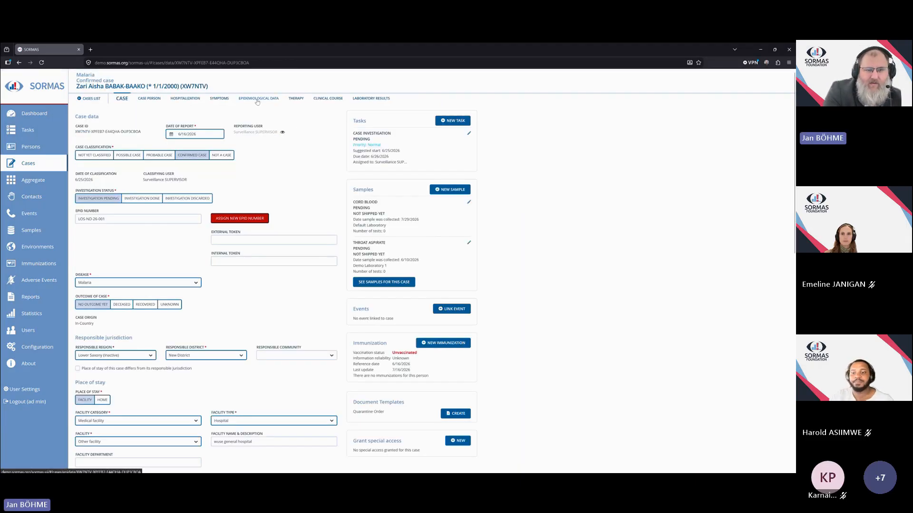
# In the case's epidemiological data, mark exposure details known as Yes and start a new exposure entry.
pyautogui.click(256, 99)
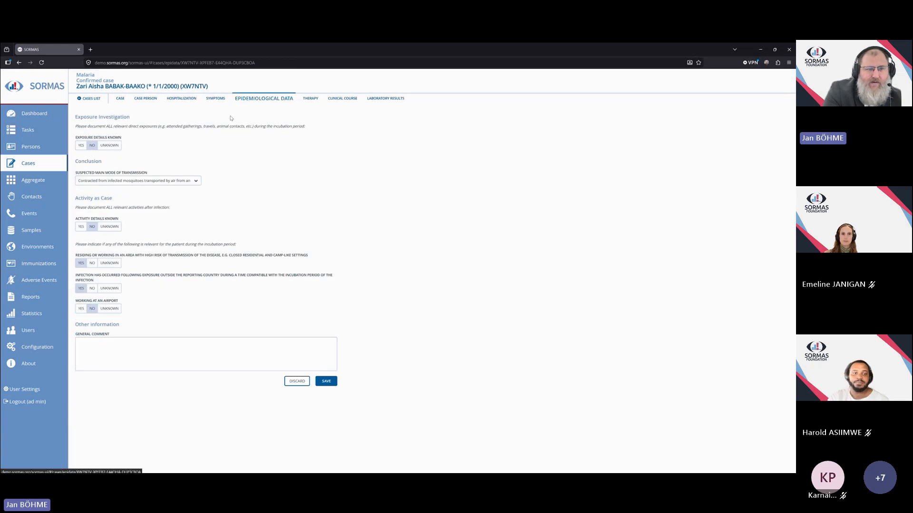
pyautogui.click(81, 146)
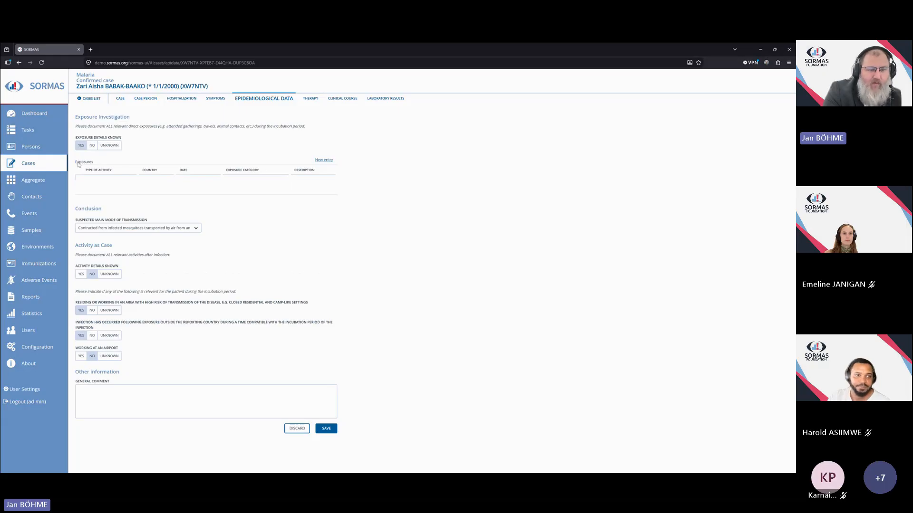
pyautogui.click(322, 161)
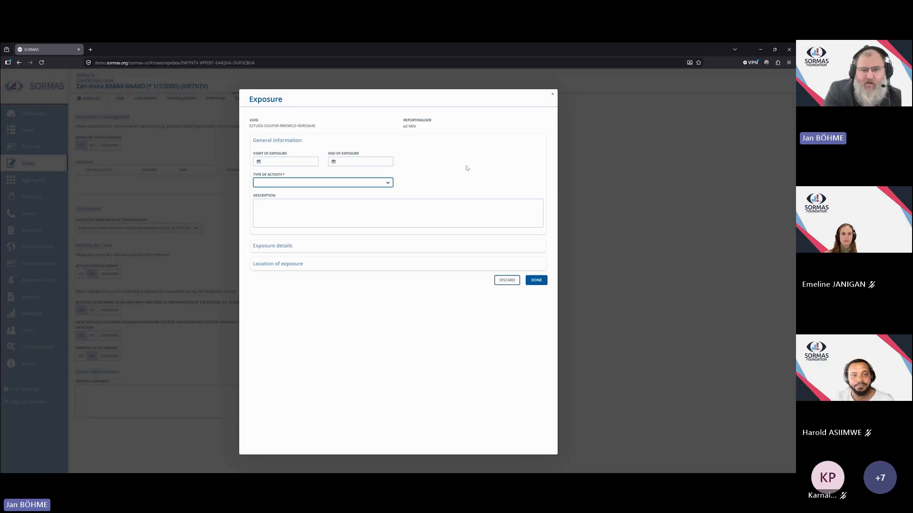
# Set the exposure period from 7/1/2026 to 7/10/2026 and the type of activity to Travel.
pyautogui.click(259, 163)
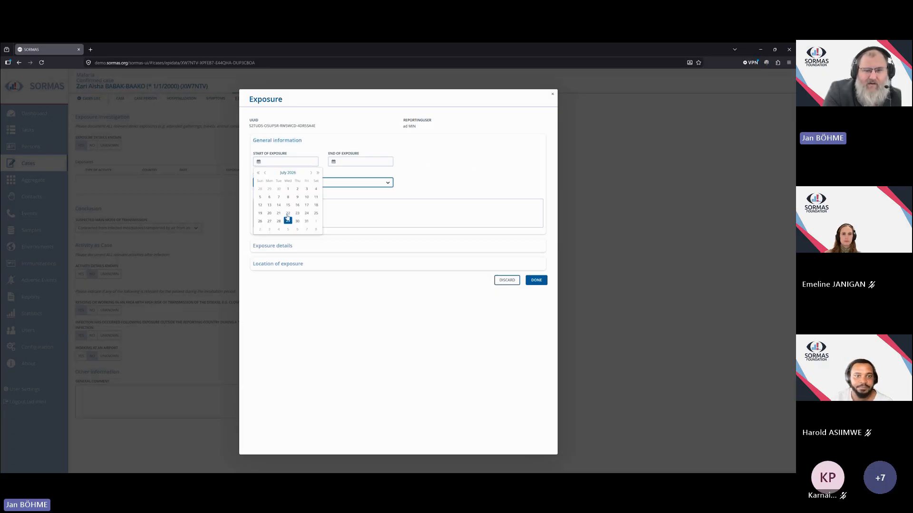
pyautogui.click(288, 189)
pyautogui.click(334, 163)
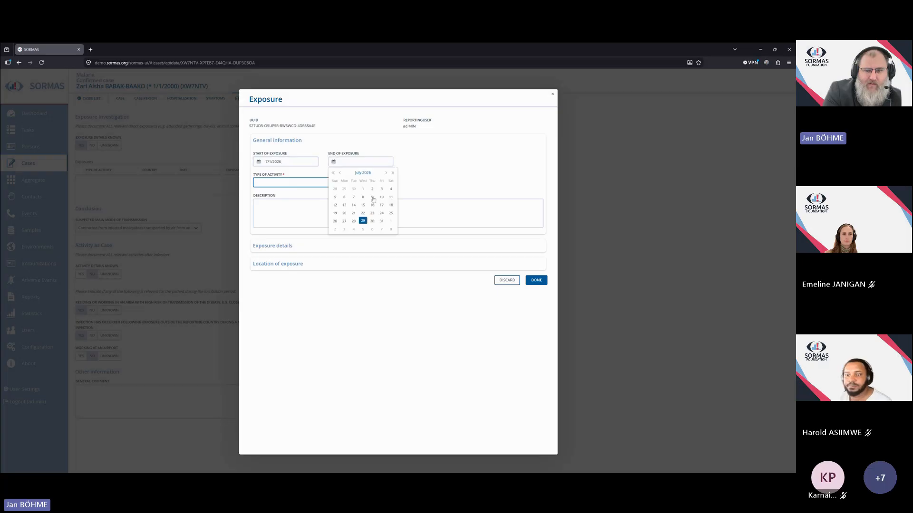
pyautogui.click(379, 198)
pyautogui.click(388, 184)
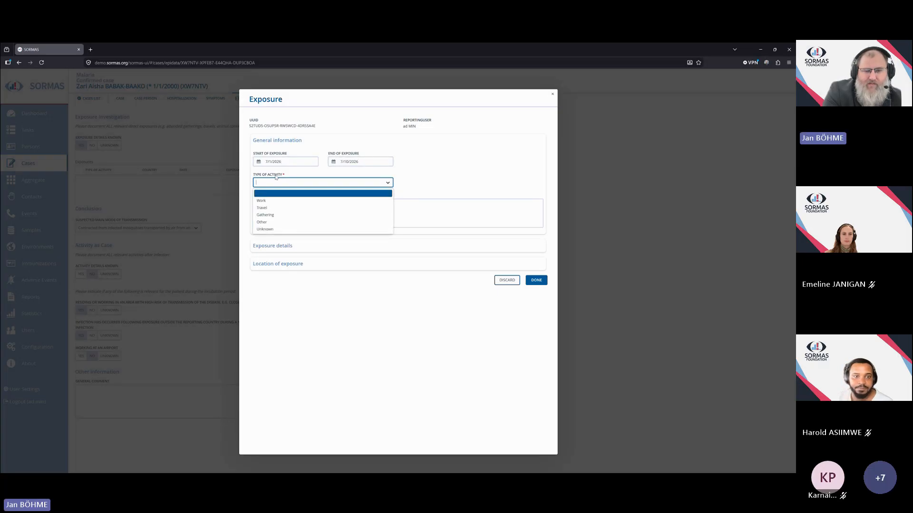
pyautogui.click(270, 211)
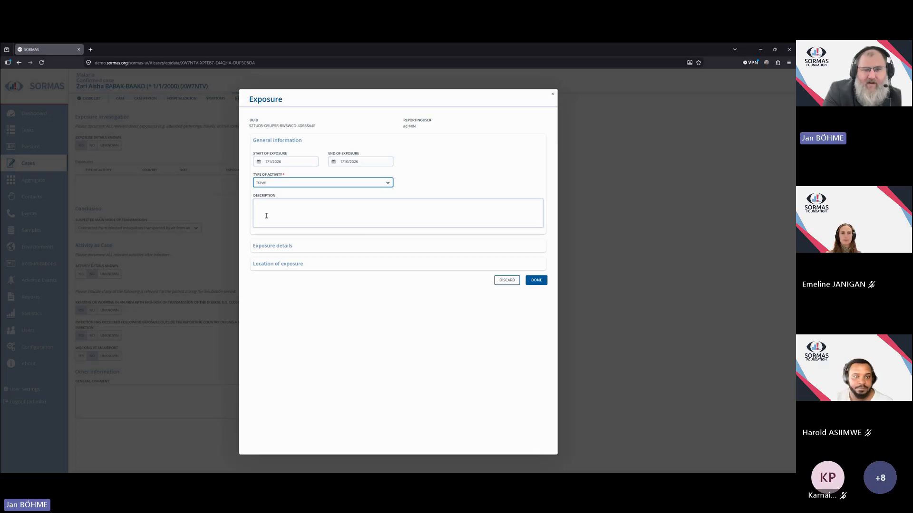
# Set the exposure category to Vector-borne and tick Protective Clothing as a protective measure.
pyautogui.click(286, 247)
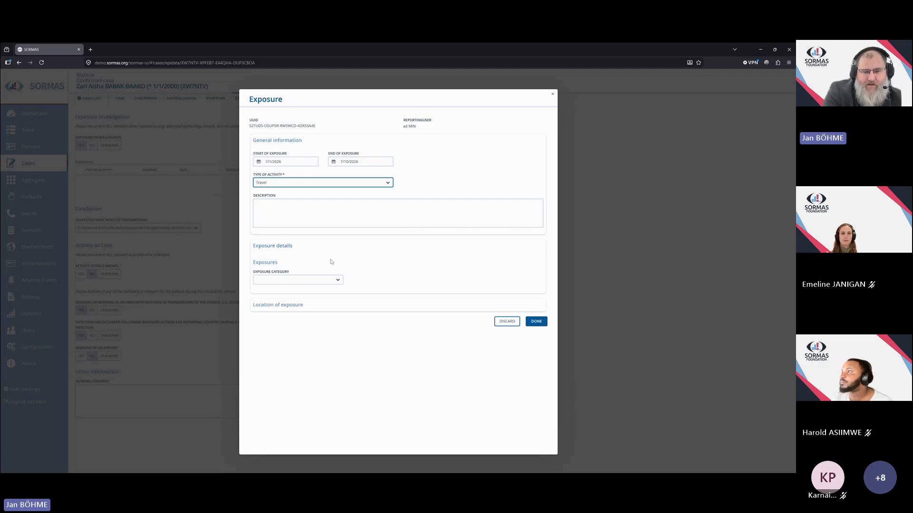
pyautogui.click(338, 281)
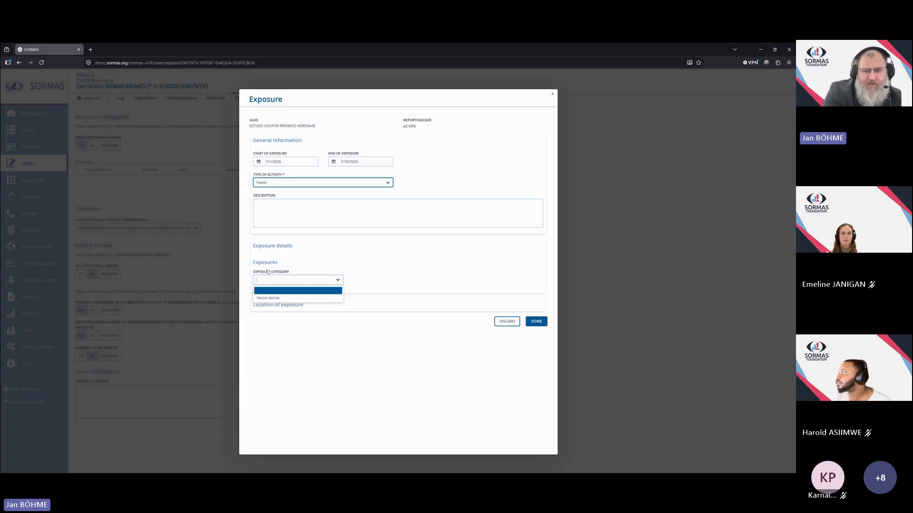
pyautogui.click(270, 299)
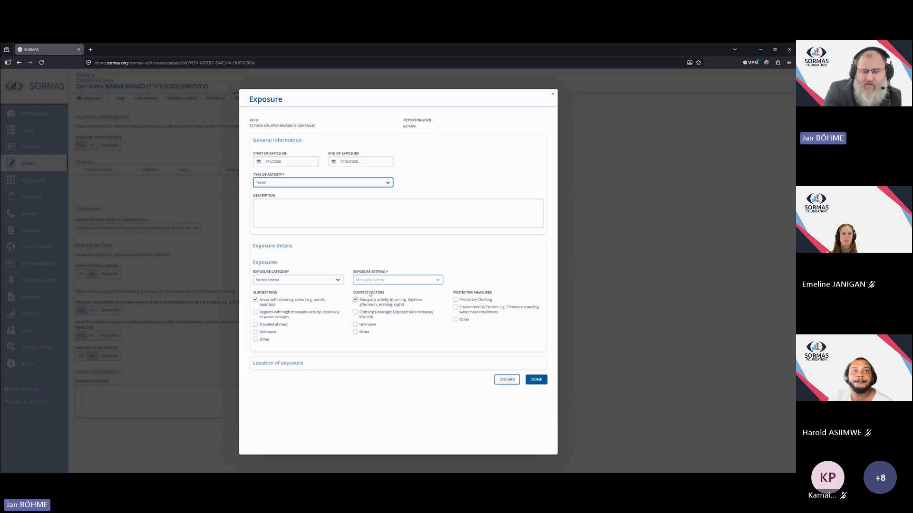
pyautogui.click(464, 301)
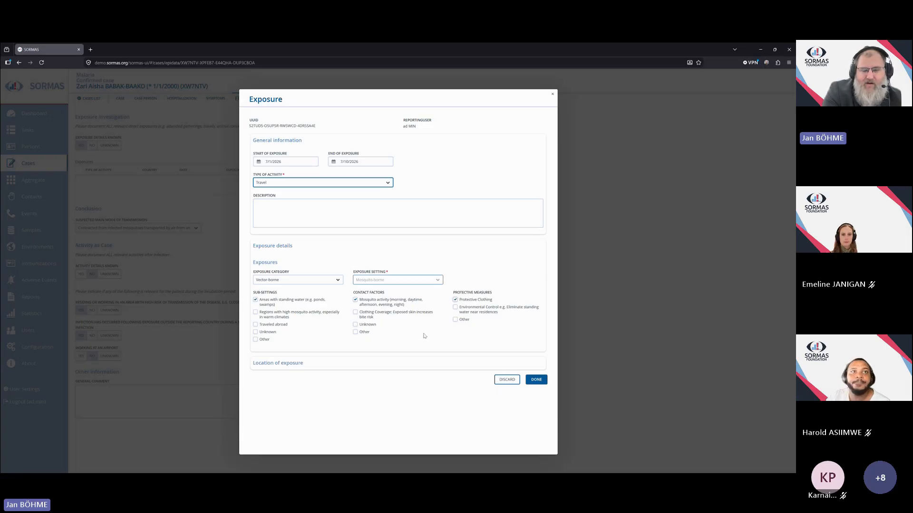
# Review the location of exposure section, finish the exposure entry, and save the epidemiological data.
pyautogui.click(284, 363)
pyautogui.scroll(-2, 413, 312)
pyautogui.scroll(-1, 423, 300)
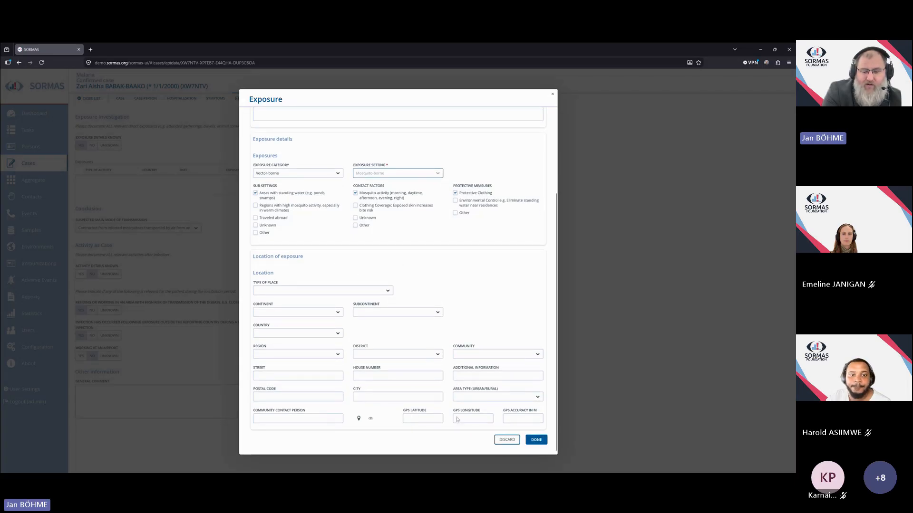
pyautogui.scroll(4, 450, 410)
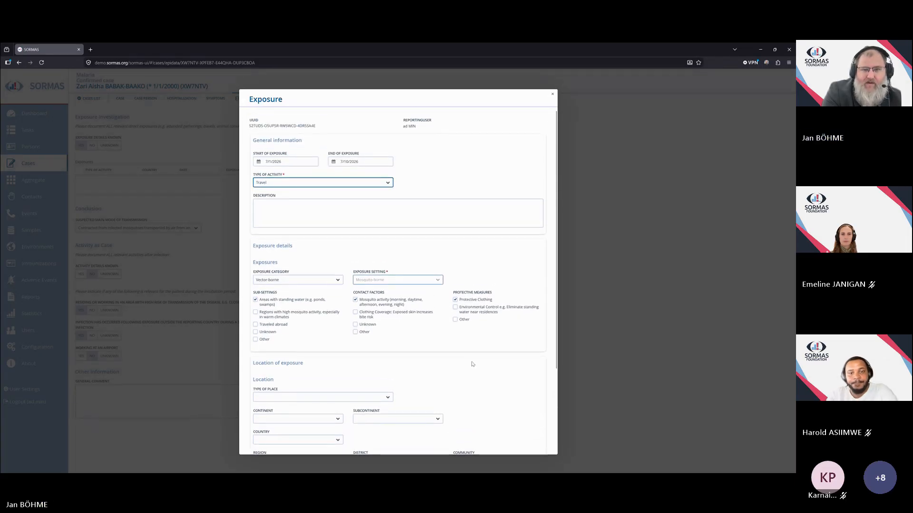
pyautogui.scroll(-4, 473, 364)
pyautogui.click(536, 441)
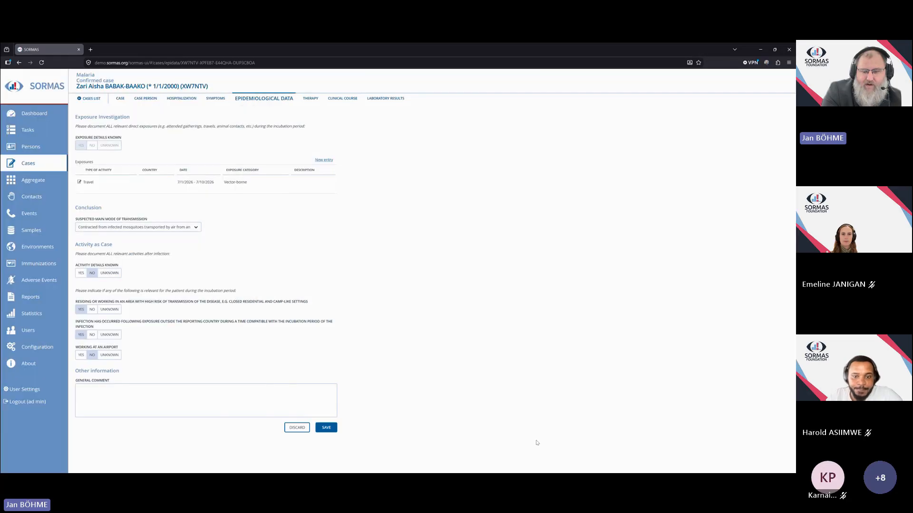
pyautogui.click(326, 427)
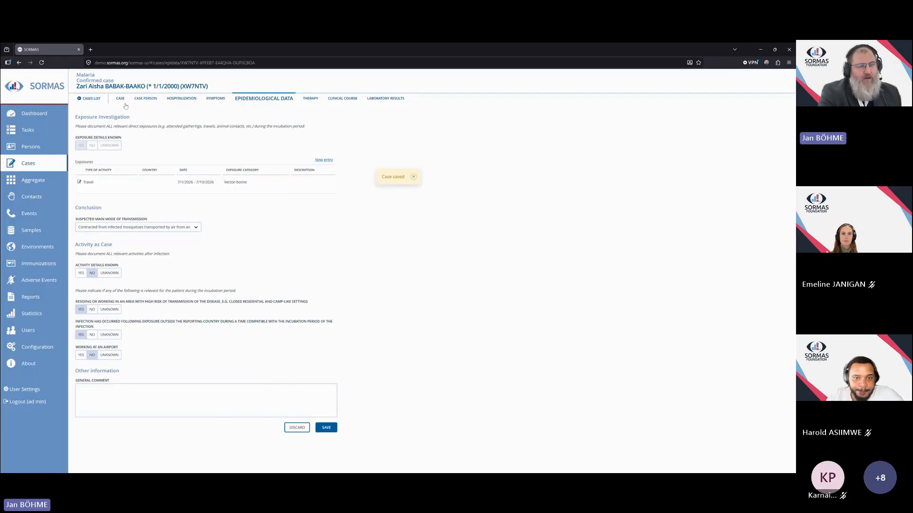
# Change the case directory's disease filter to Shigellosis and open the listed case.
pyautogui.click(32, 169)
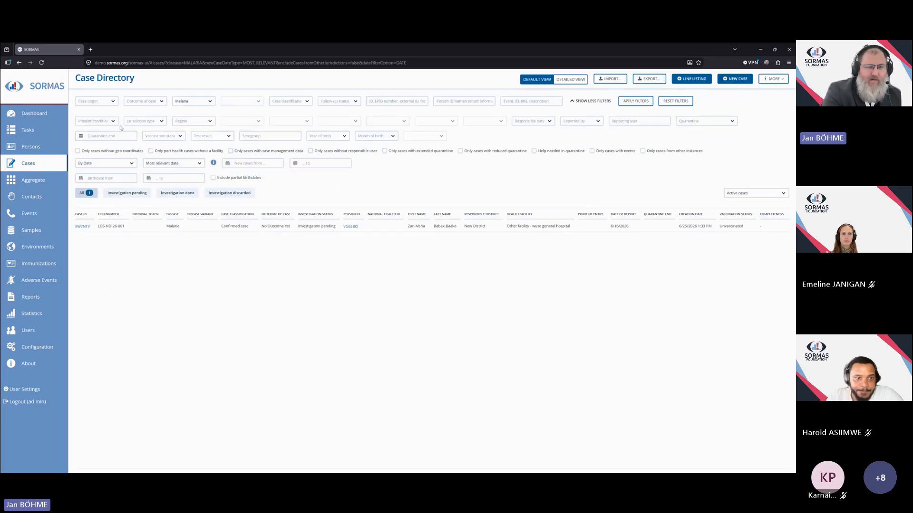
pyautogui.doubleClick(194, 101)
pyautogui.write('Shigellosis')
pyautogui.press('Return')
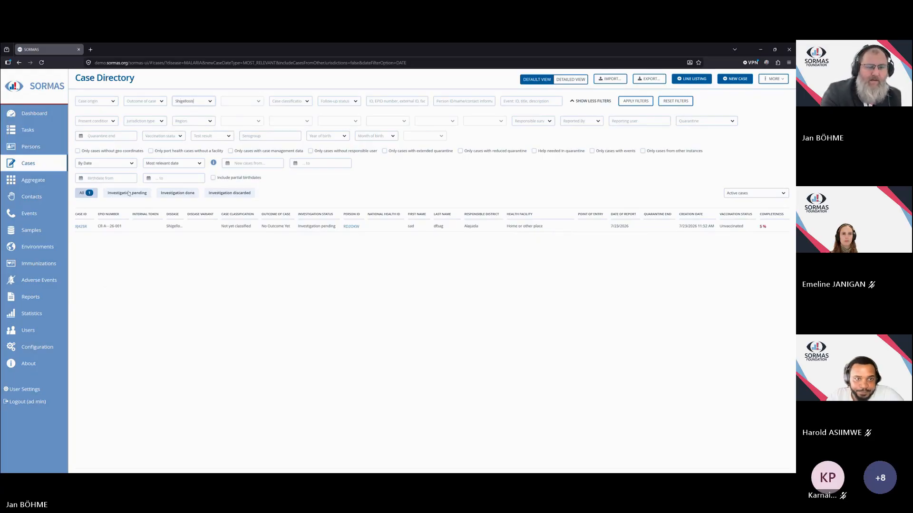
pyautogui.click(81, 226)
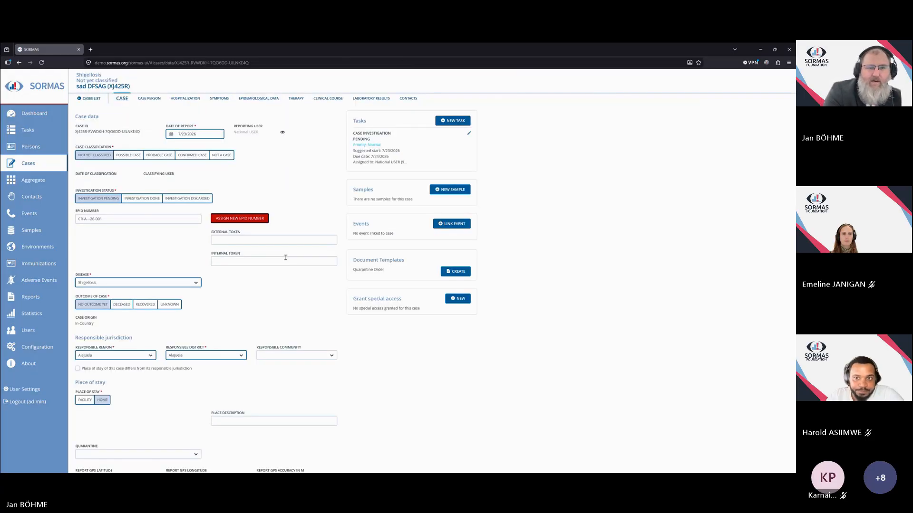
# Start a new exposure entry in the case's epidemiological data with type of activity Work.
pyautogui.click(259, 98)
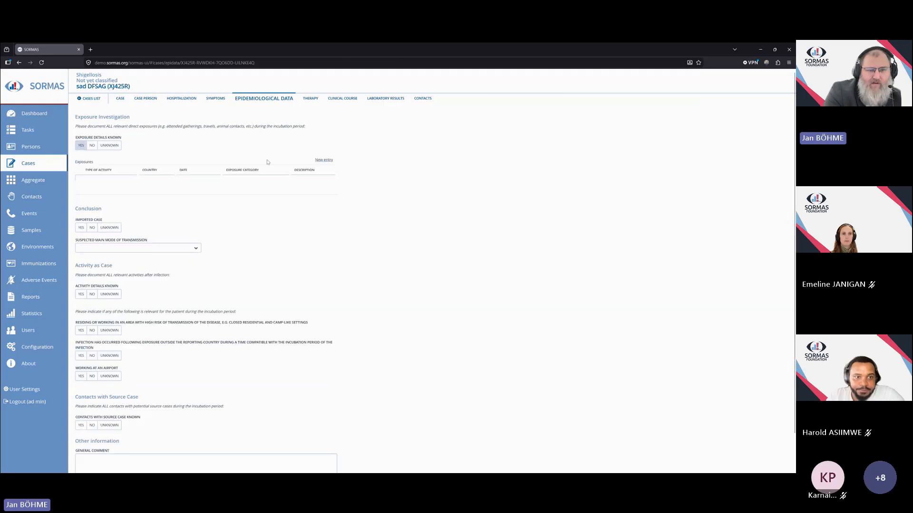
pyautogui.click(320, 160)
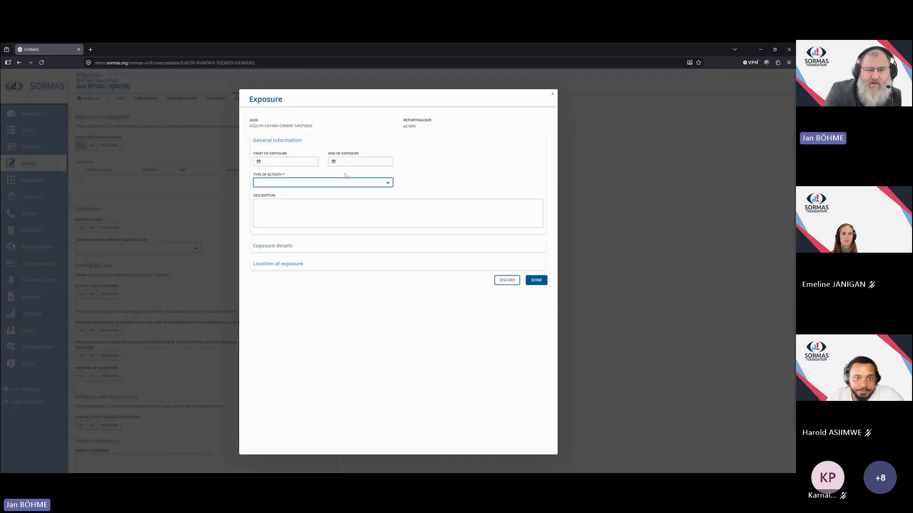
pyautogui.click(389, 186)
pyautogui.click(332, 199)
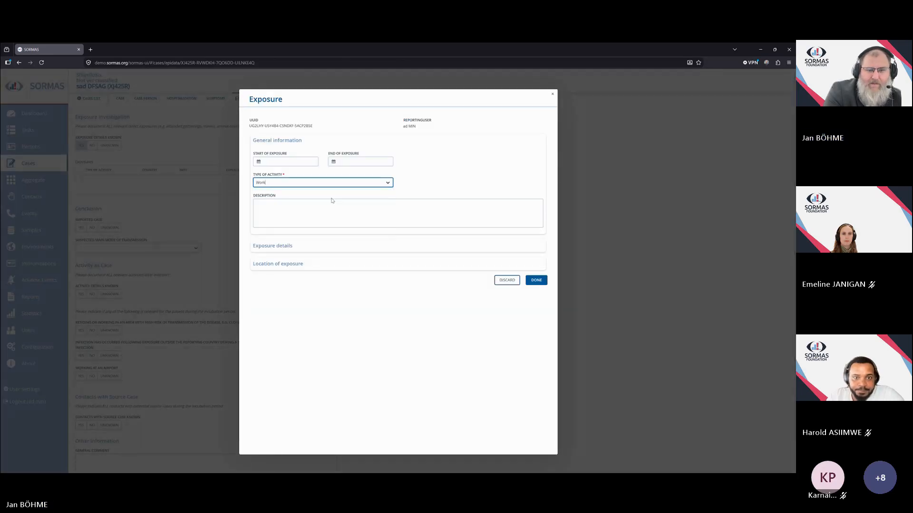
# Set the exposure category to Animal contact in the exposure details.
pyautogui.click(289, 247)
pyautogui.click(340, 281)
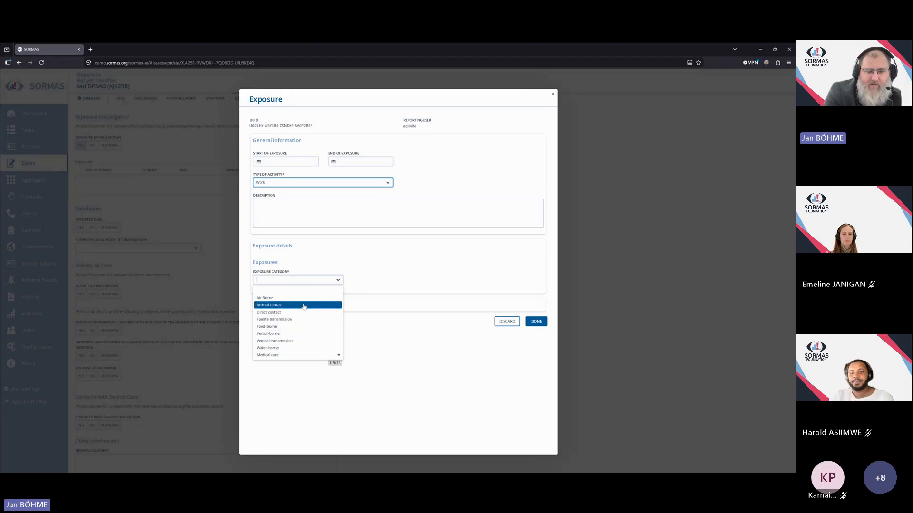
pyautogui.click(275, 305)
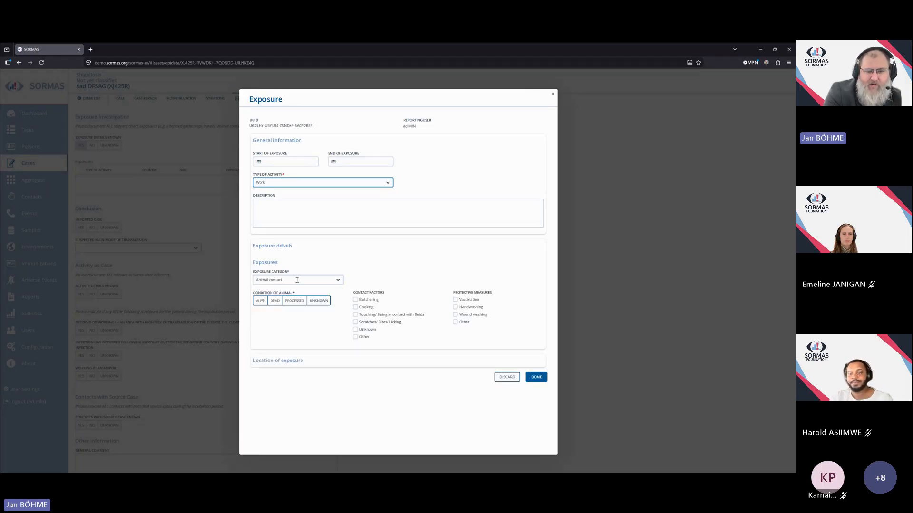
# Set the animal's condition to Dead, category Domestic and type Cat, then finish the exposure entry.
pyautogui.click(275, 302)
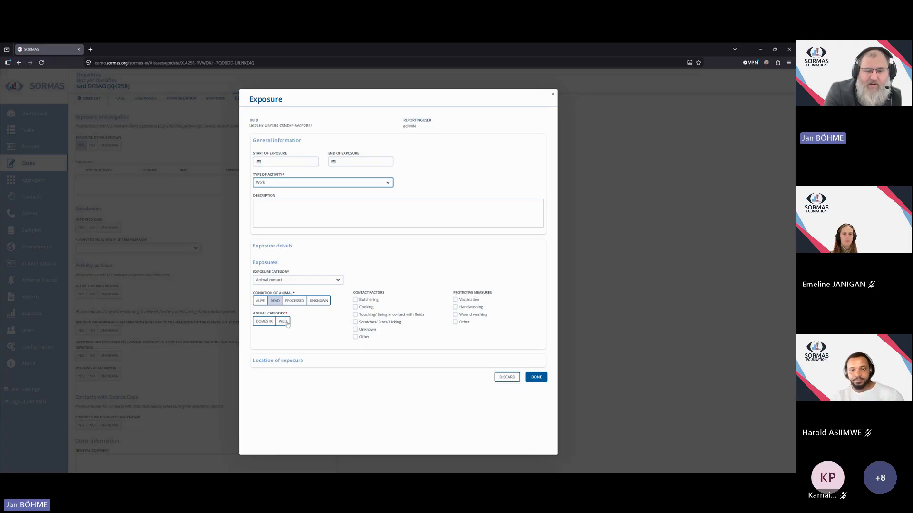
pyautogui.click(265, 321)
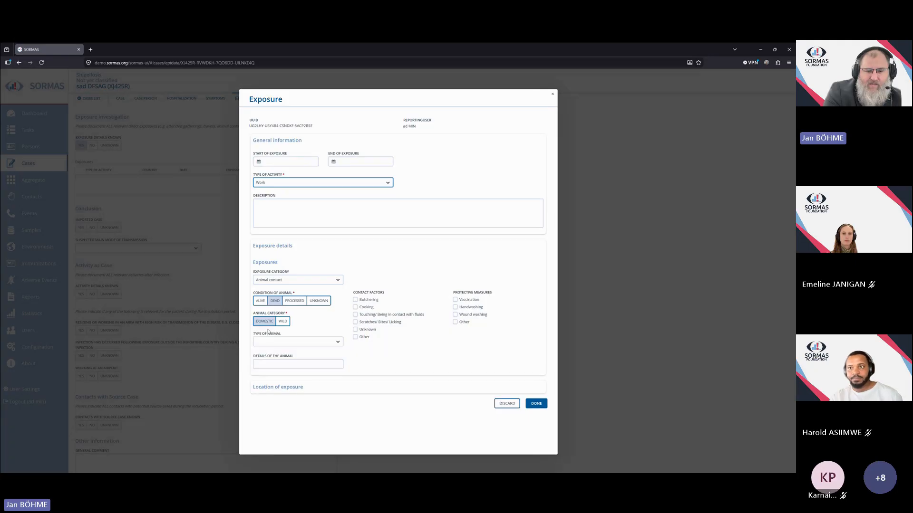
pyautogui.click(338, 342)
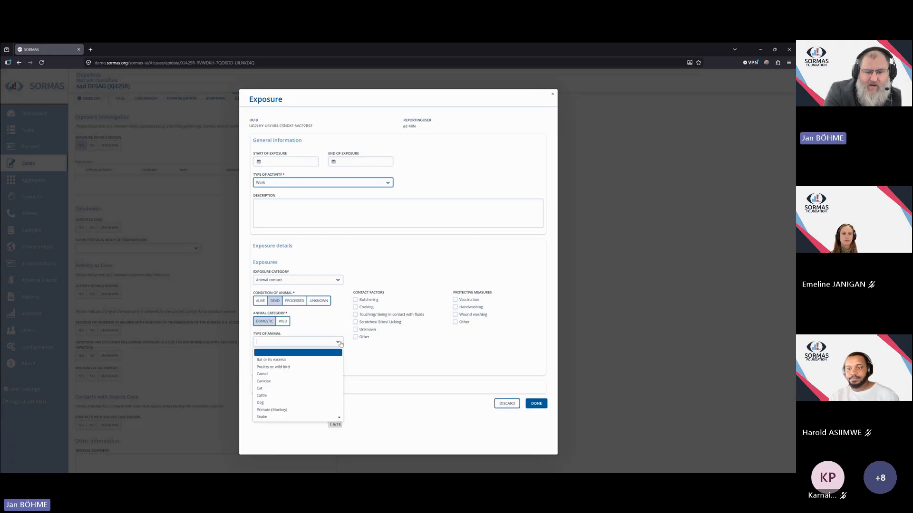
pyautogui.click(288, 389)
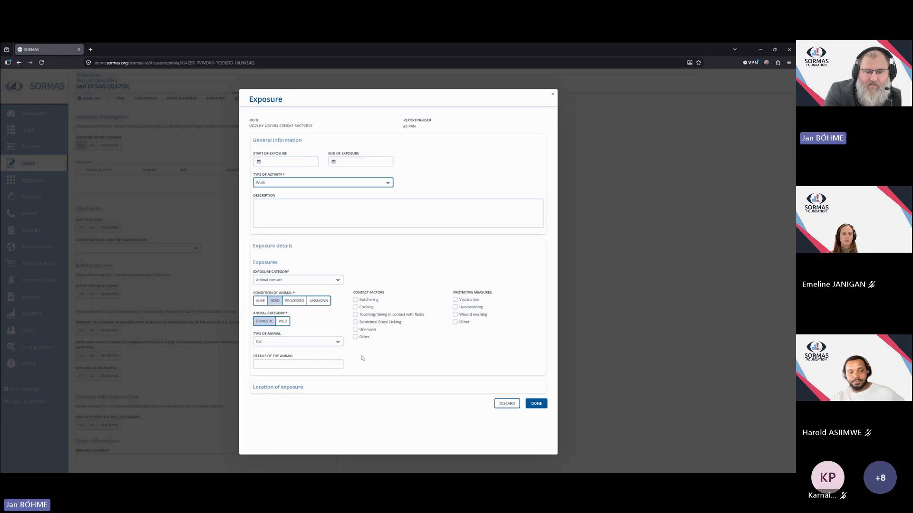
pyautogui.click(536, 403)
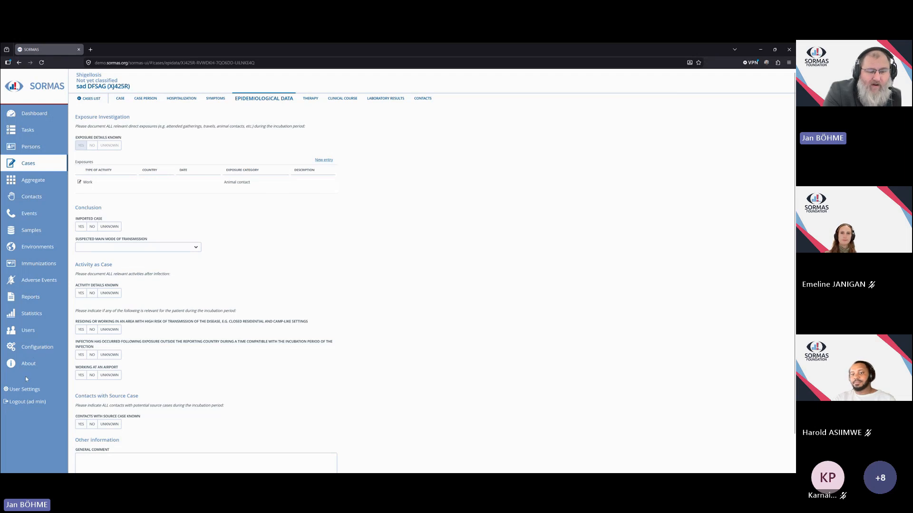
# Save the unsaved epidemiological data changes and open the disease configuration settings.
pyautogui.click(33, 349)
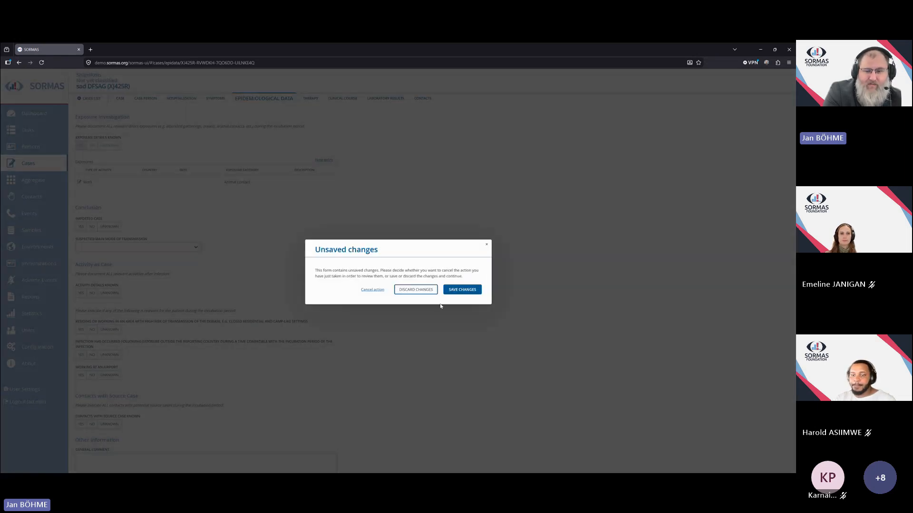
pyautogui.click(462, 291)
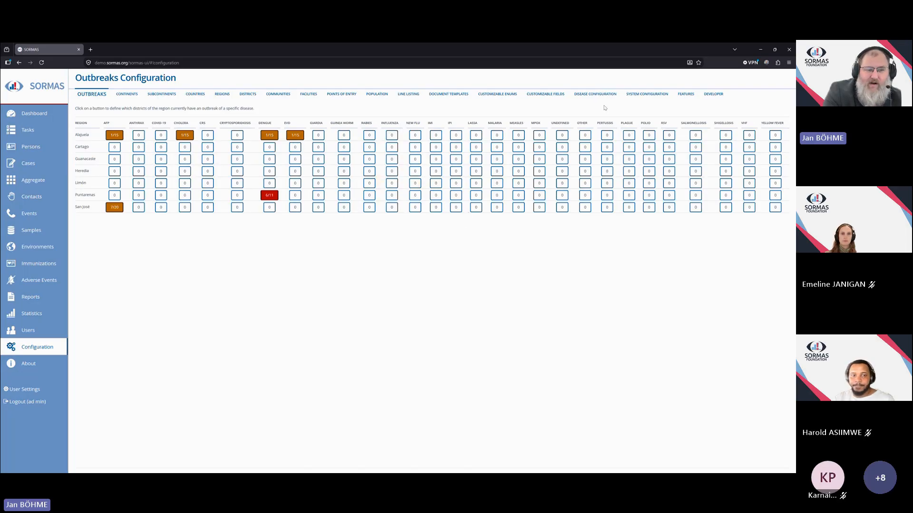
pyautogui.click(595, 94)
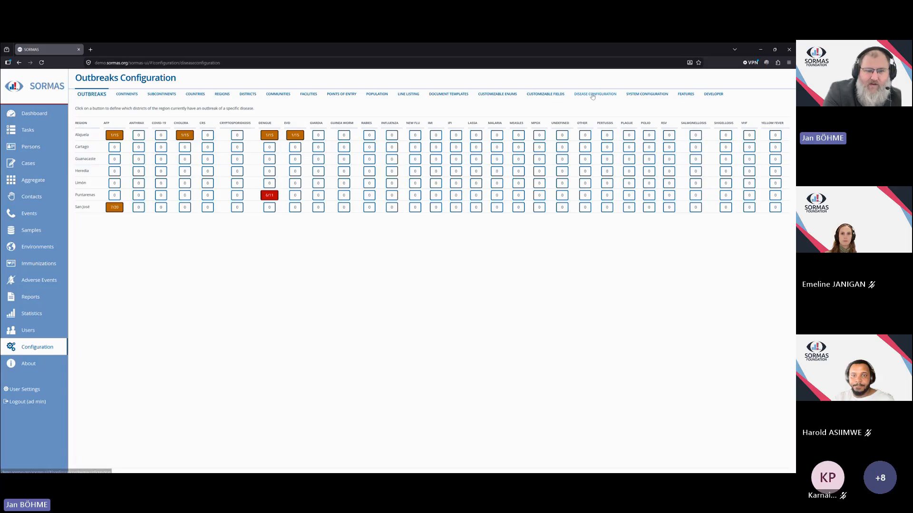
# Try ticking the Air-borne and Fomite transmission exposure categories in the Shigellosis configuration, then discard the edit.
pyautogui.scroll(-2, 128, 299)
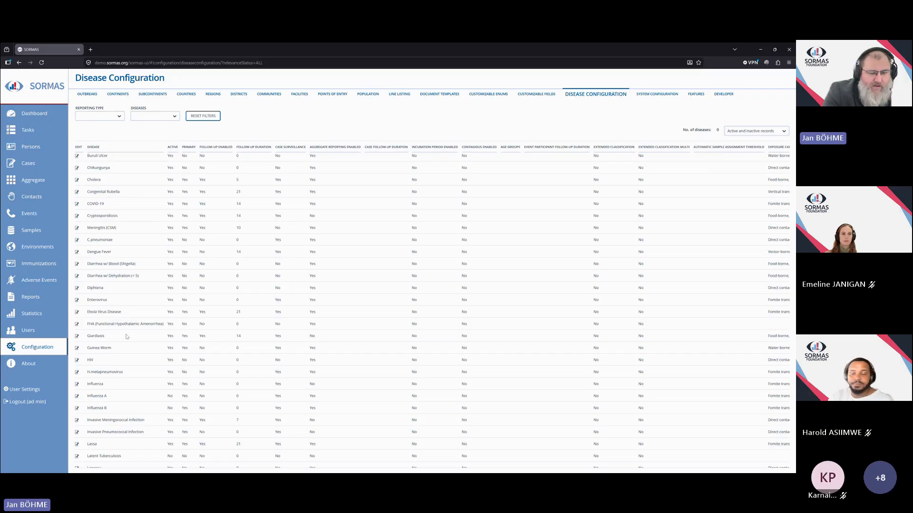
pyautogui.scroll(-5, 138, 342)
pyautogui.scroll(-5, 146, 371)
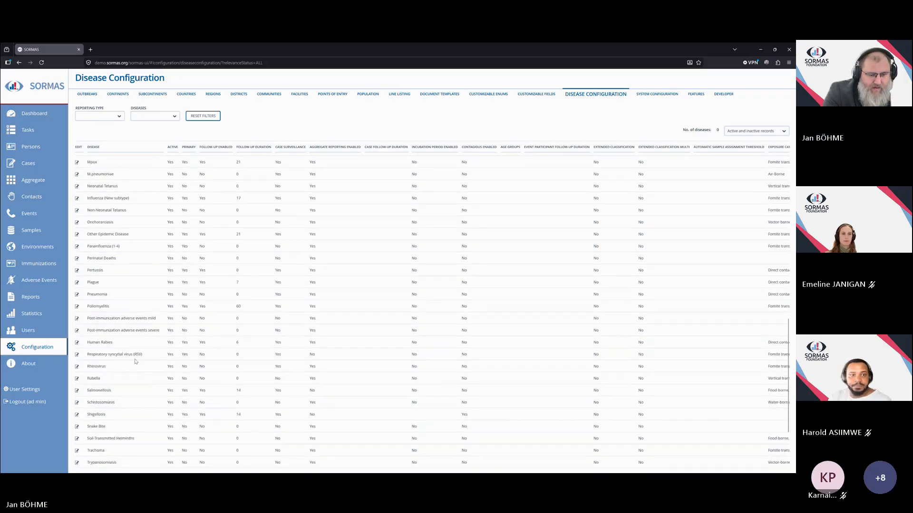
pyautogui.click(77, 351)
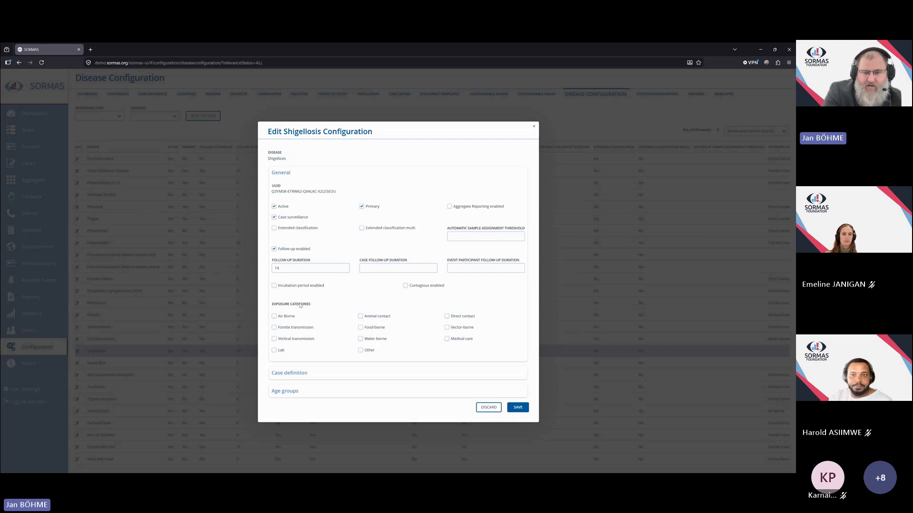
pyautogui.click(279, 320)
pyautogui.click(291, 330)
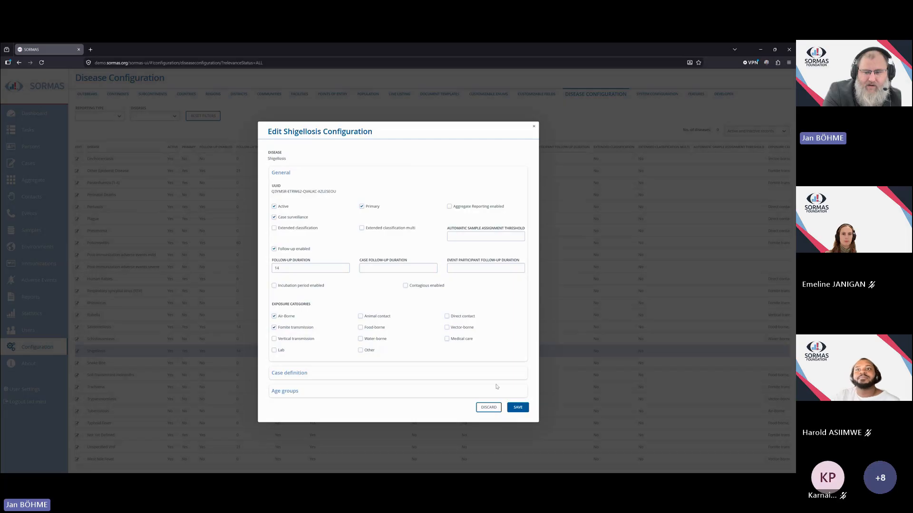
pyautogui.click(281, 317)
pyautogui.click(289, 329)
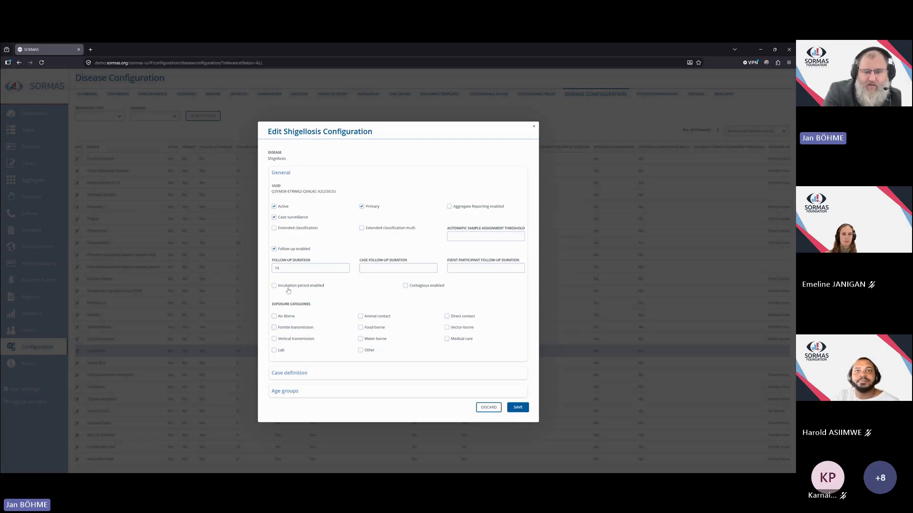
pyautogui.click(488, 408)
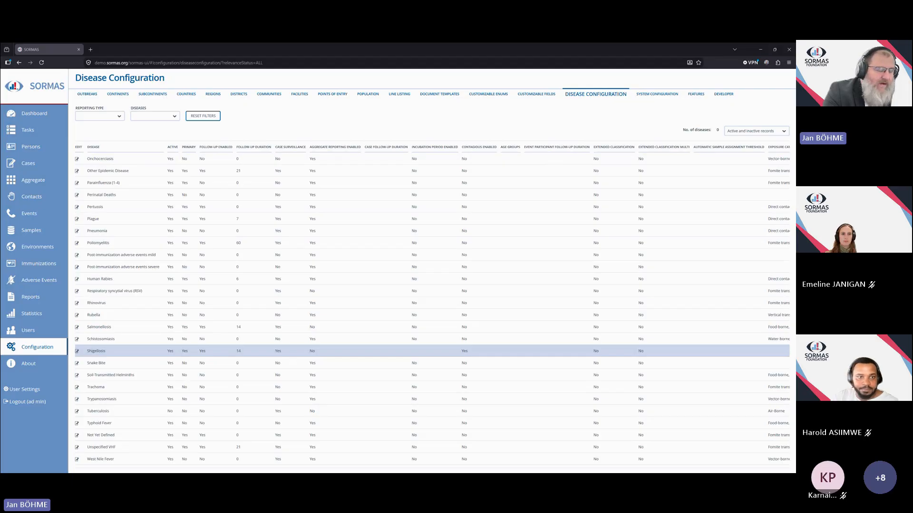
# Change the case directory's disease filter to Salmonellosis and open the listed case.
pyautogui.click(32, 165)
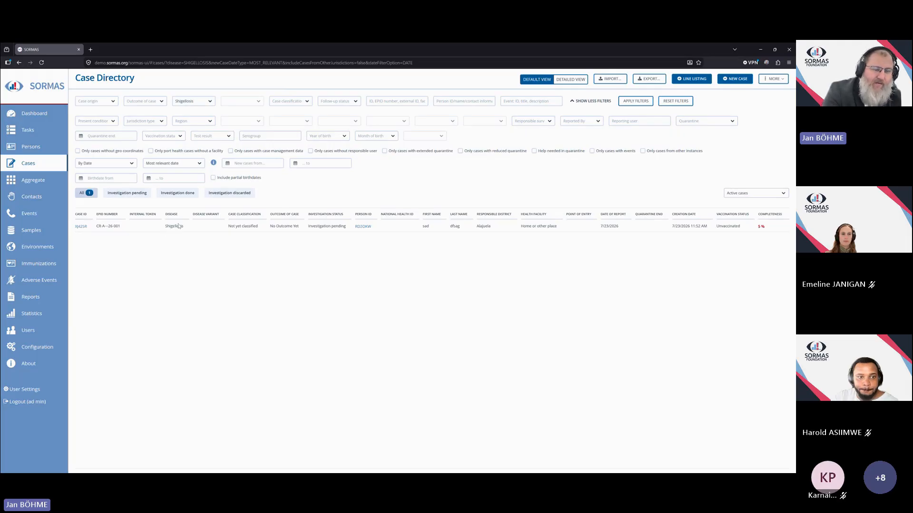
pyautogui.moveTo(197, 102); pyautogui.dragTo(162, 101)
pyautogui.write('Salmonellosis')
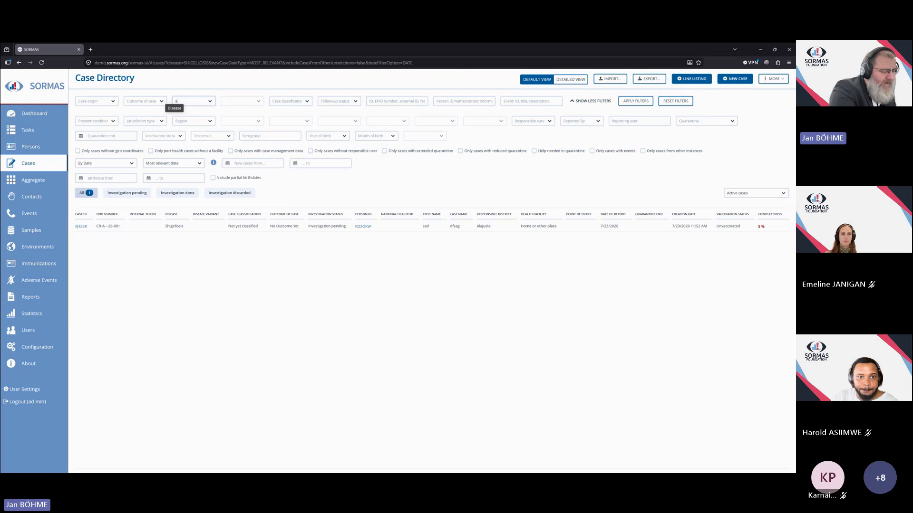
pyautogui.press('Return')
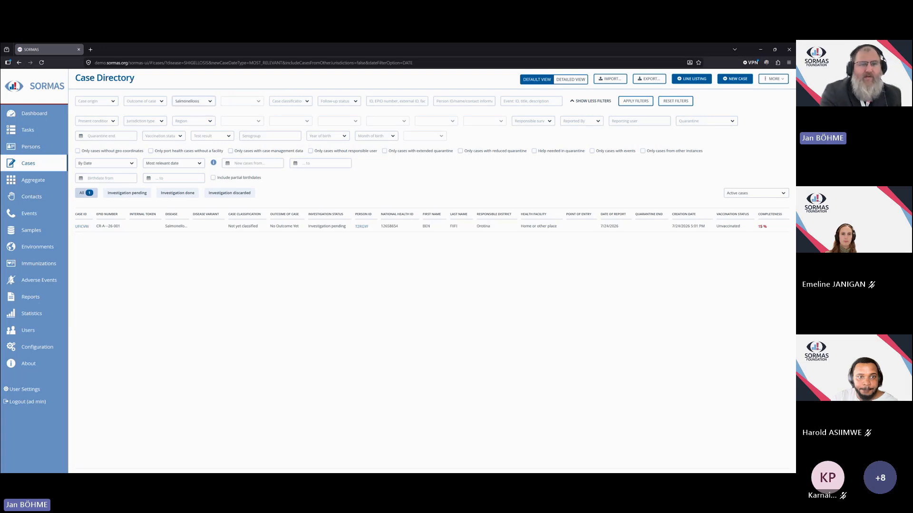
pyautogui.click(82, 226)
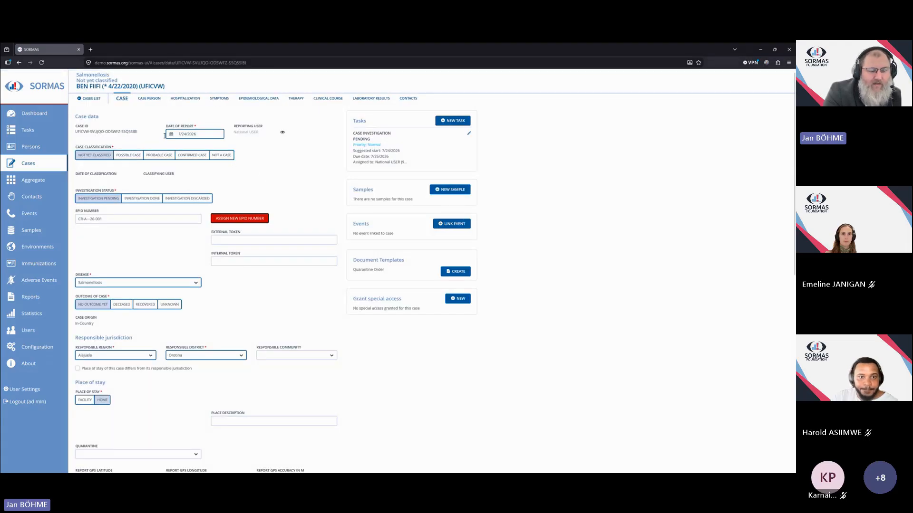
# Review the Salmonellosis case's details, symptoms and epidemiological data.
pyautogui.scroll(-3, 291, 179)
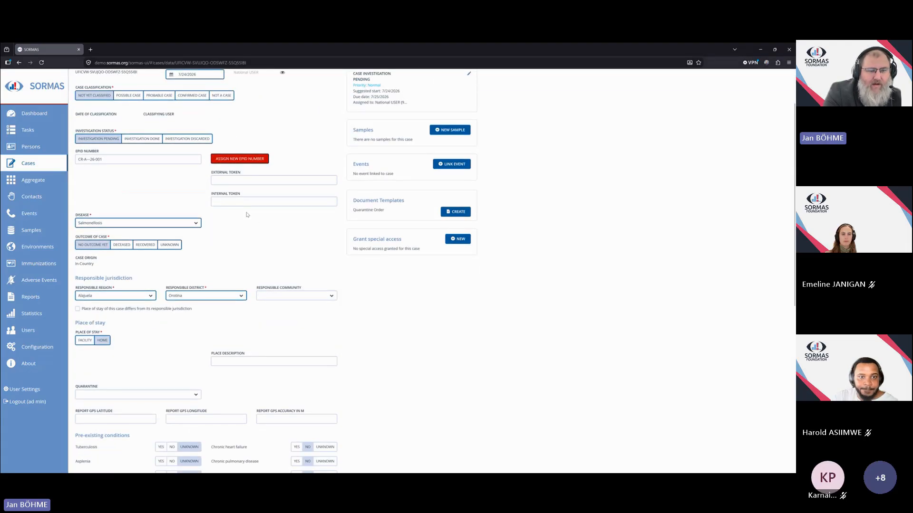
pyautogui.scroll(-9, 247, 214)
pyautogui.scroll(-8, 174, 162)
pyautogui.scroll(10, 257, 335)
pyautogui.scroll(10, 259, 332)
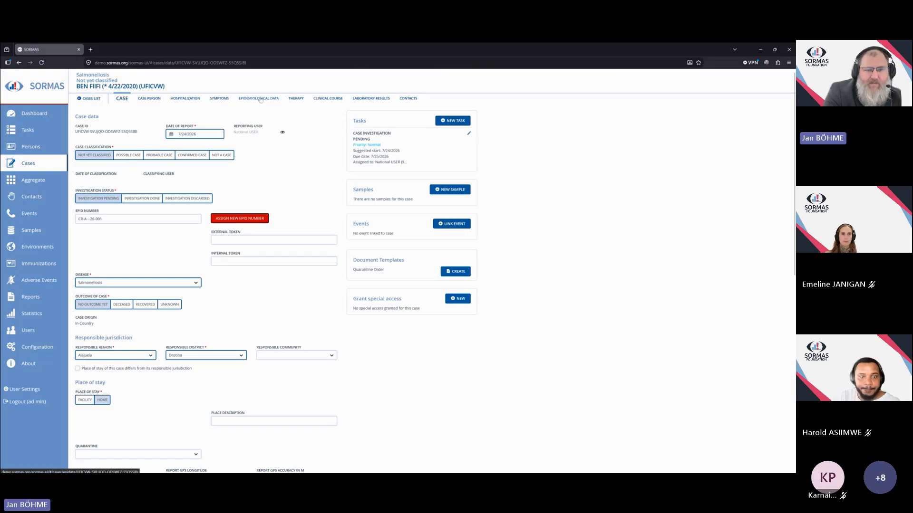
pyautogui.click(219, 98)
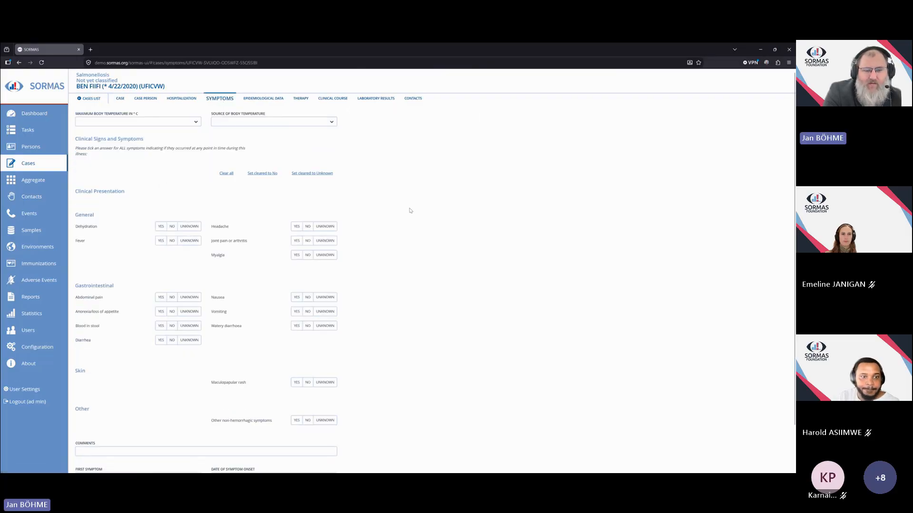
pyautogui.click(254, 99)
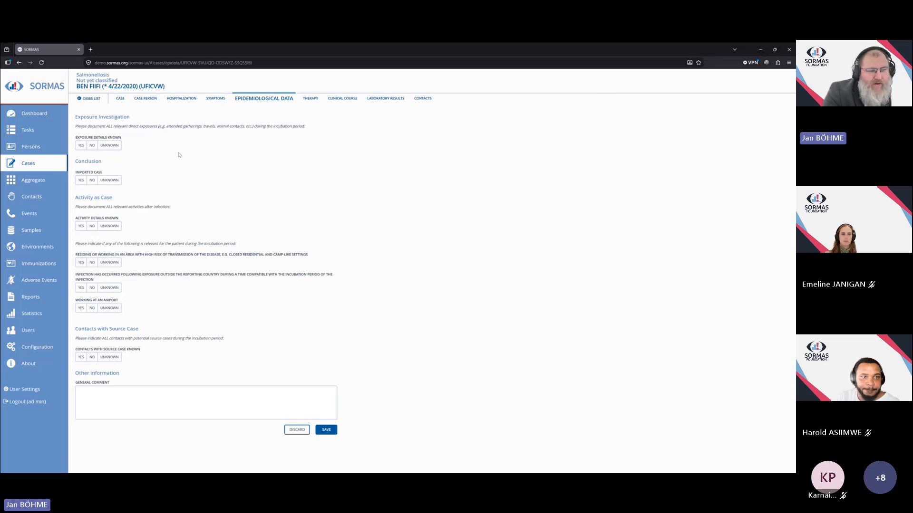
# Reset the case directory filters and open the Yellow Fever case.
pyautogui.click(27, 163)
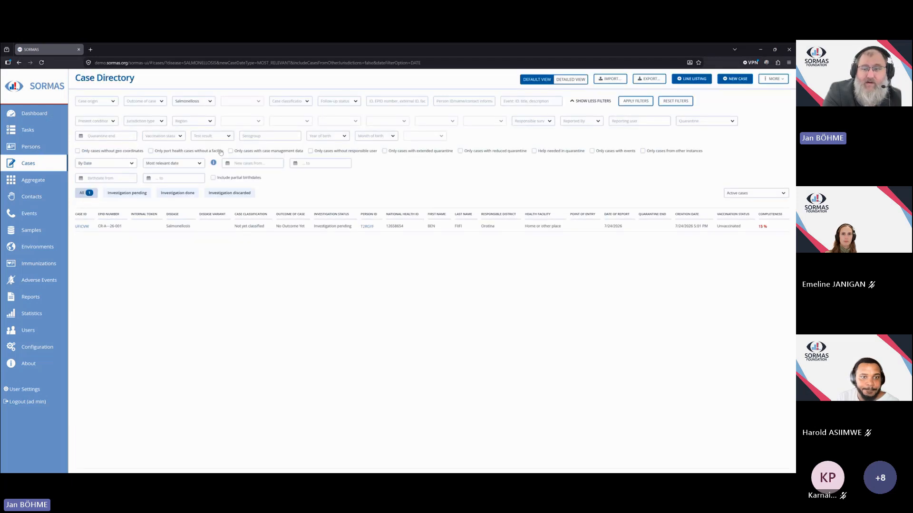
pyautogui.click(667, 101)
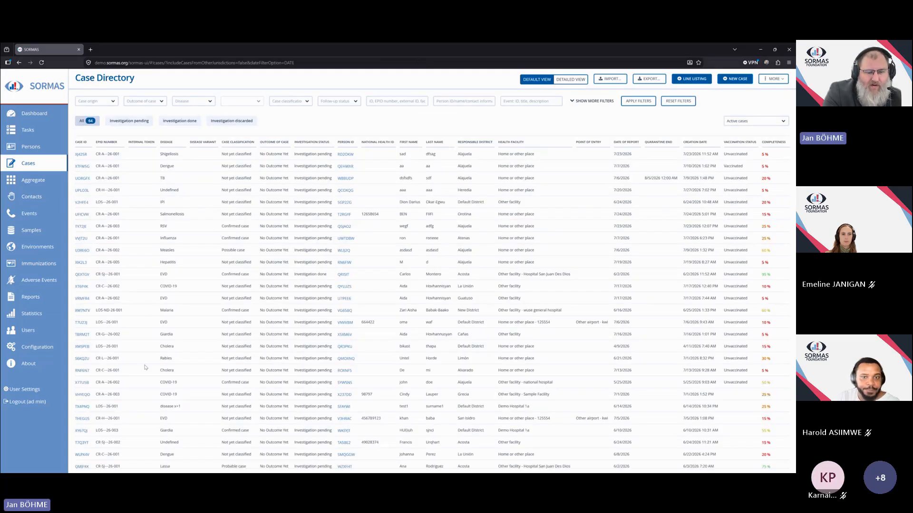
pyautogui.scroll(-4, 143, 362)
pyautogui.scroll(-4, 143, 362)
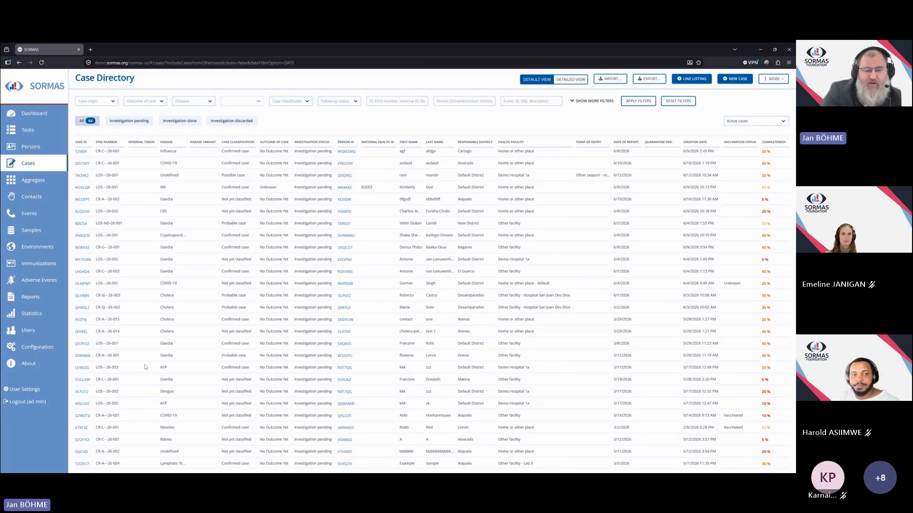
pyautogui.scroll(-3, 143, 360)
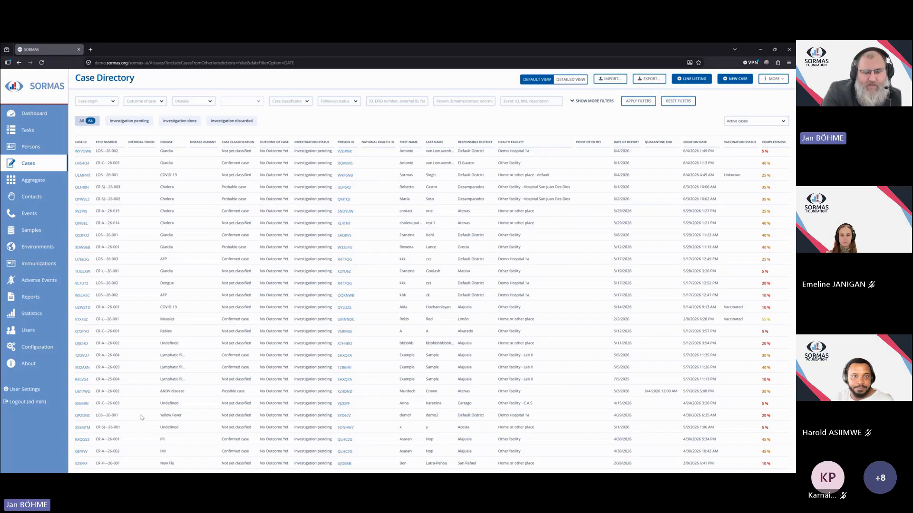
pyautogui.click(83, 416)
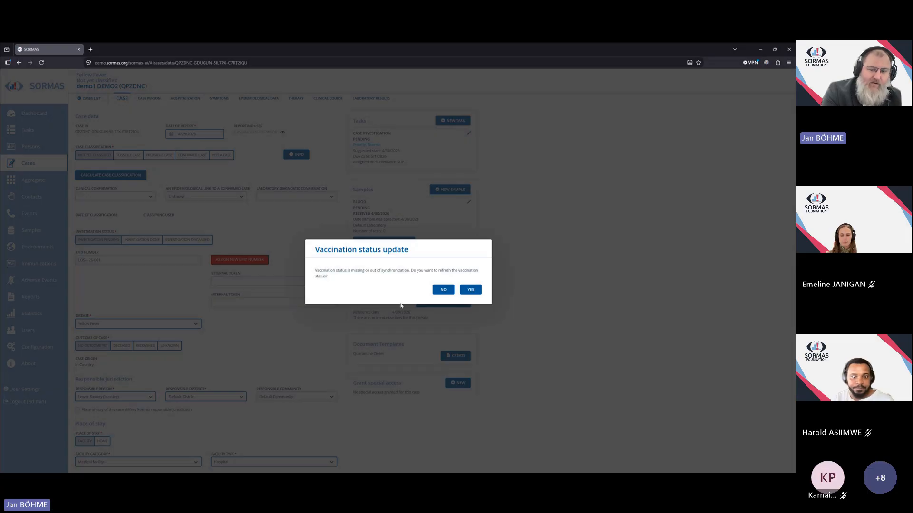
# Confirm refreshing the case's vaccination status.
pyautogui.click(471, 290)
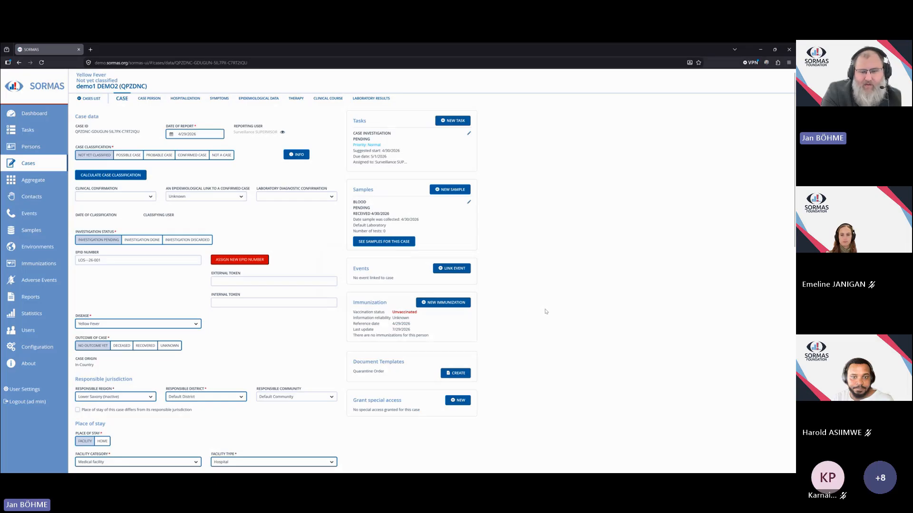
pyautogui.scroll(-1, 328, 319)
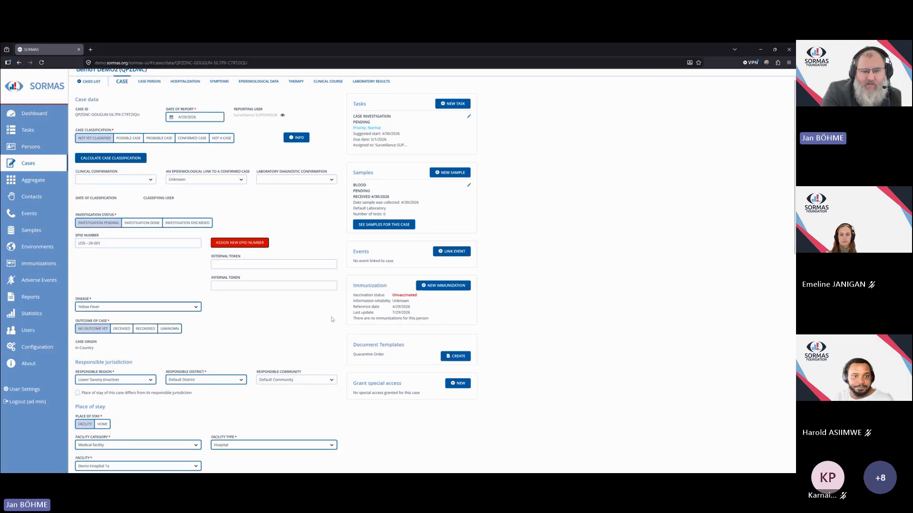
pyautogui.scroll(1, 340, 288)
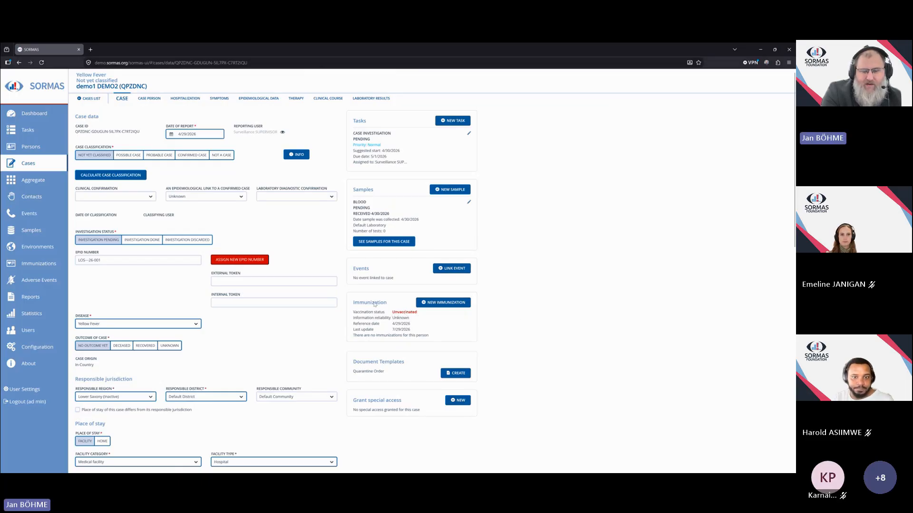
# Start a new immunization for the case with means of immunization Vaccination and responsible region and district Alajuela.
pyautogui.click(424, 305)
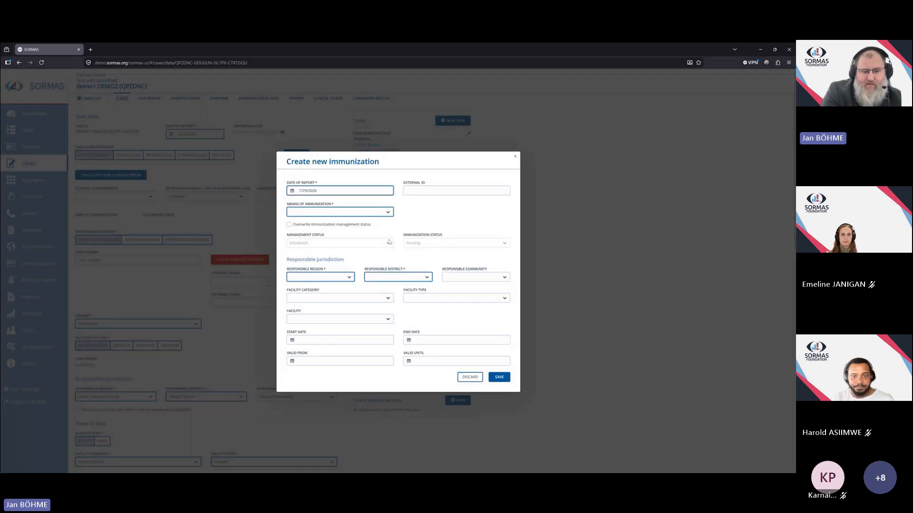
pyautogui.click(389, 213)
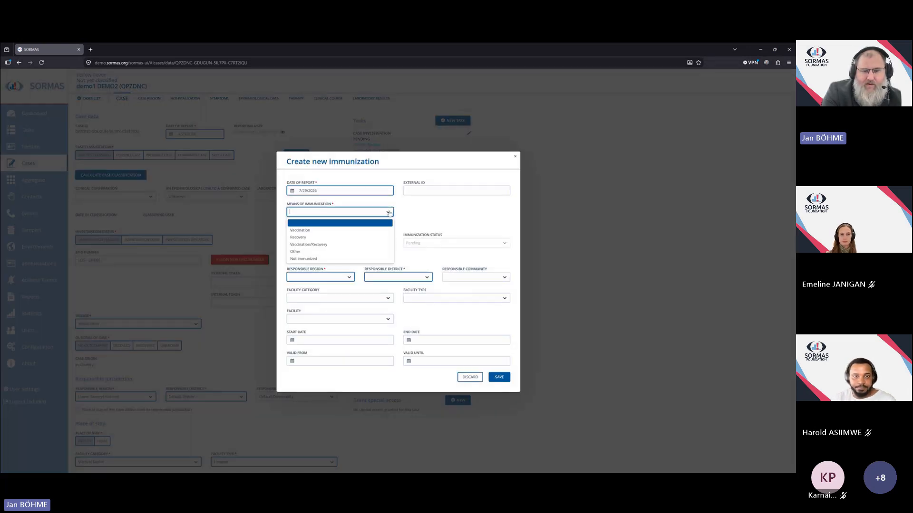
pyautogui.click(326, 229)
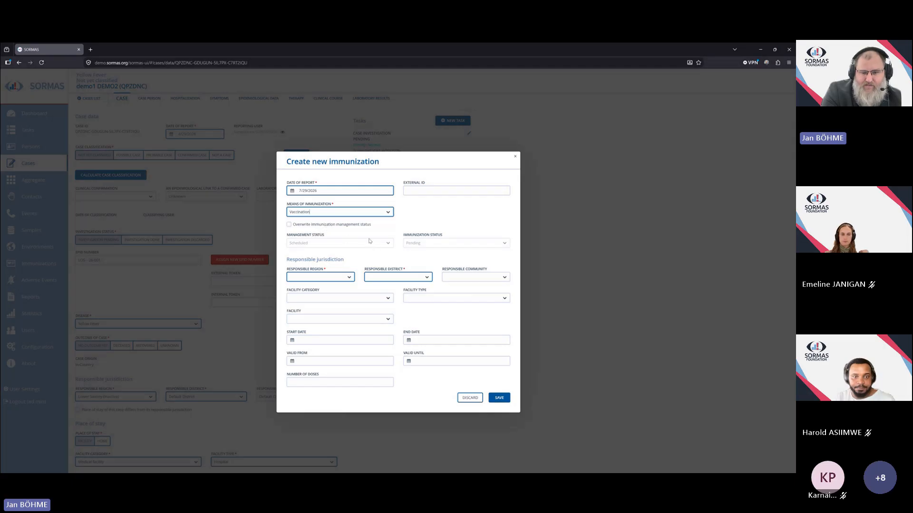
pyautogui.click(349, 277)
pyautogui.click(309, 286)
pyautogui.click(427, 277)
pyautogui.click(375, 287)
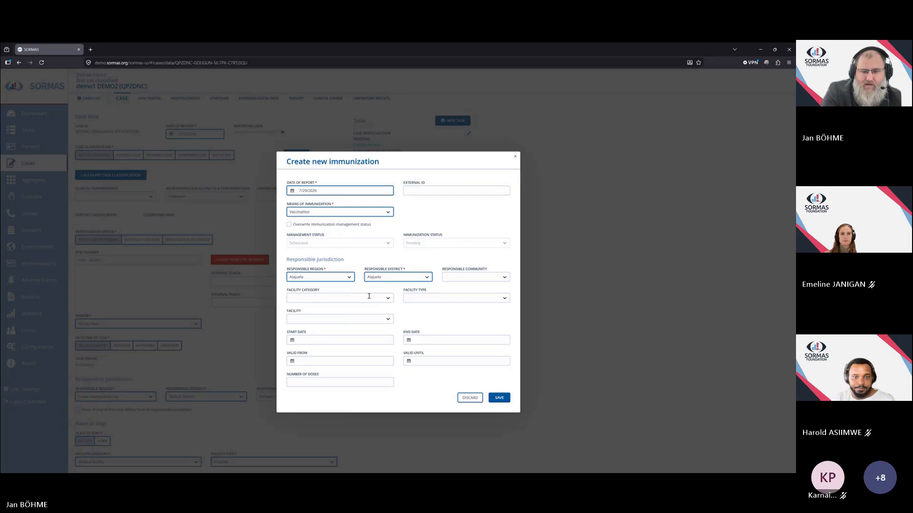
# Set the immunization's validity period from 7/1/2026 until 7/1/2029.
pyautogui.click(292, 363)
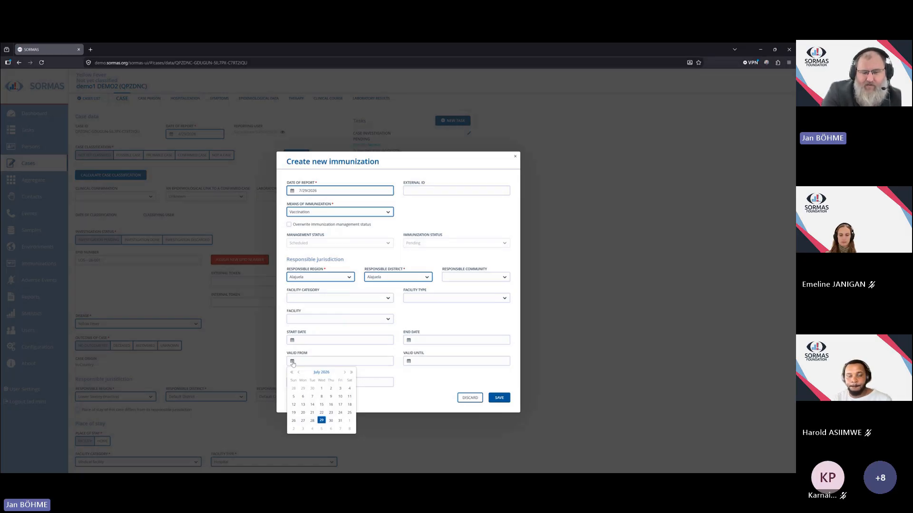
pyautogui.click(291, 373)
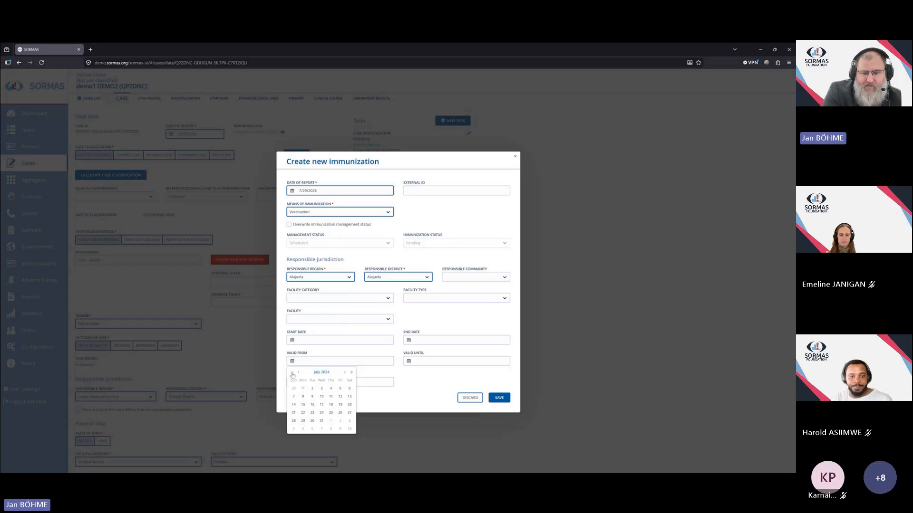
pyautogui.doubleClick(350, 373)
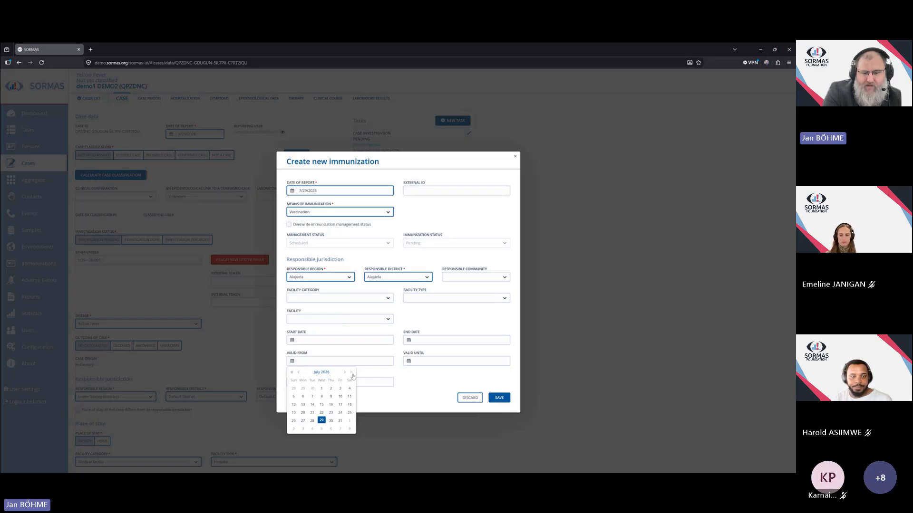
pyautogui.click(322, 389)
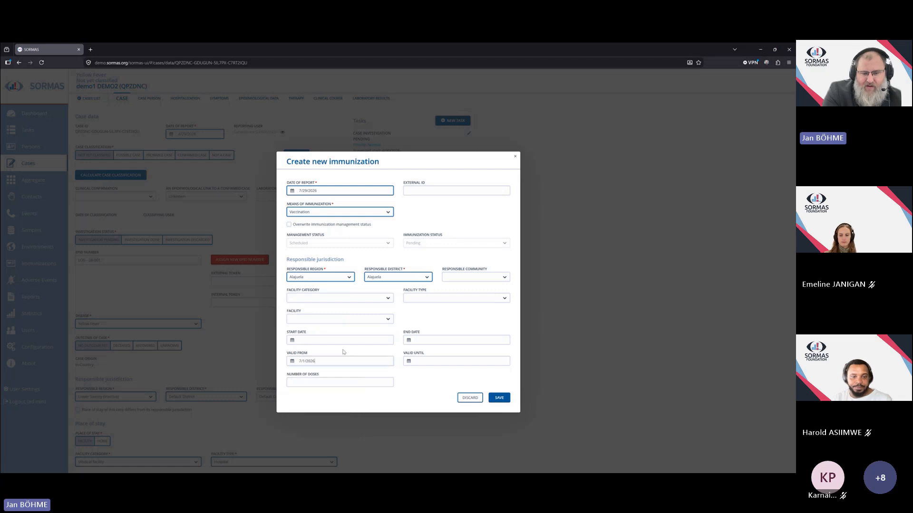
pyautogui.click(409, 361)
pyautogui.click(469, 374)
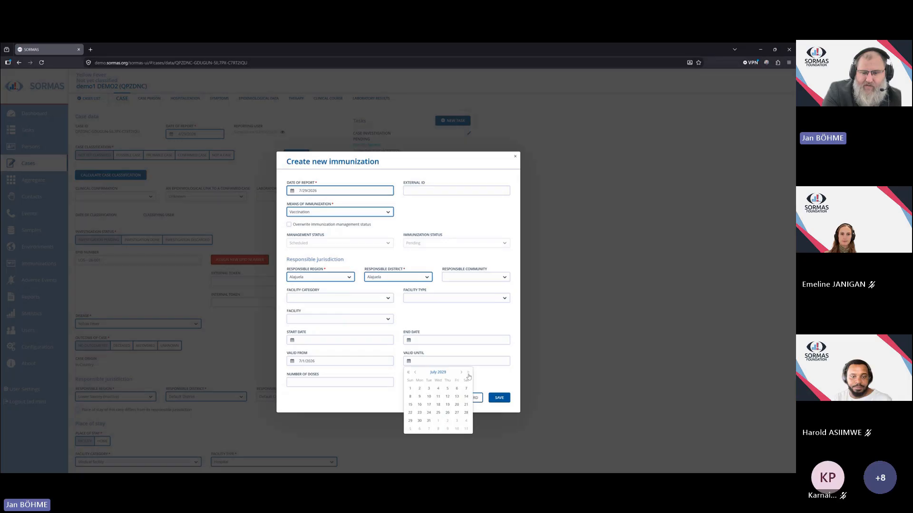
pyautogui.click(411, 390)
# Enter 1 as the number of doses and save the new immunization.
pyautogui.click(341, 382)
pyautogui.write('1')
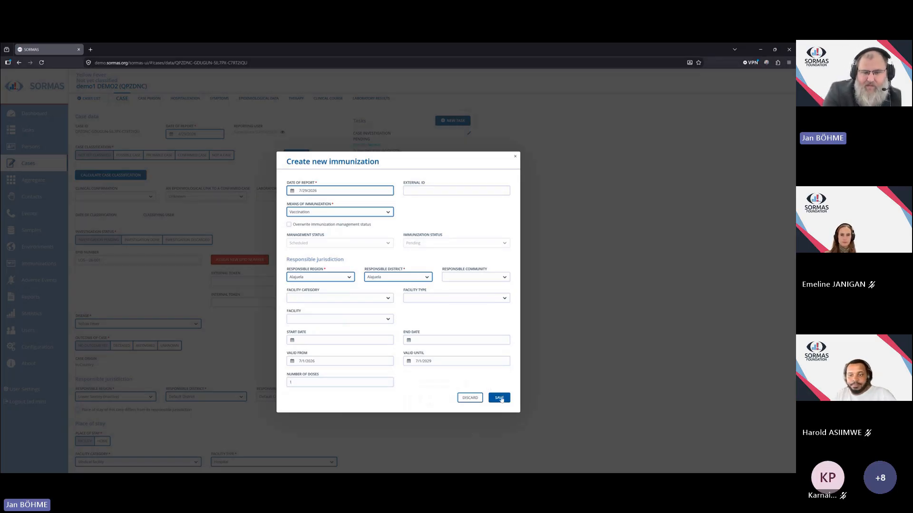
pyautogui.click(501, 400)
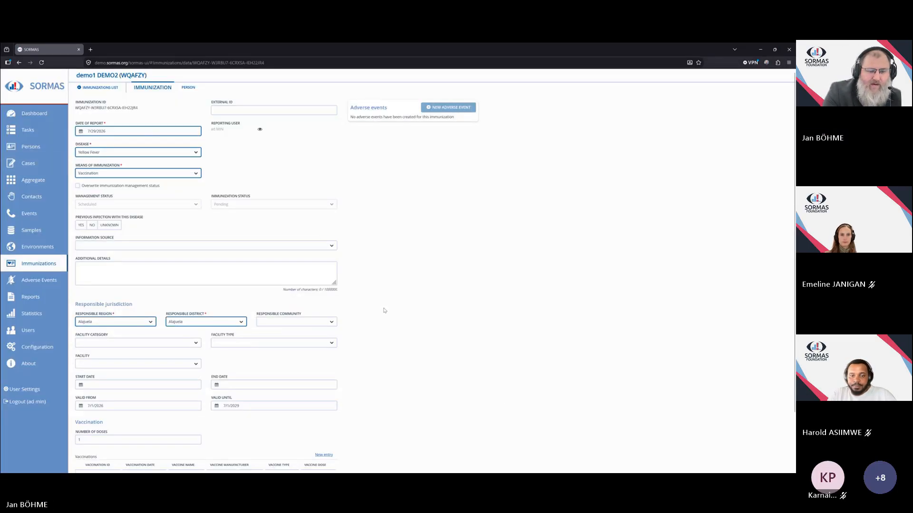
# Go back to the Yellow Fever case and reopen its immunization for editing.
pyautogui.scroll(-2, 388, 262)
pyautogui.scroll(2, 389, 265)
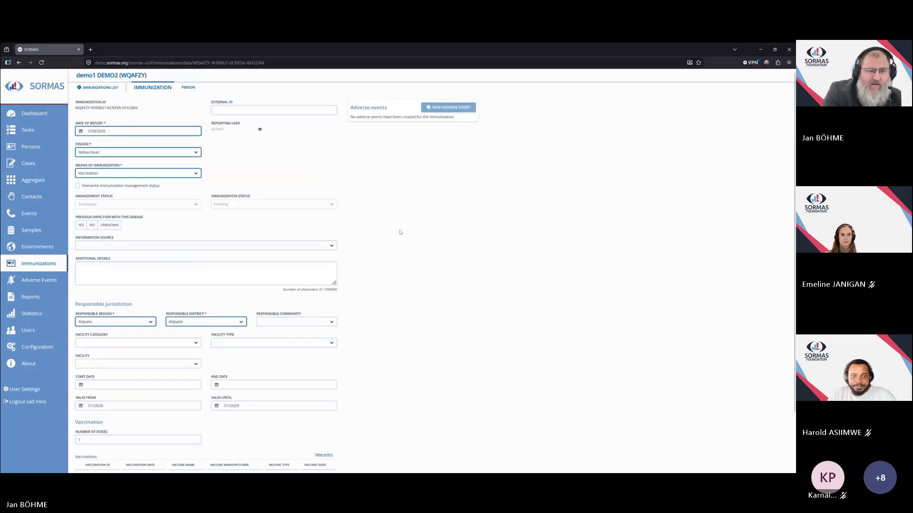
pyautogui.click(19, 63)
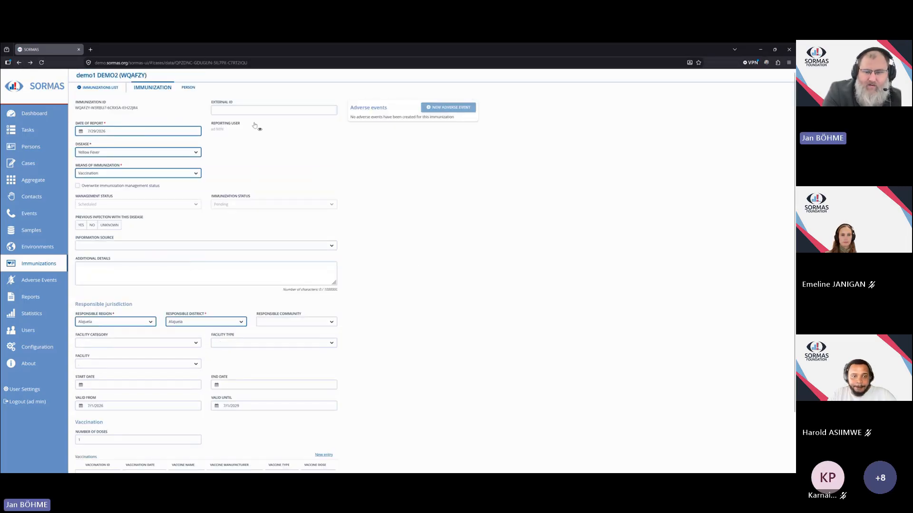
pyautogui.moveTo(394, 312); pyautogui.dragTo(413, 317)
pyautogui.click(401, 318)
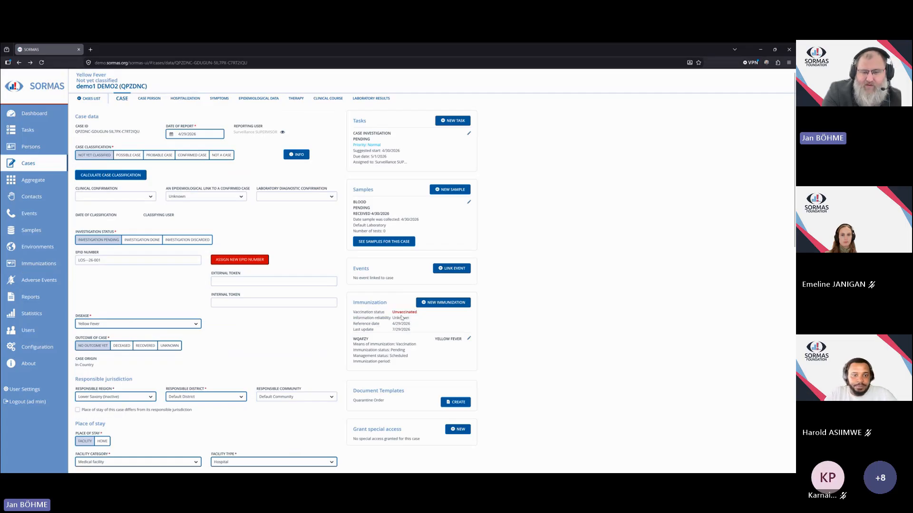
pyautogui.click(470, 339)
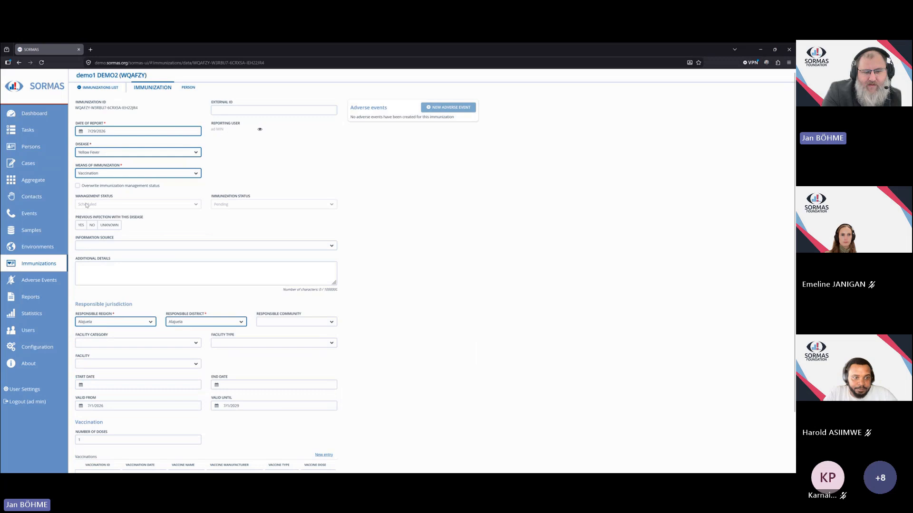
# Add a vaccination entry with vaccine name and vaccine manufacturer Other, and save the immunization.
pyautogui.scroll(-2, 414, 305)
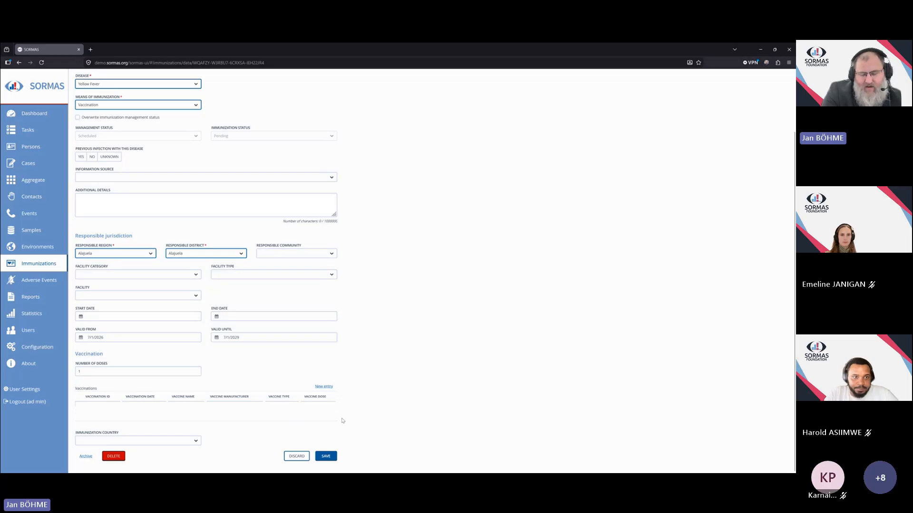
pyautogui.click(327, 388)
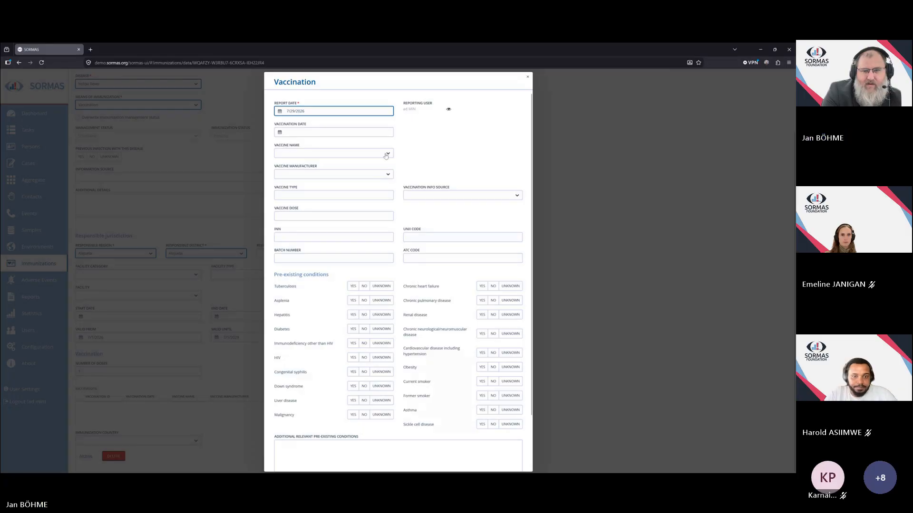
pyautogui.click(385, 153)
pyautogui.click(340, 179)
pyautogui.click(387, 175)
pyautogui.click(325, 206)
pyautogui.scroll(-3, 399, 214)
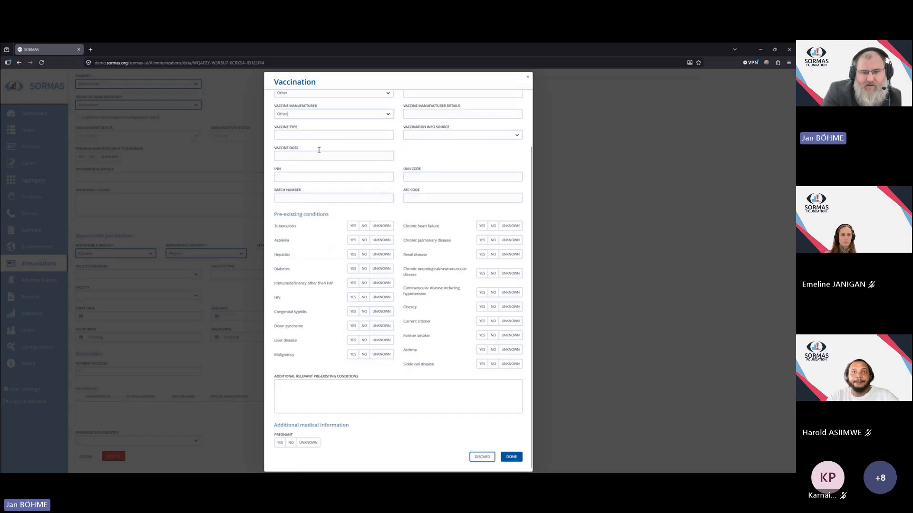
pyautogui.scroll(3, 415, 122)
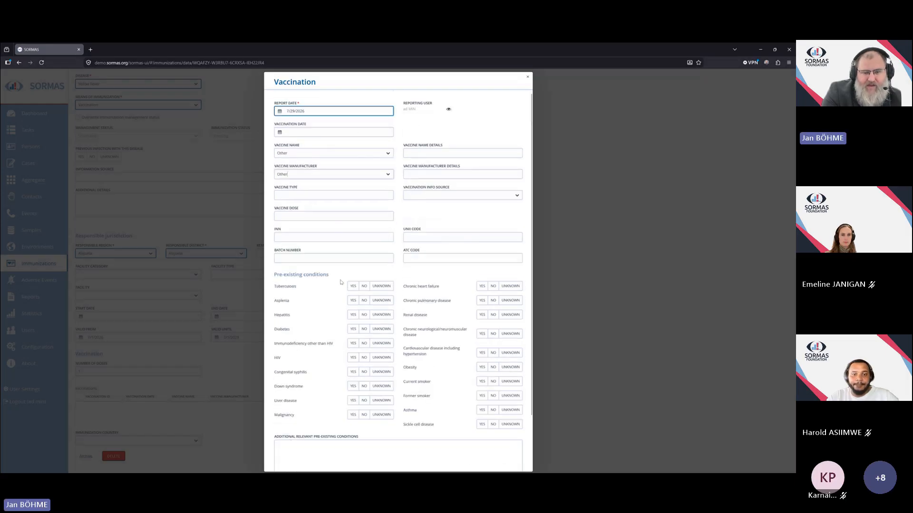
pyautogui.scroll(-3, 338, 273)
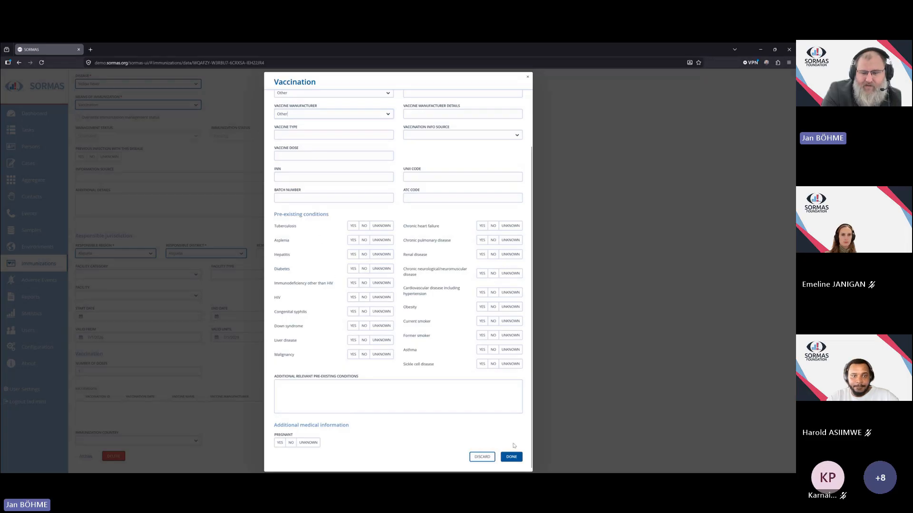
pyautogui.click(511, 457)
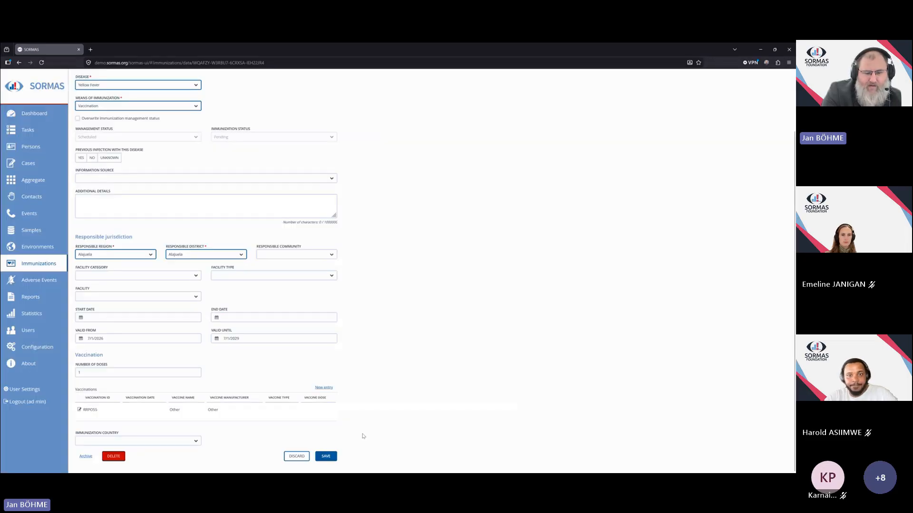
pyautogui.click(326, 457)
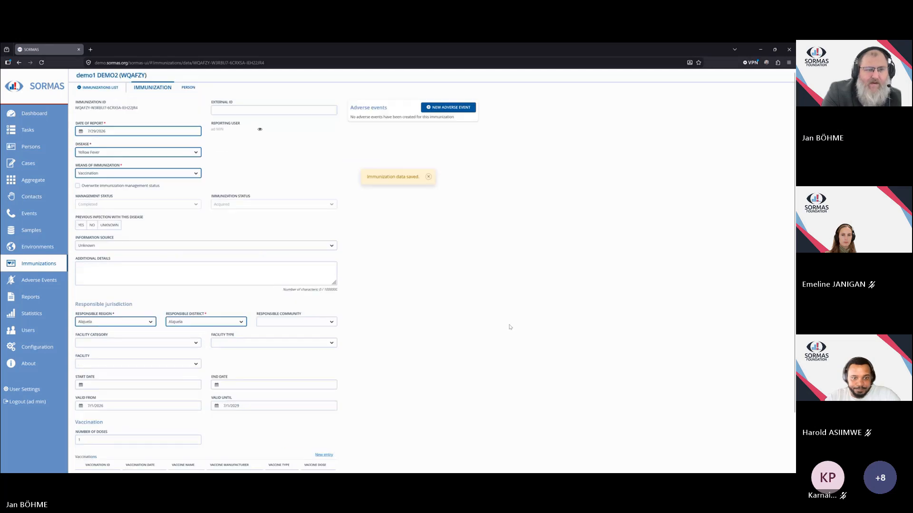
# Return to the case and review the immunization summary's management and immunization status.
pyautogui.click(19, 62)
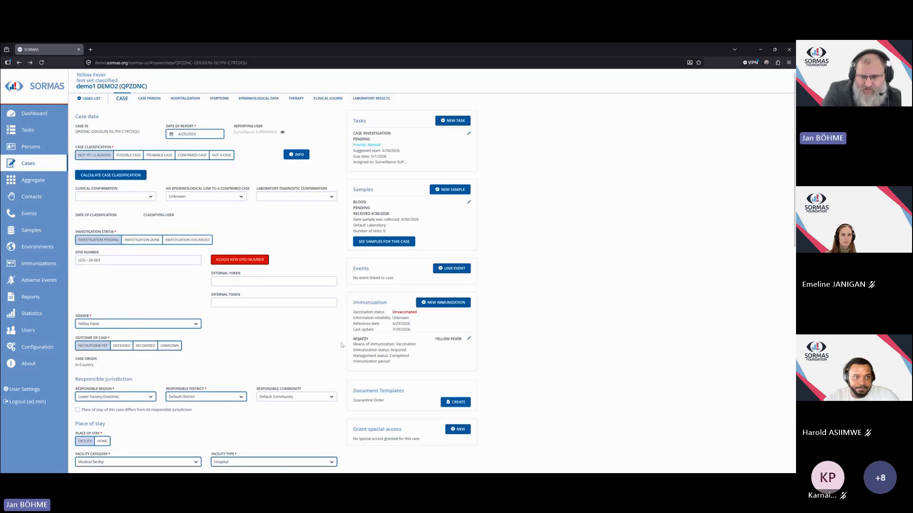
pyautogui.scroll(-2, 413, 305)
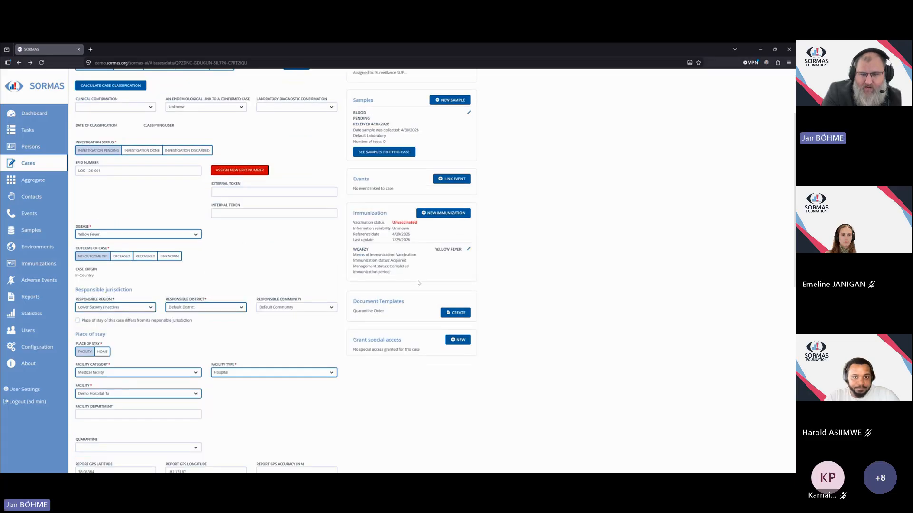
pyautogui.scroll(1, 411, 281)
pyautogui.moveTo(354, 290); pyautogui.dragTo(412, 295)
pyautogui.moveTo(356, 297); pyautogui.dragTo(414, 297)
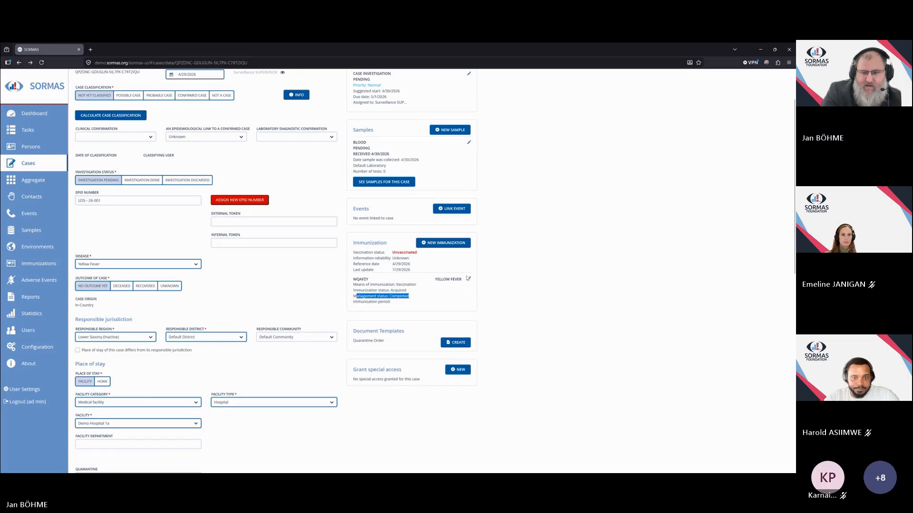
# Edit the vaccination entry to set its vaccination date to 7/1/2026 and save the immunization.
pyautogui.click(468, 279)
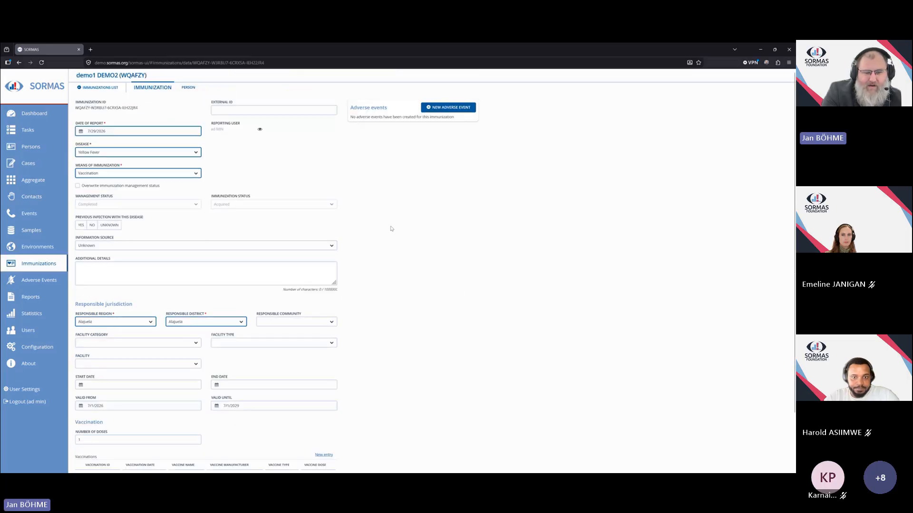
pyautogui.scroll(-3, 380, 259)
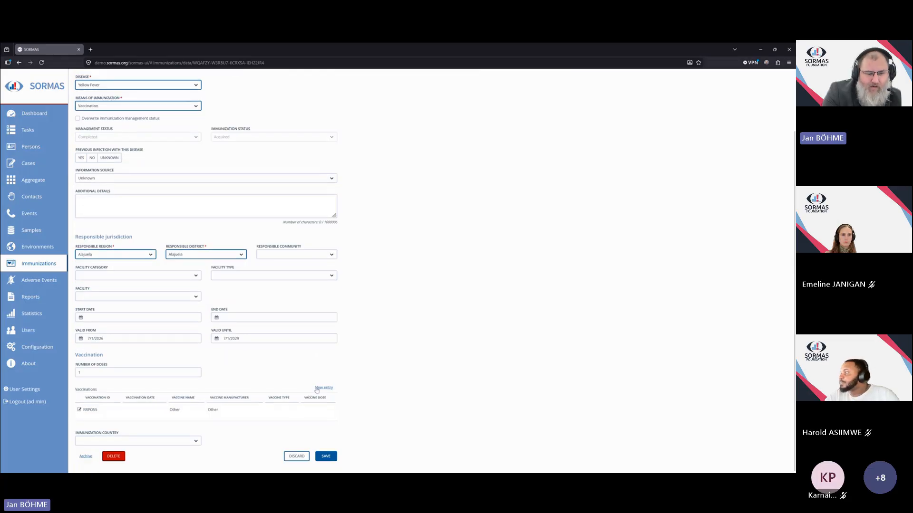
pyautogui.click(79, 409)
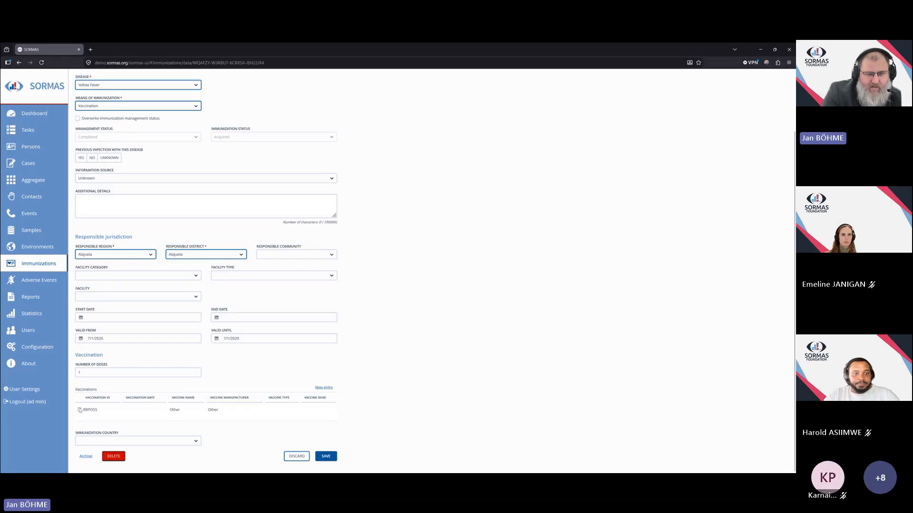
pyautogui.click(279, 132)
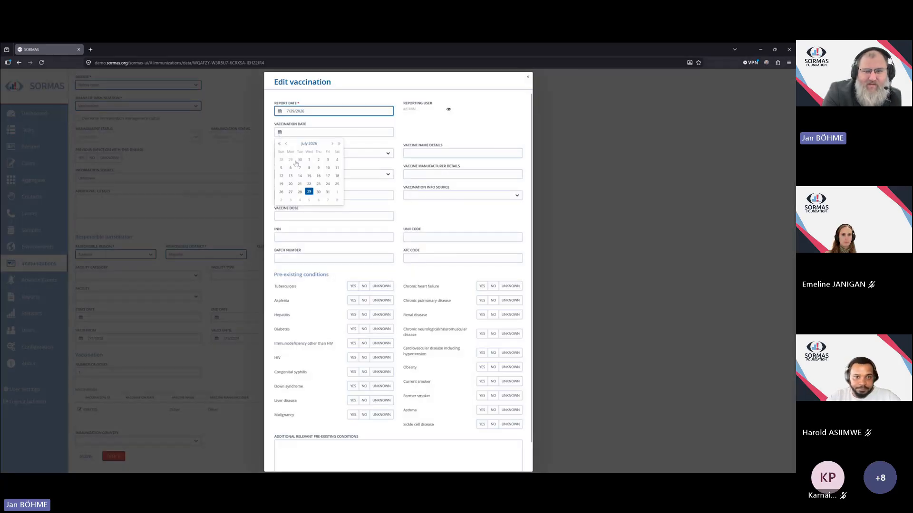
pyautogui.click(309, 159)
pyautogui.scroll(-3, 418, 147)
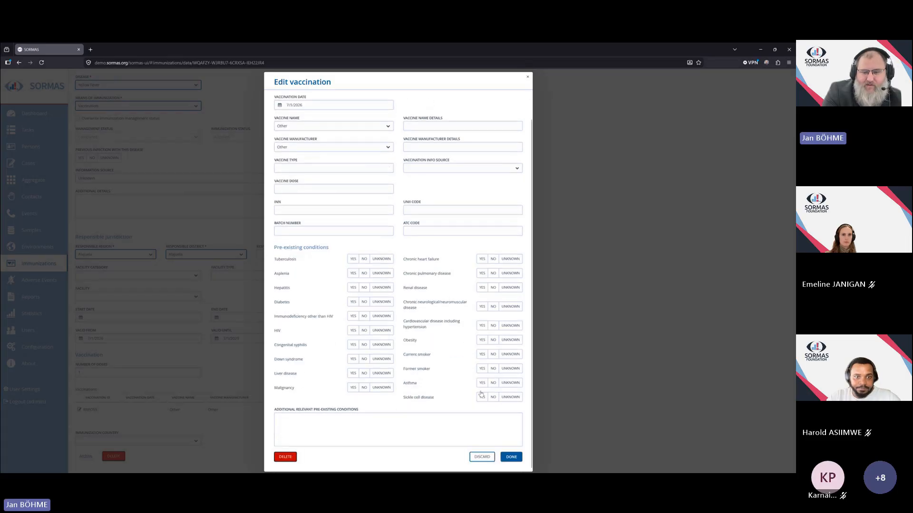
pyautogui.click(512, 457)
pyautogui.click(326, 456)
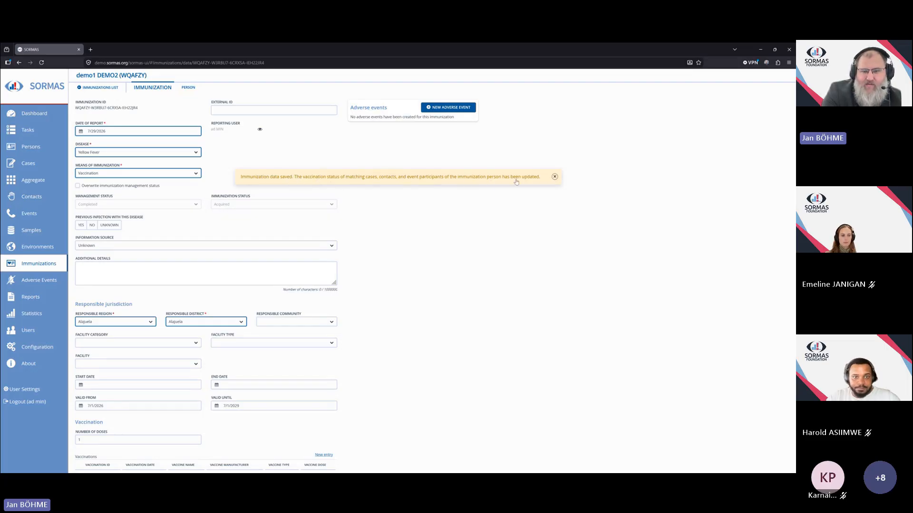
pyautogui.click(555, 177)
# Leave the immunization and open the Configuration area.
pyautogui.scroll(-2, 392, 333)
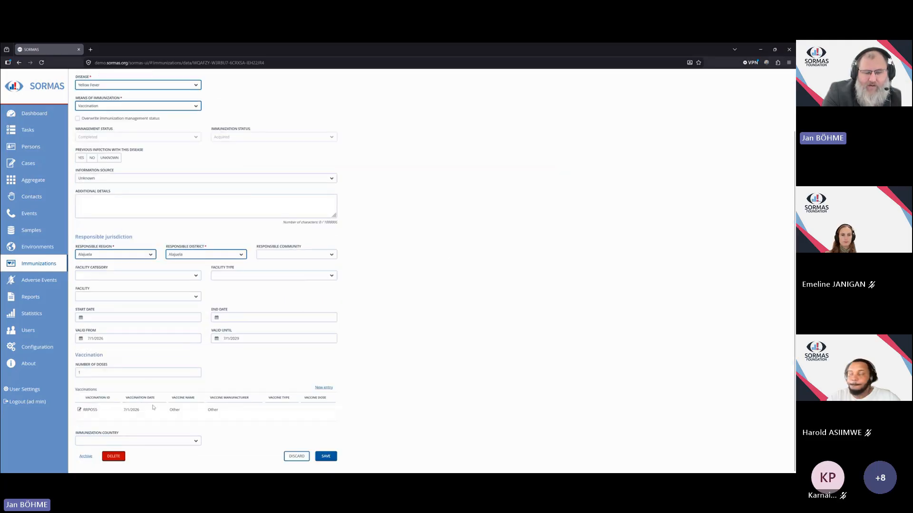
pyautogui.scroll(2, 397, 369)
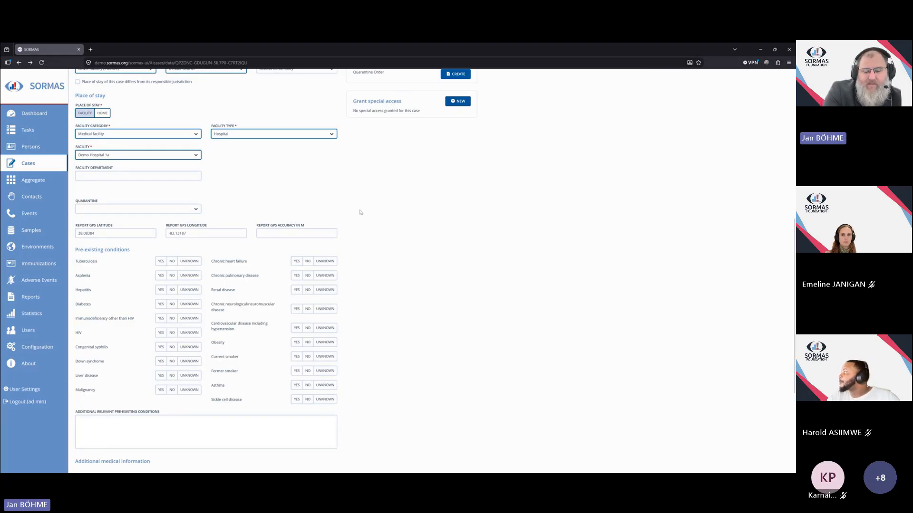
pyautogui.click(28, 163)
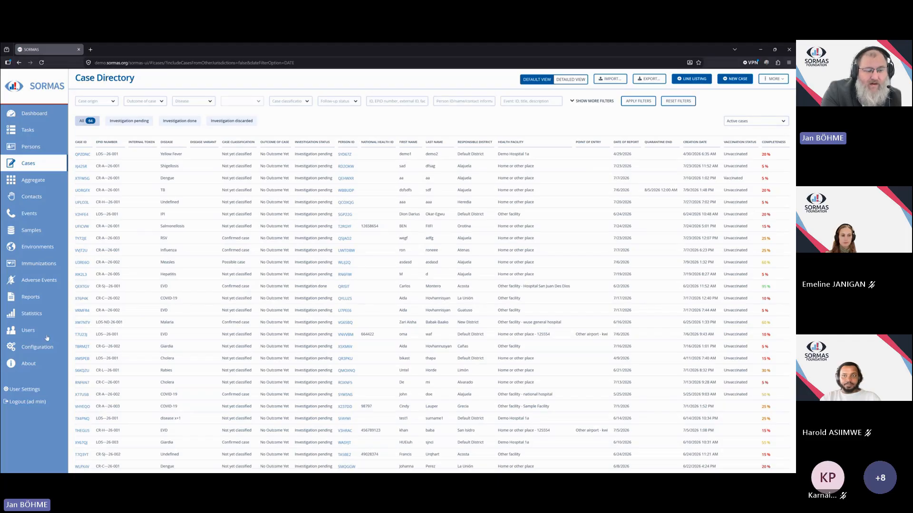
pyautogui.click(34, 348)
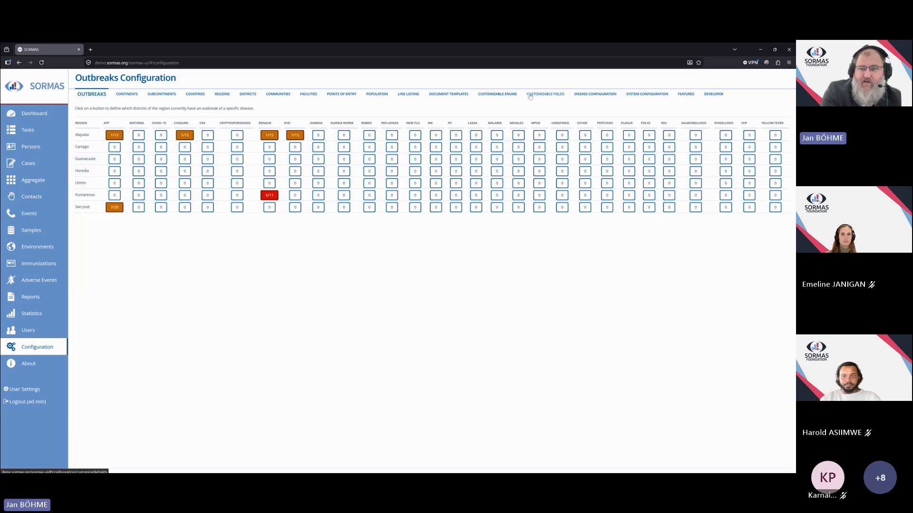
# Start creating a new customizable field with the internal name TEST_FIELD.
pyautogui.click(547, 95)
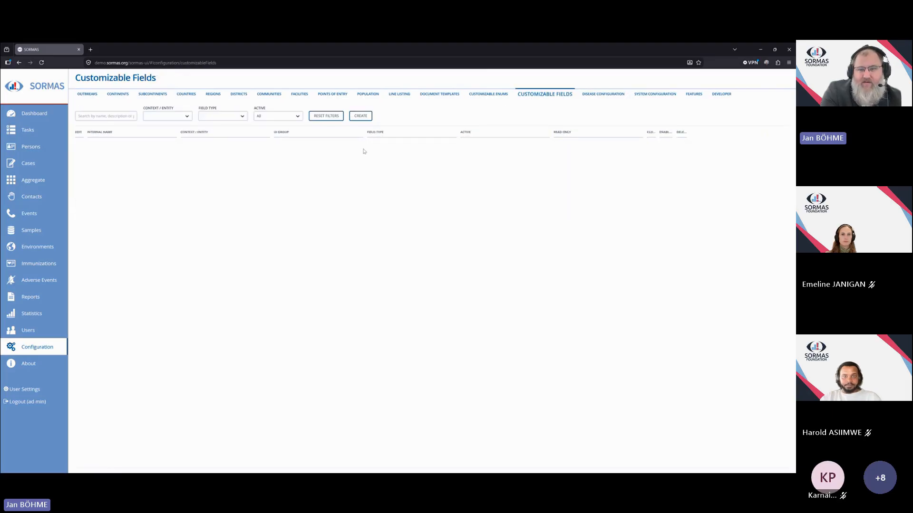
pyautogui.click(359, 116)
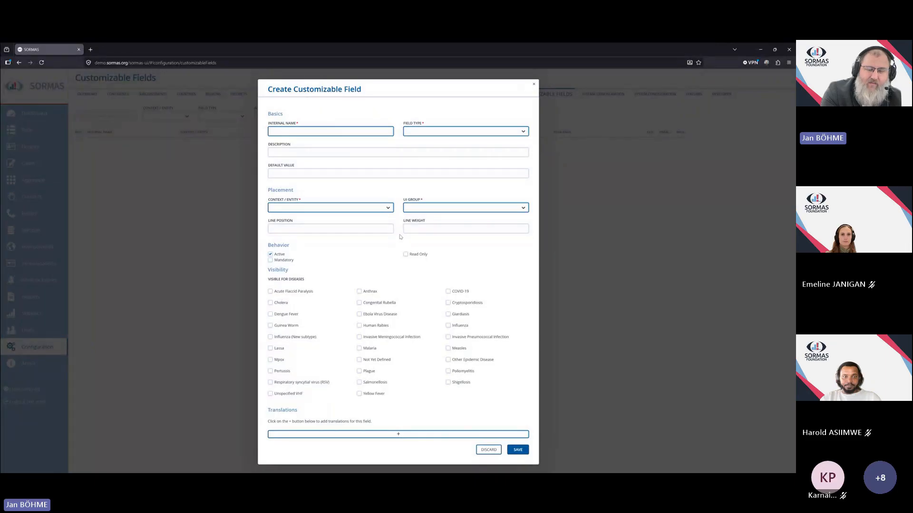
pyautogui.click(286, 132)
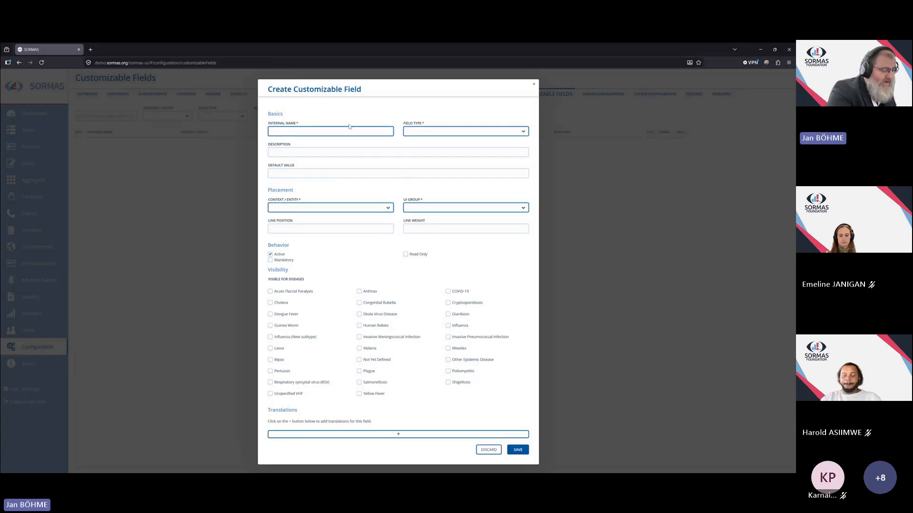
pyautogui.write('TEST_')
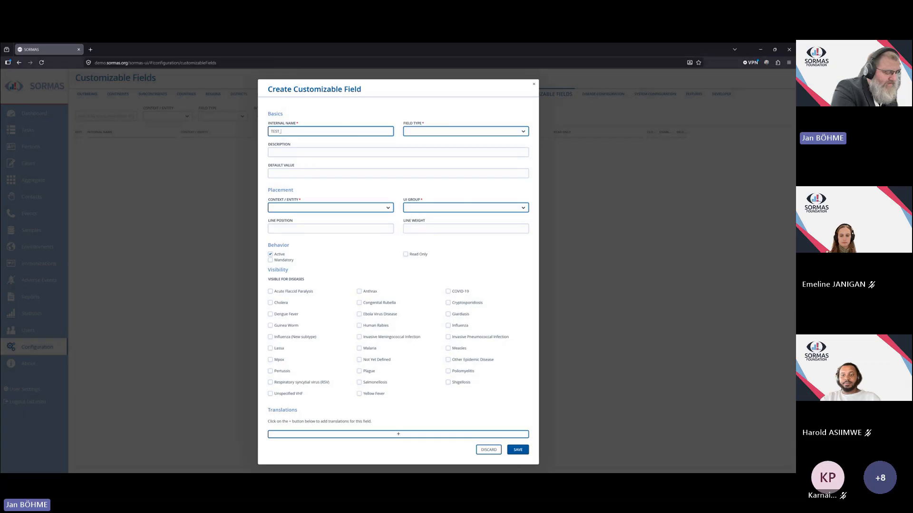
pyautogui.write('FIELD')
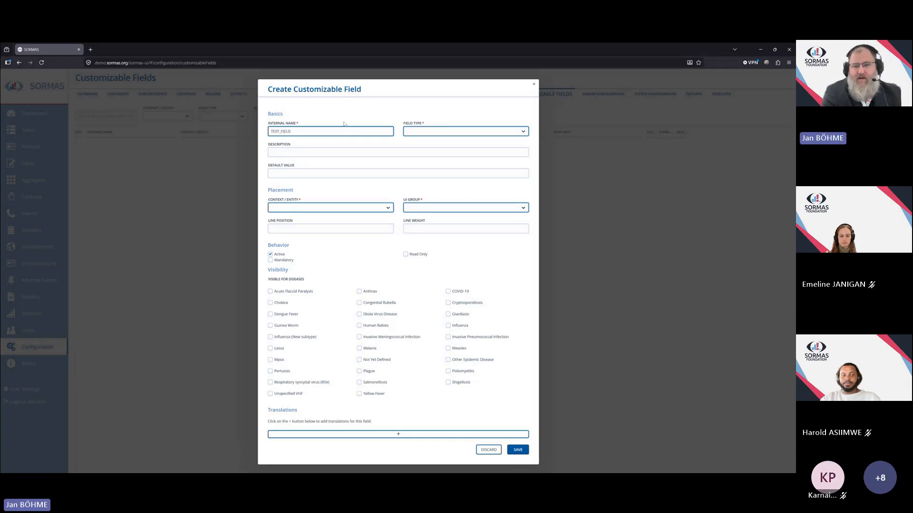
# Set the field type to CHECKBOX_LIST and add four field option rows.
pyautogui.click(523, 133)
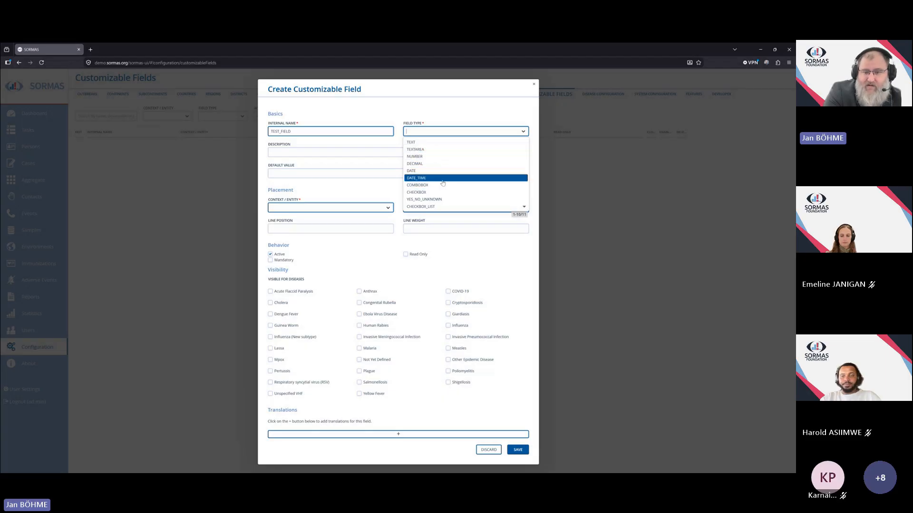
pyautogui.click(423, 207)
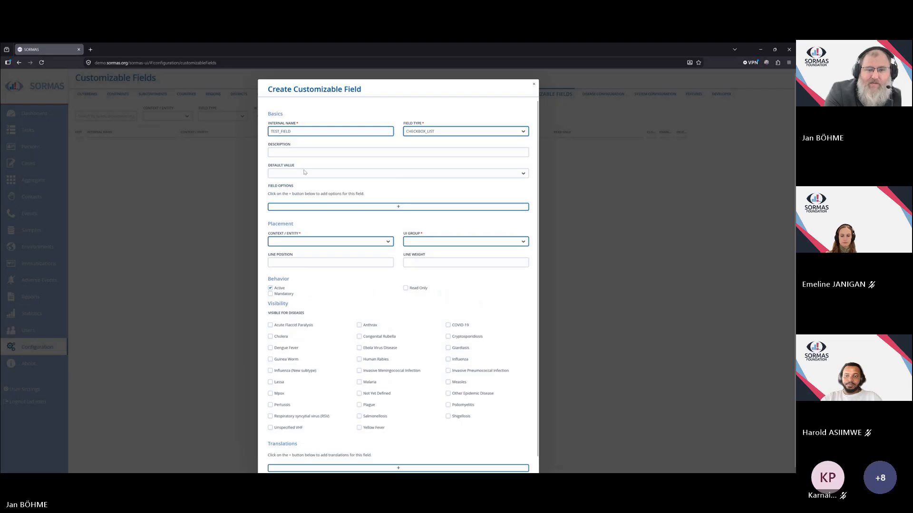
pyautogui.click(398, 207)
pyautogui.click(398, 216)
pyautogui.click(398, 225)
pyautogui.click(398, 231)
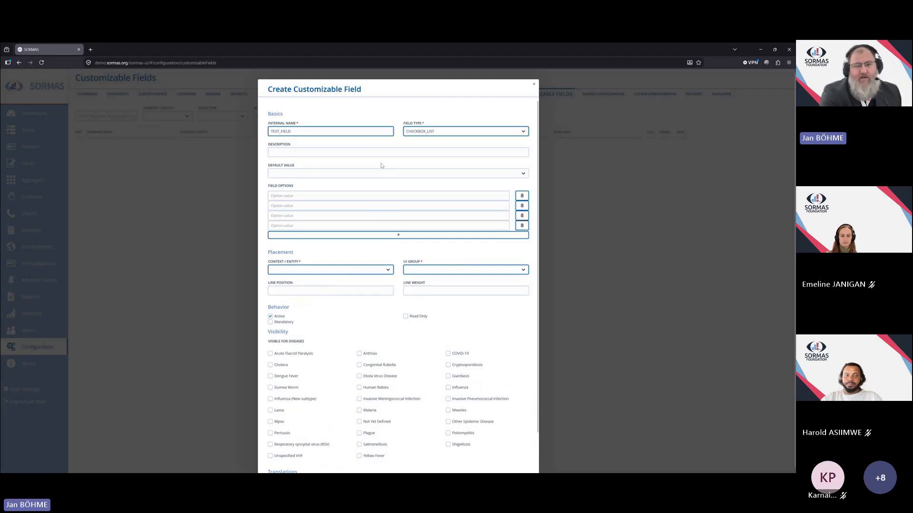
# Enter the field options 1, 2, 3 and 4 and the description What is 1+1?
pyautogui.click(294, 155)
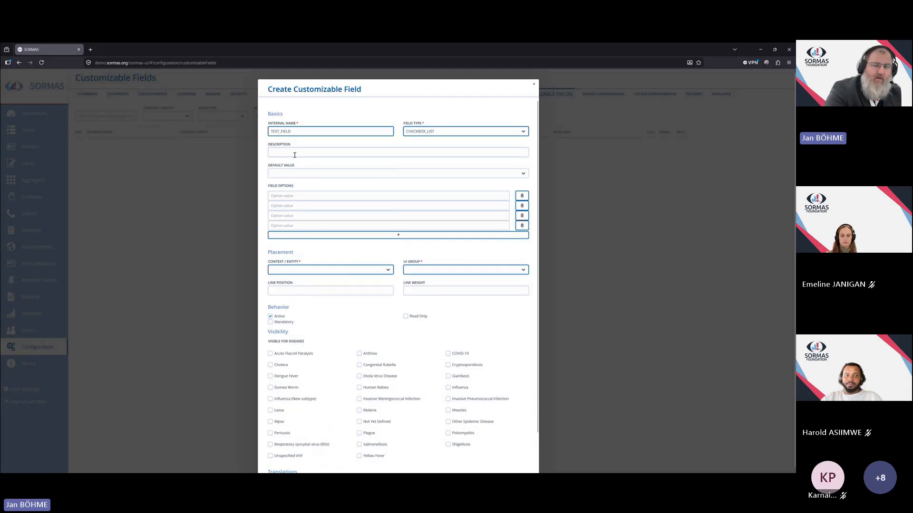
pyautogui.click(305, 173)
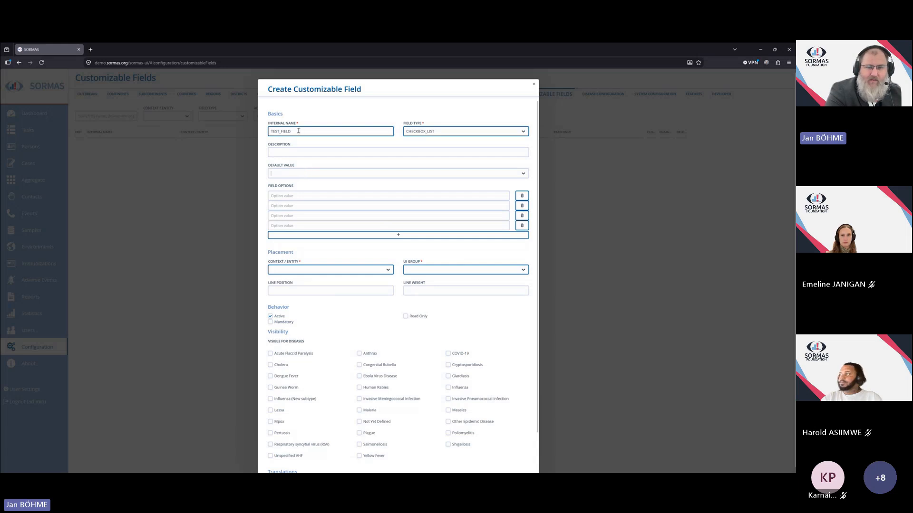
pyautogui.click(302, 196)
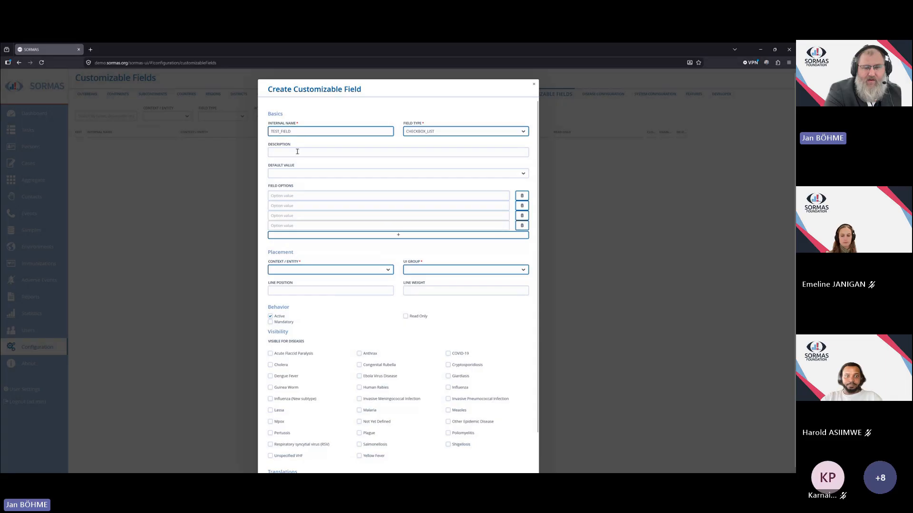
pyautogui.write('1')
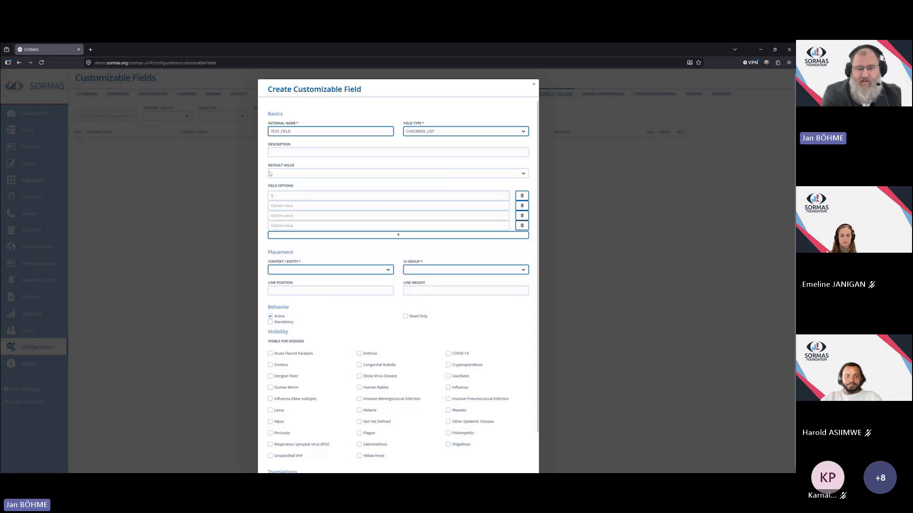
pyautogui.click(294, 205)
pyautogui.write('2')
pyautogui.click(296, 215)
pyautogui.write('3')
pyautogui.click(297, 225)
pyautogui.write('4')
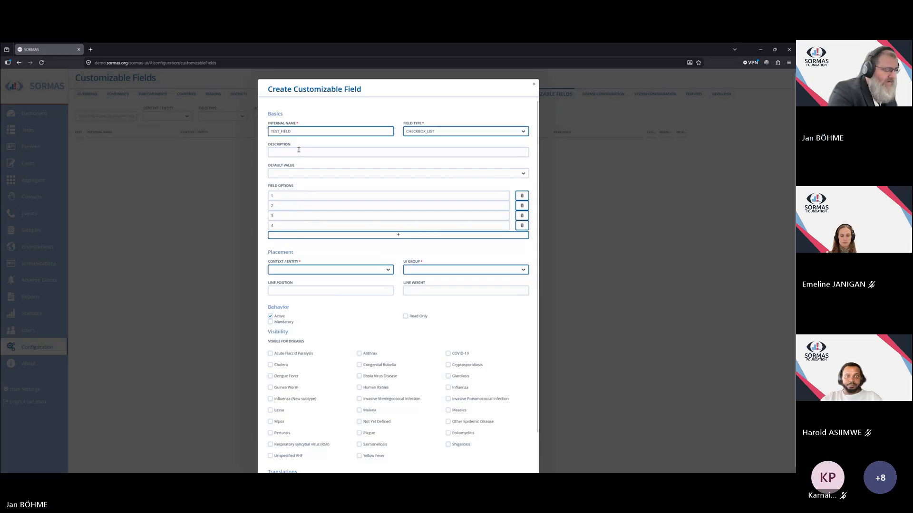
pyautogui.write('What is 1+1?')
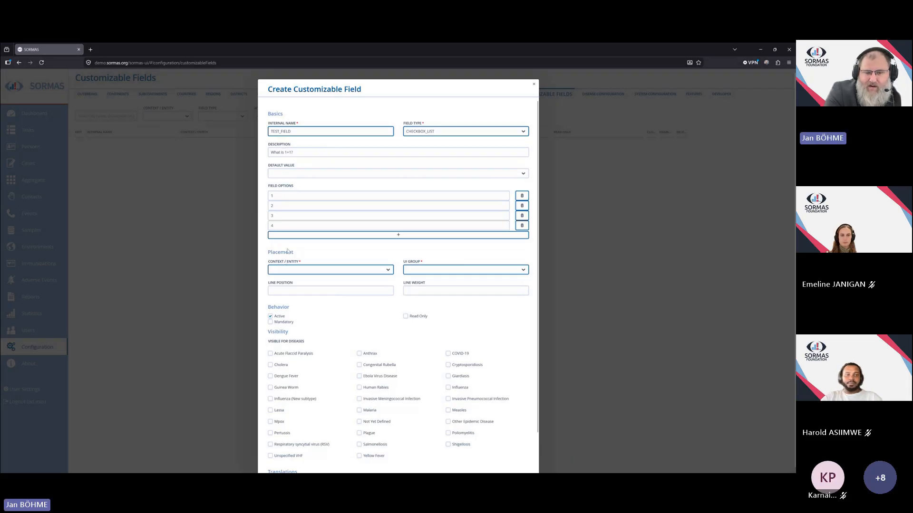
# Place the field in the CASE context under the CASE_DATA_GENERAL UI group.
pyautogui.scroll(-2, 376, 235)
pyautogui.click(389, 241)
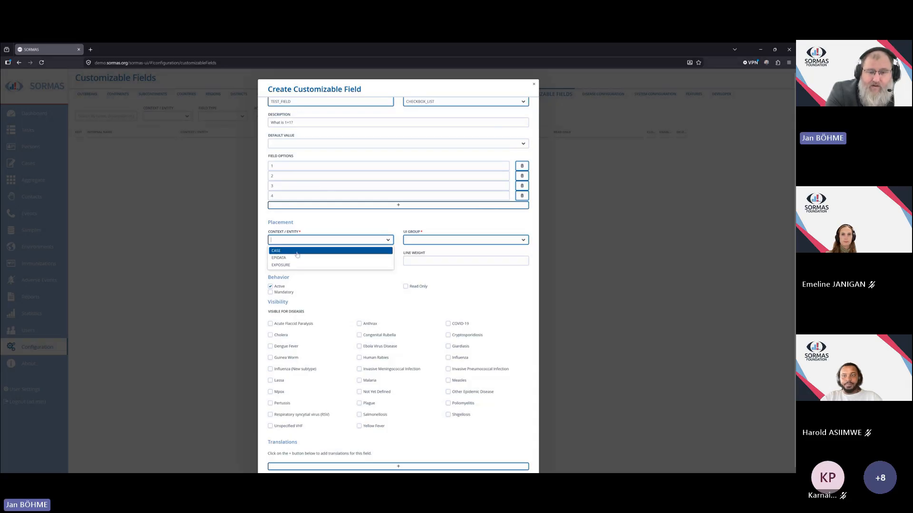
pyautogui.click(287, 251)
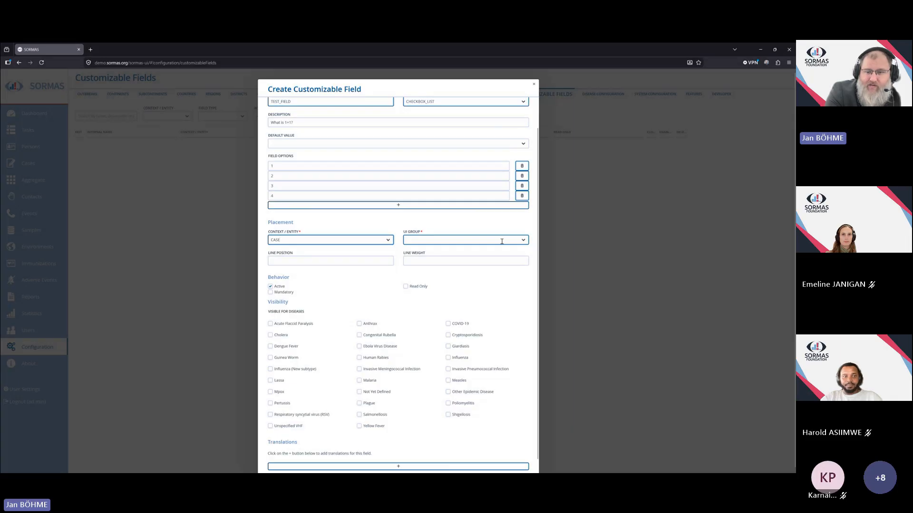
pyautogui.click(525, 241)
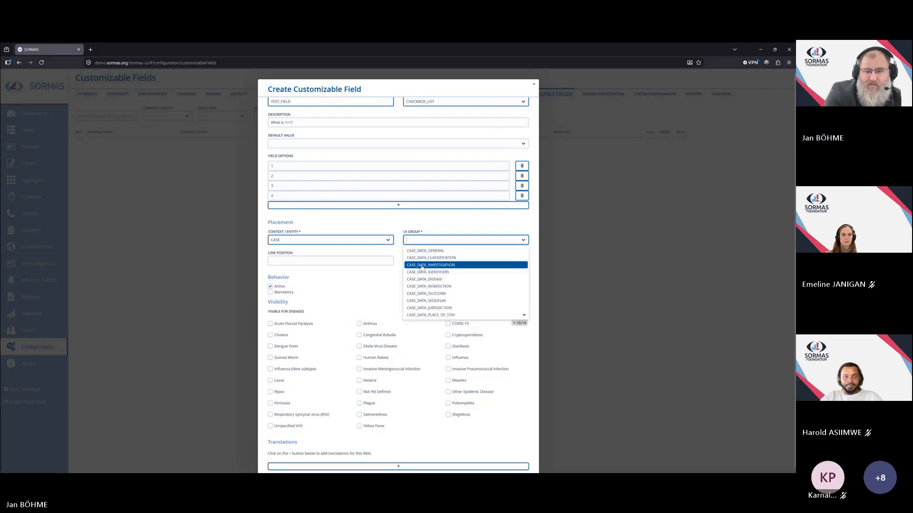
pyautogui.click(443, 252)
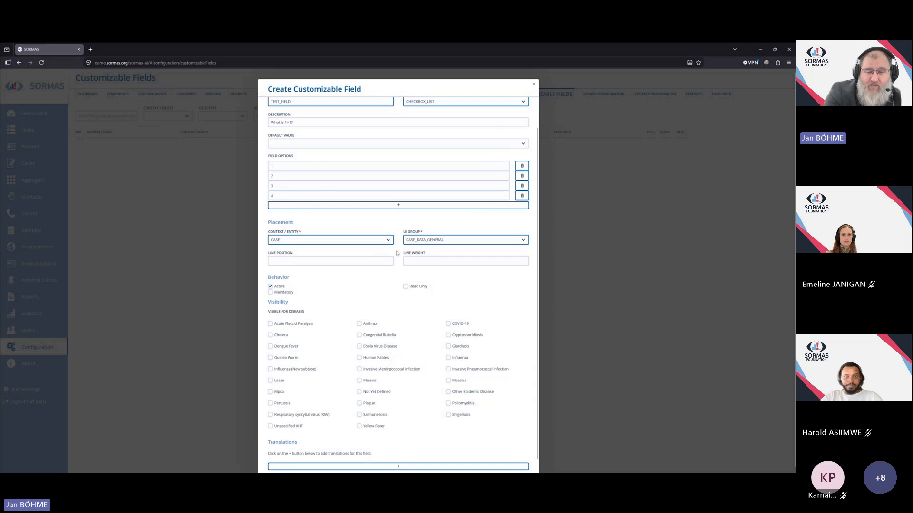
# Mark the field as mandatory and save the new customizable field.
pyautogui.scroll(-1, 396, 246)
pyautogui.scroll(-1, 396, 247)
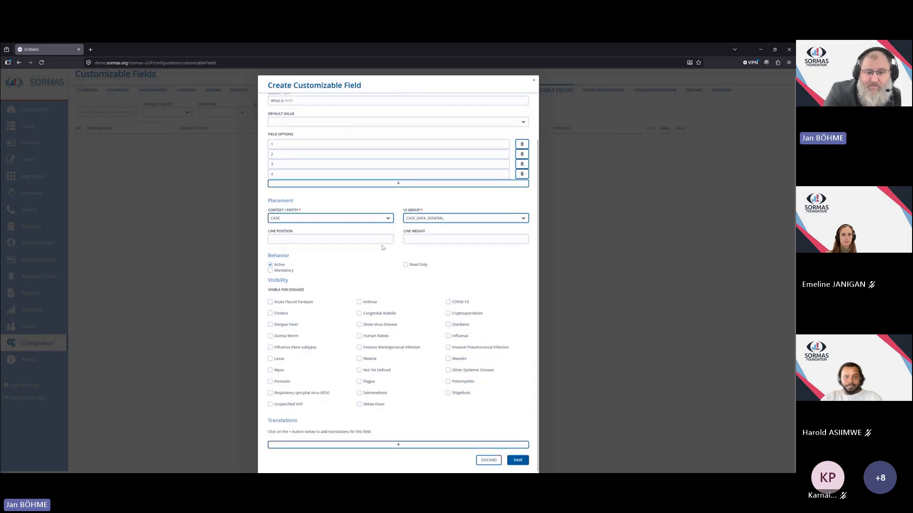
pyautogui.click(278, 272)
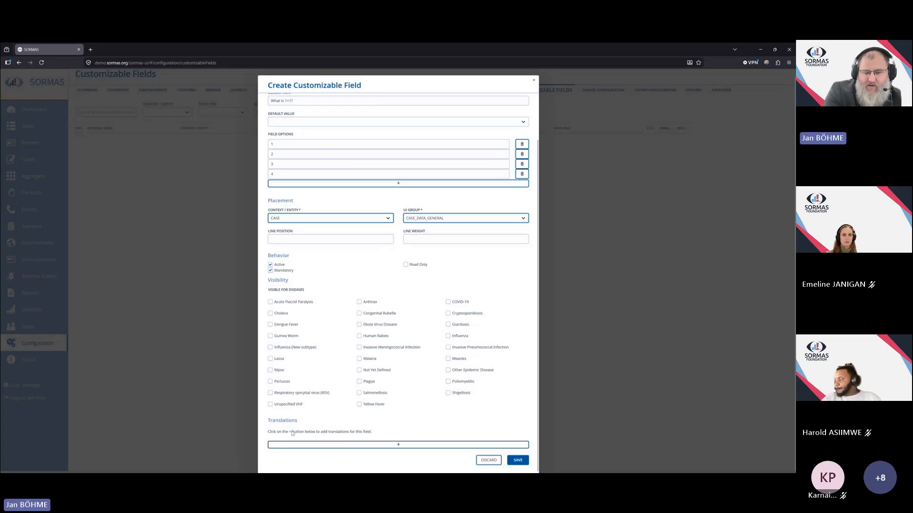
pyautogui.scroll(2, 374, 382)
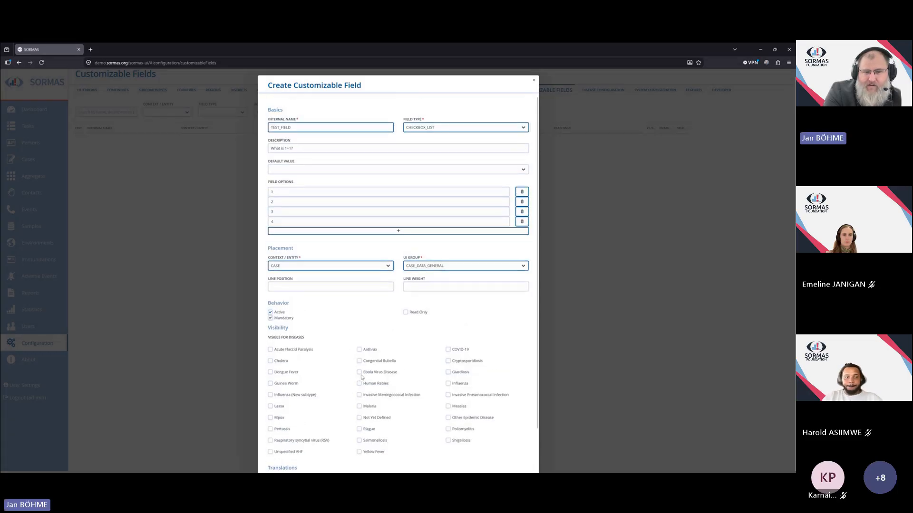
pyautogui.scroll(-2, 365, 380)
pyautogui.click(518, 460)
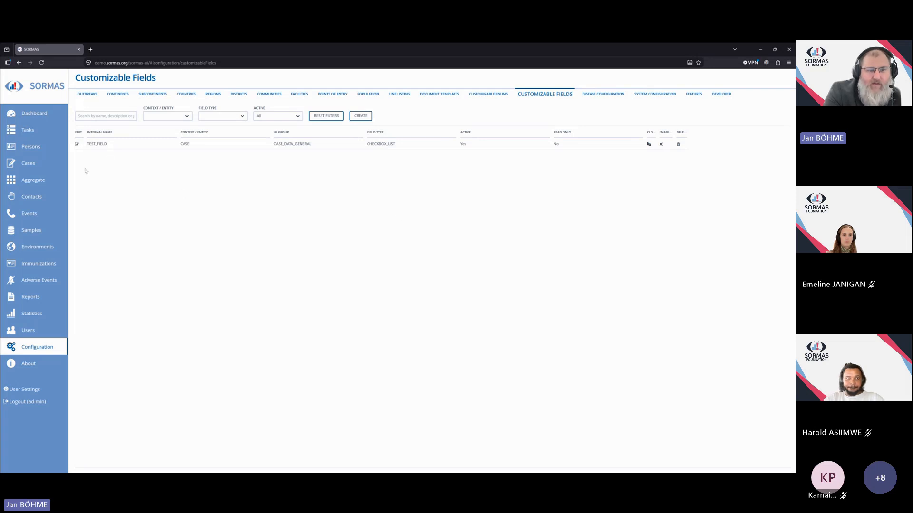
# Open the dengue case and tick option 1 in its new TEST_FIELD checkbox list.
pyautogui.click(28, 164)
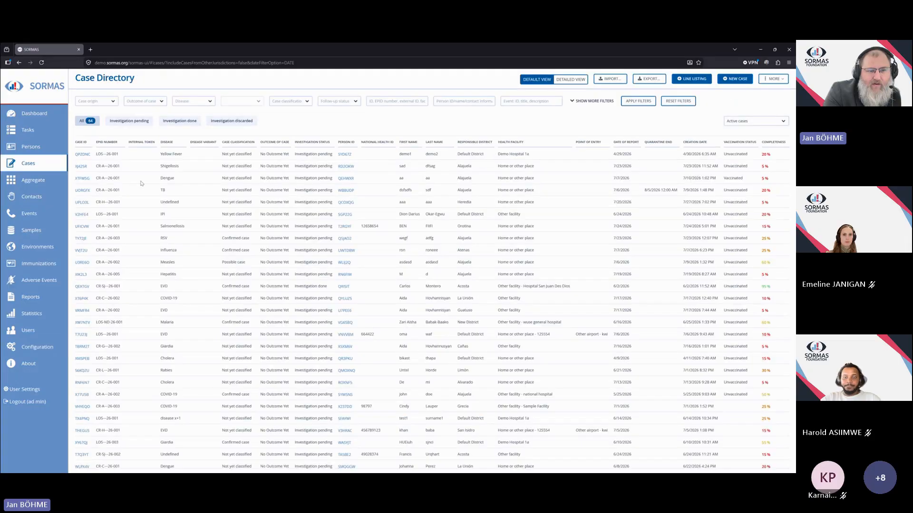
pyautogui.click(83, 179)
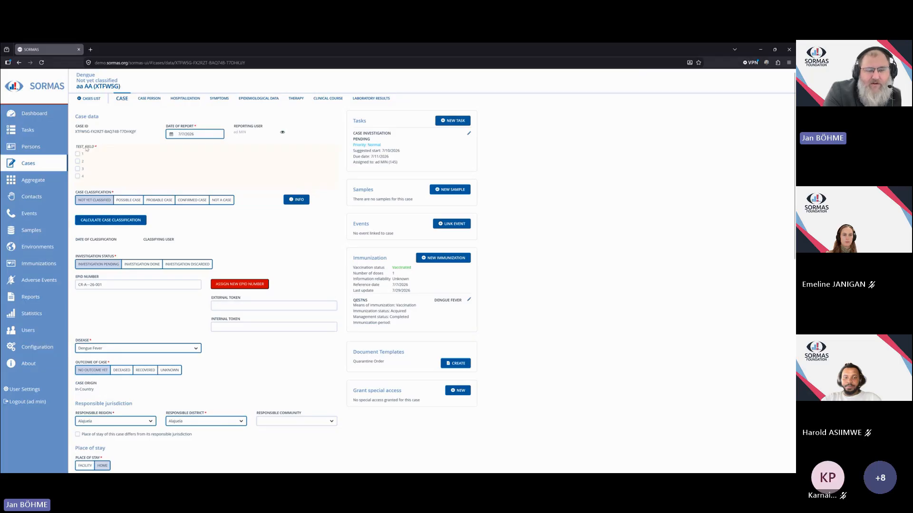
pyautogui.click(78, 176)
pyautogui.click(78, 169)
pyautogui.click(77, 161)
pyautogui.click(78, 154)
pyautogui.click(78, 162)
pyautogui.click(77, 169)
pyautogui.click(78, 176)
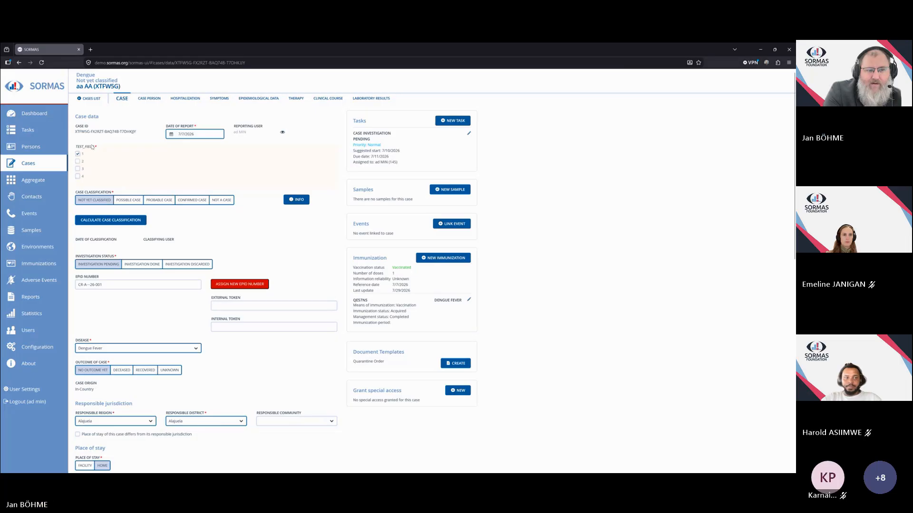
pyautogui.moveTo(90, 149)
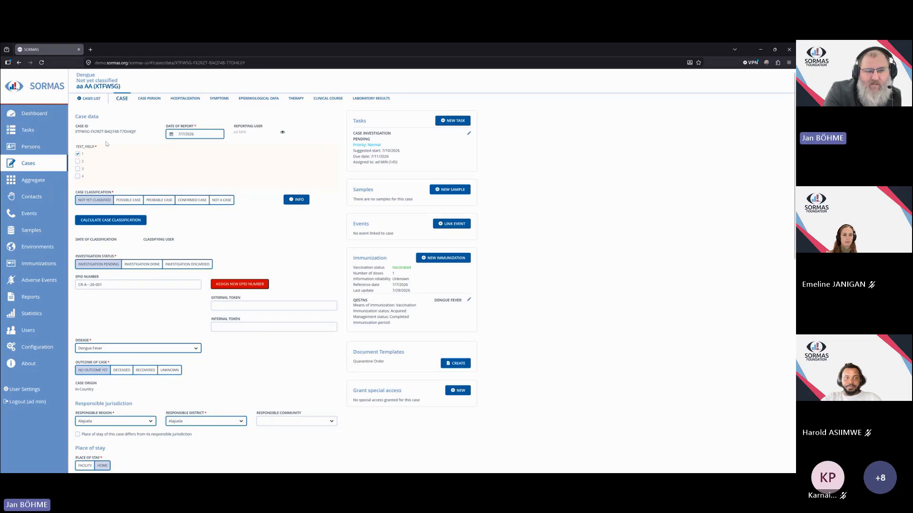
pyautogui.click(77, 154)
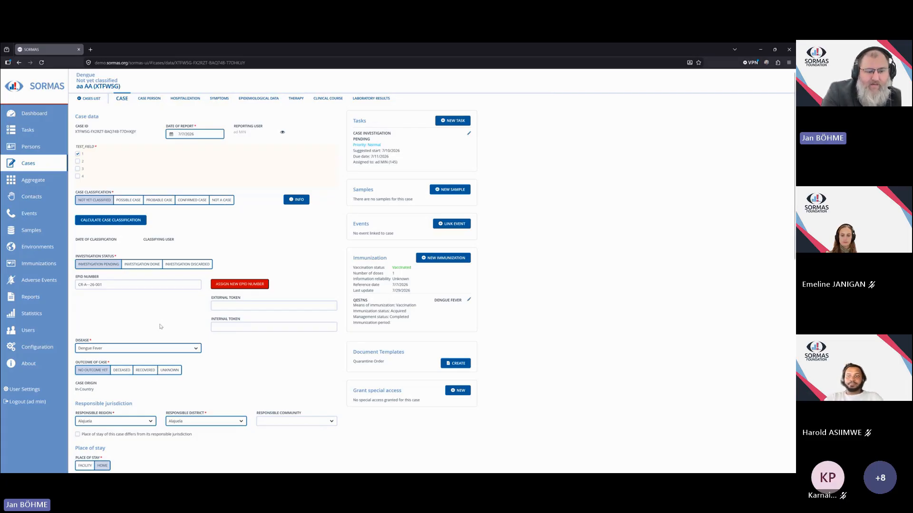
# Save the case's unsaved changes and open the TEST_FIELD customizable field for editing.
pyautogui.click(29, 350)
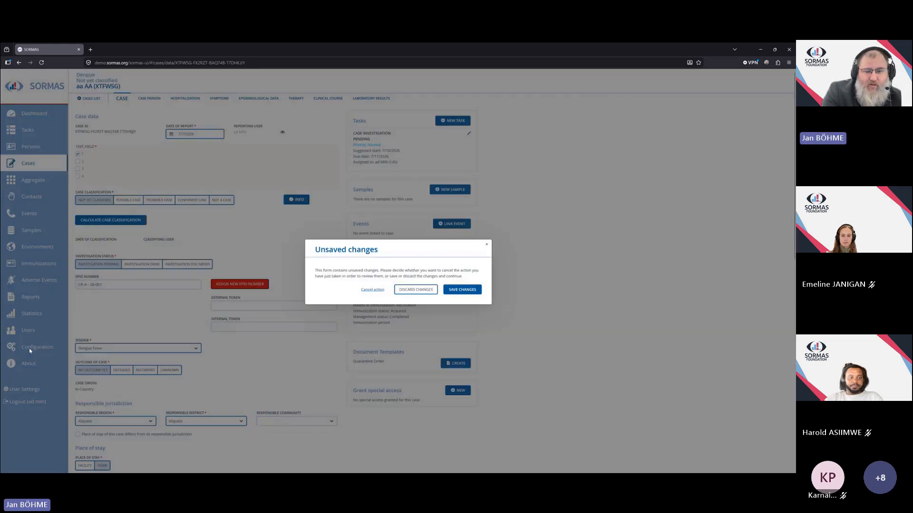
pyautogui.click(462, 291)
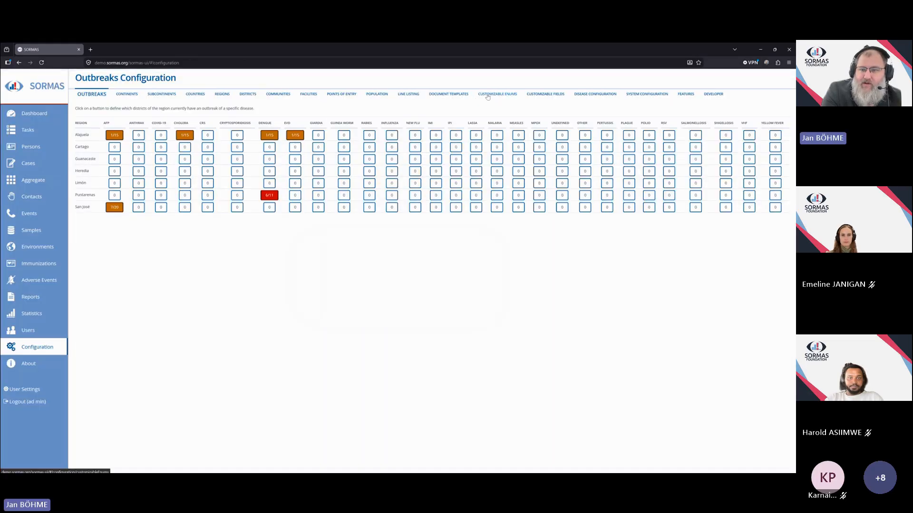
pyautogui.click(539, 98)
pyautogui.click(77, 145)
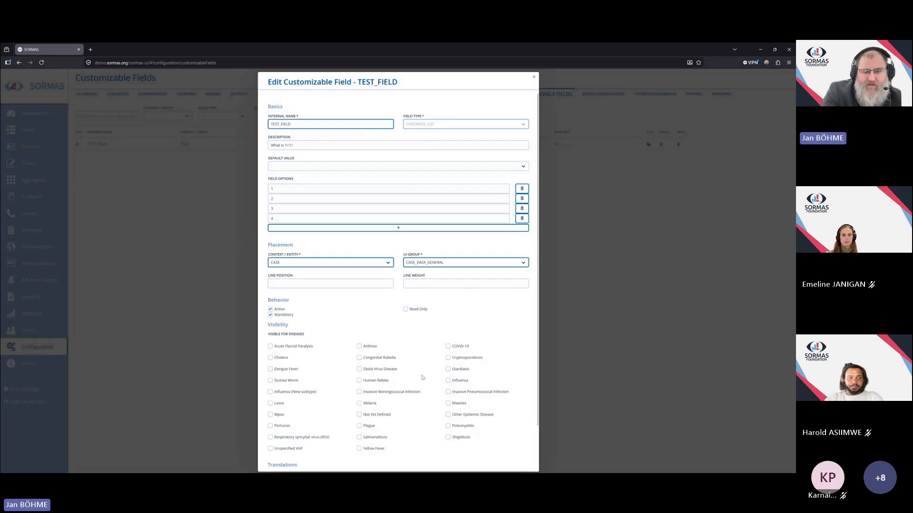
# Add an English translation named "Englisch Translation" to the field and save the customizable field.
pyautogui.scroll(-2, 404, 404)
pyautogui.click(343, 442)
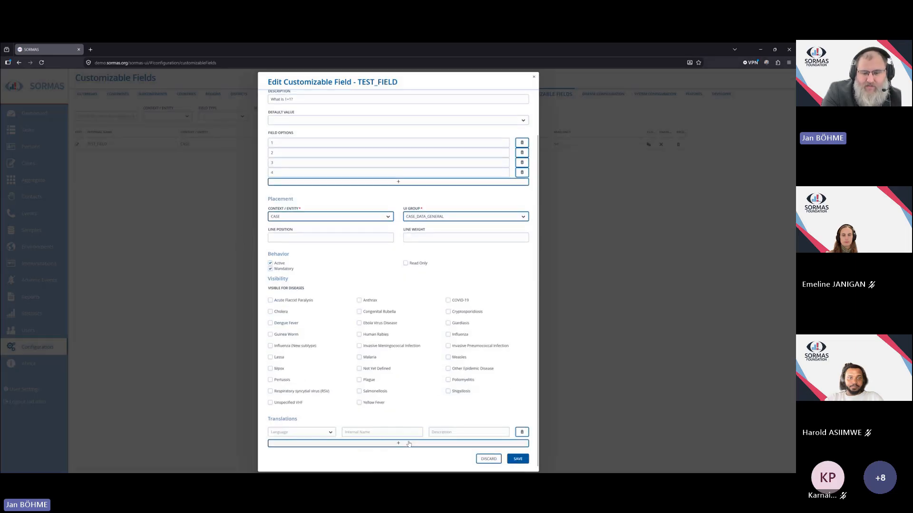
pyautogui.click(331, 435)
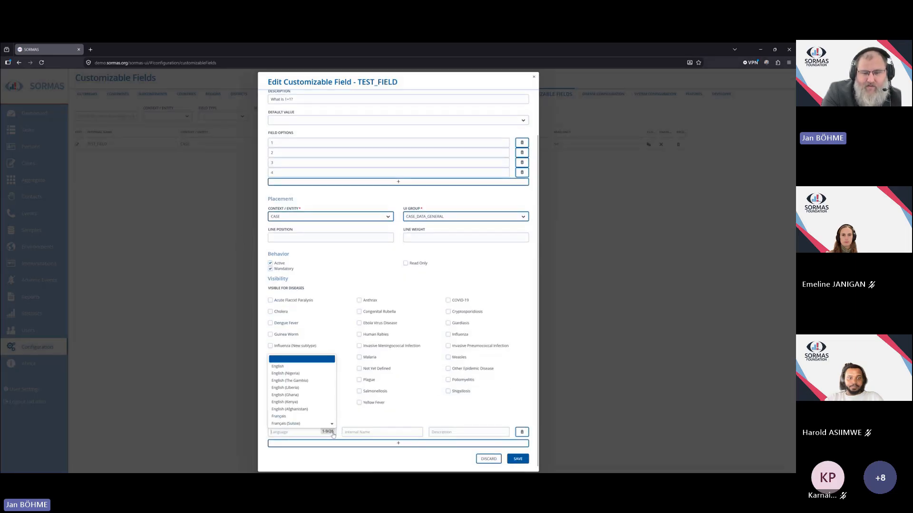
pyautogui.click(313, 368)
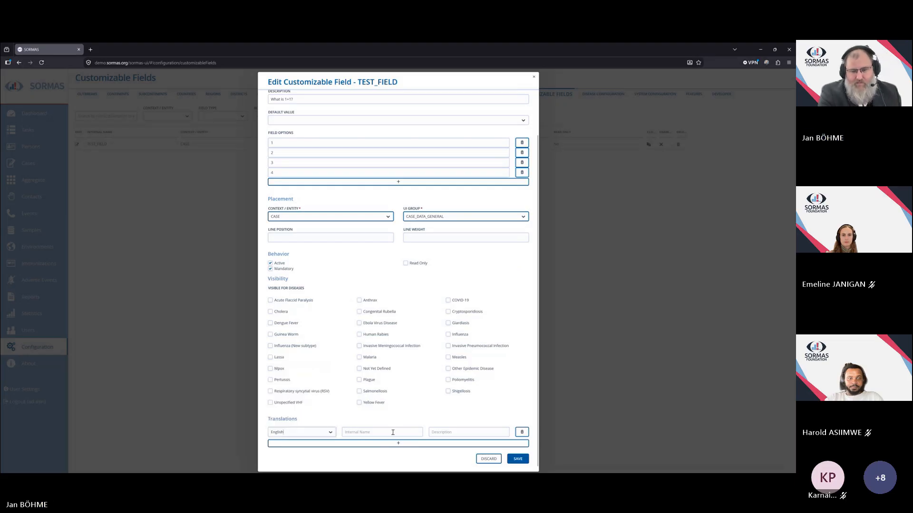
pyautogui.write('I')
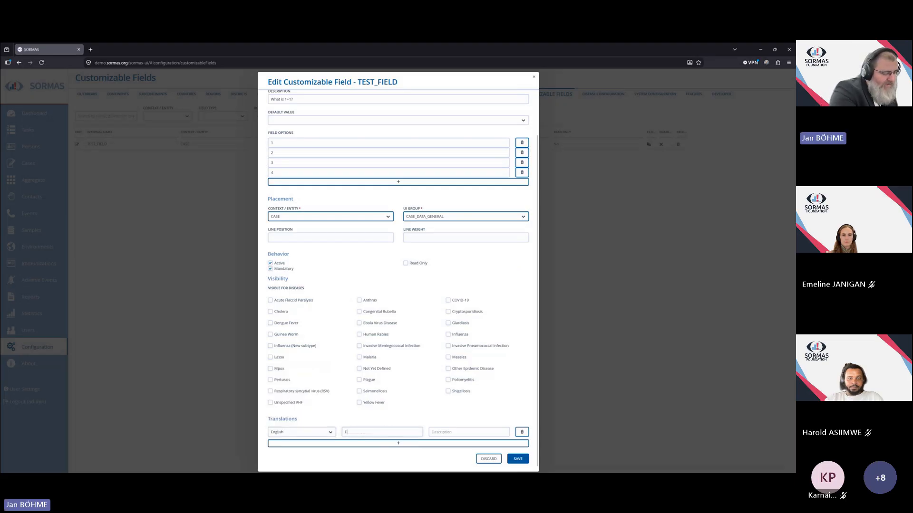
pyautogui.write('nglisch Tranlslation')
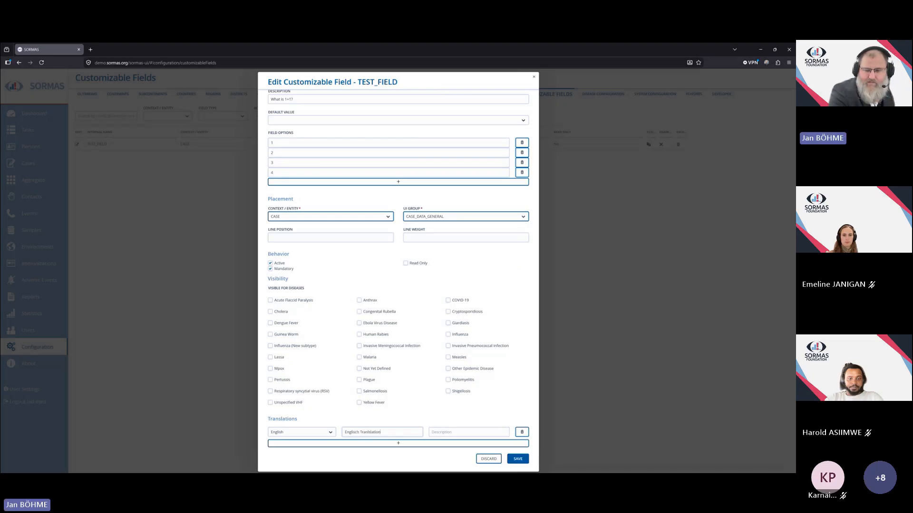
pyautogui.click(518, 460)
# Open the case from the cases list and switch the user interface language to Français in user settings.
pyautogui.click(29, 164)
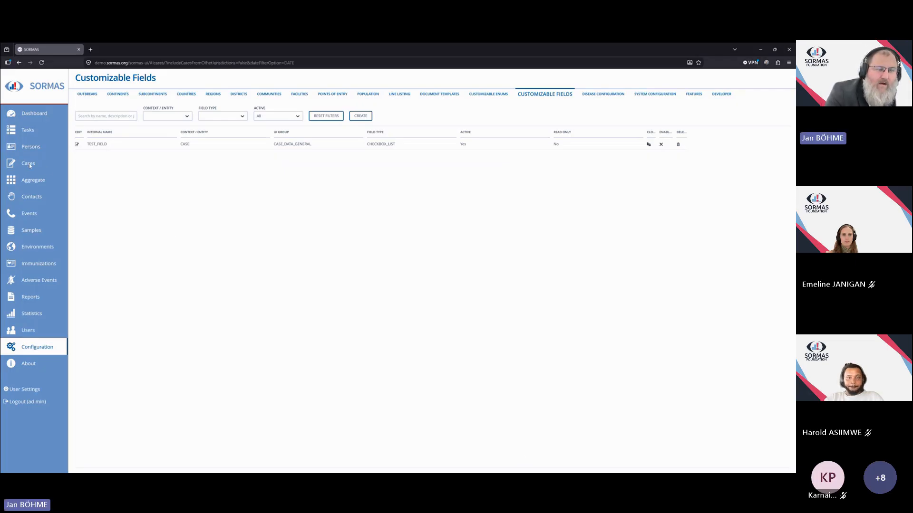
pyautogui.click(84, 155)
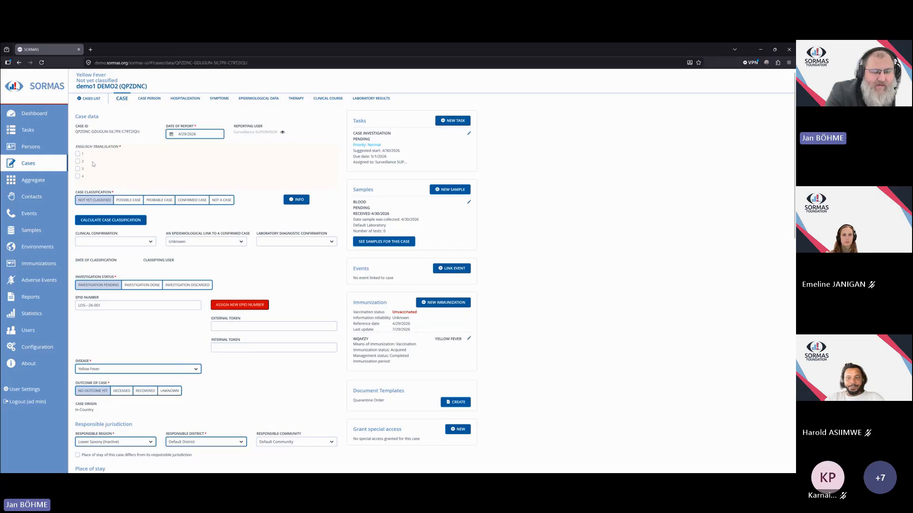
pyautogui.click(23, 394)
pyautogui.click(467, 256)
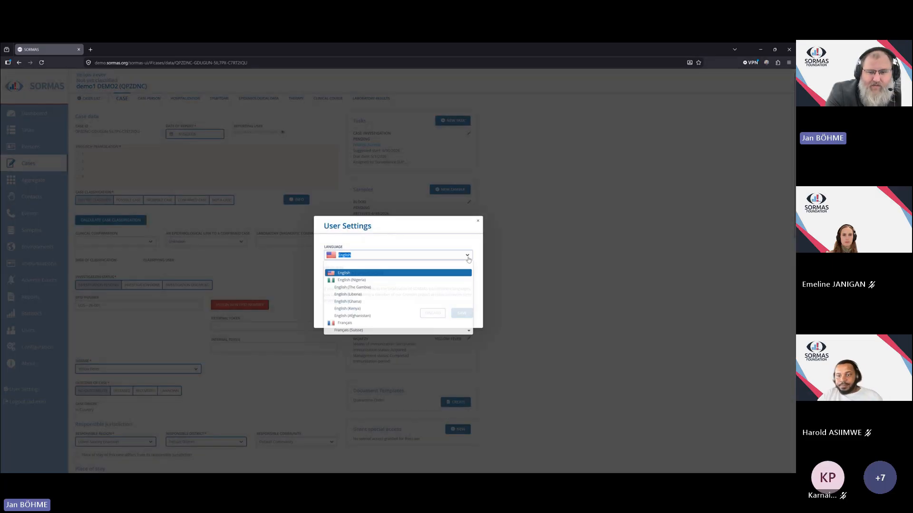
pyautogui.click(375, 324)
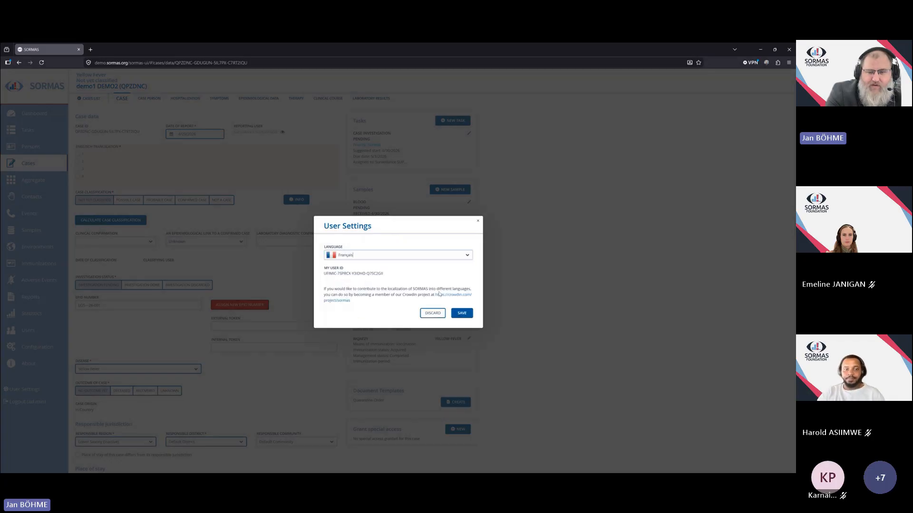
pyautogui.click(461, 313)
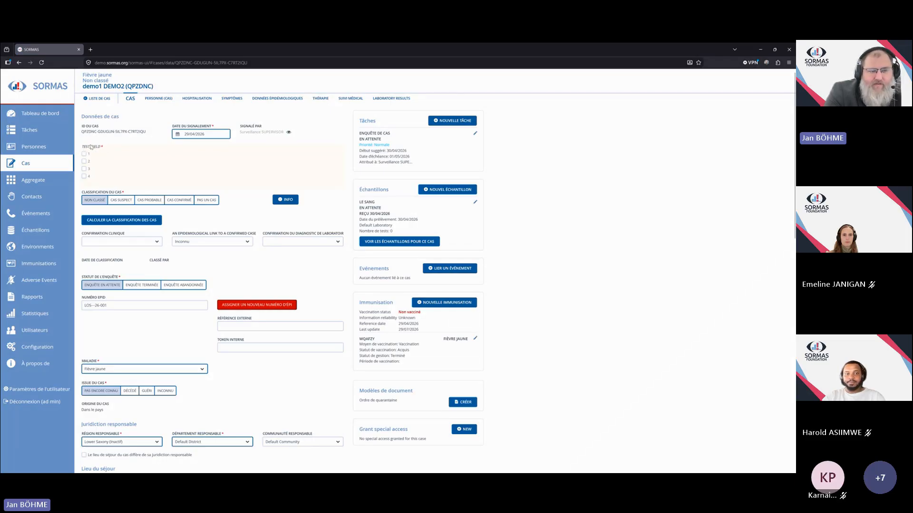
# Switch the user interface language back to English in user settings and save.
pyautogui.click(35, 391)
pyautogui.click(466, 257)
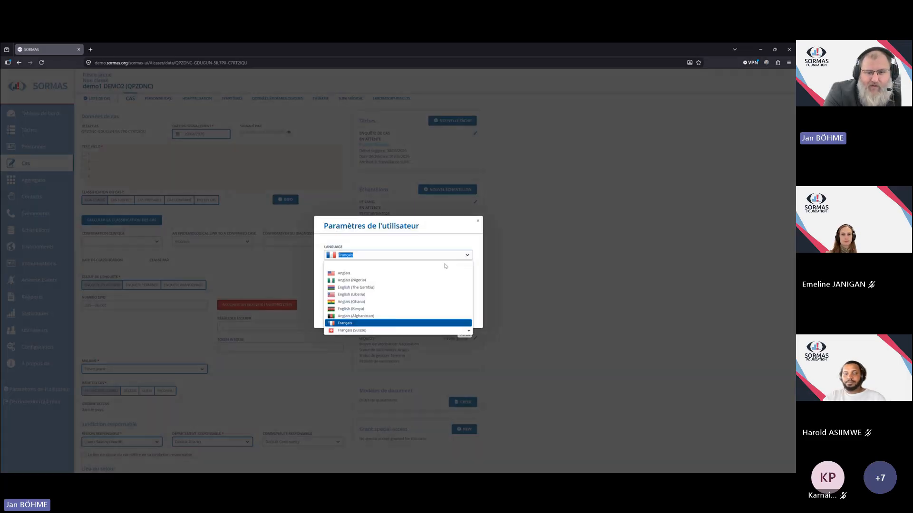
pyautogui.click(400, 274)
pyautogui.click(452, 314)
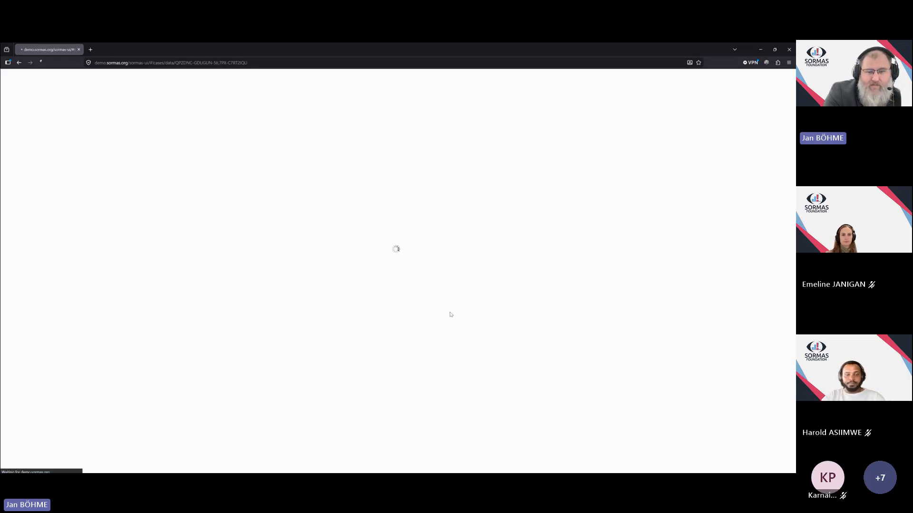